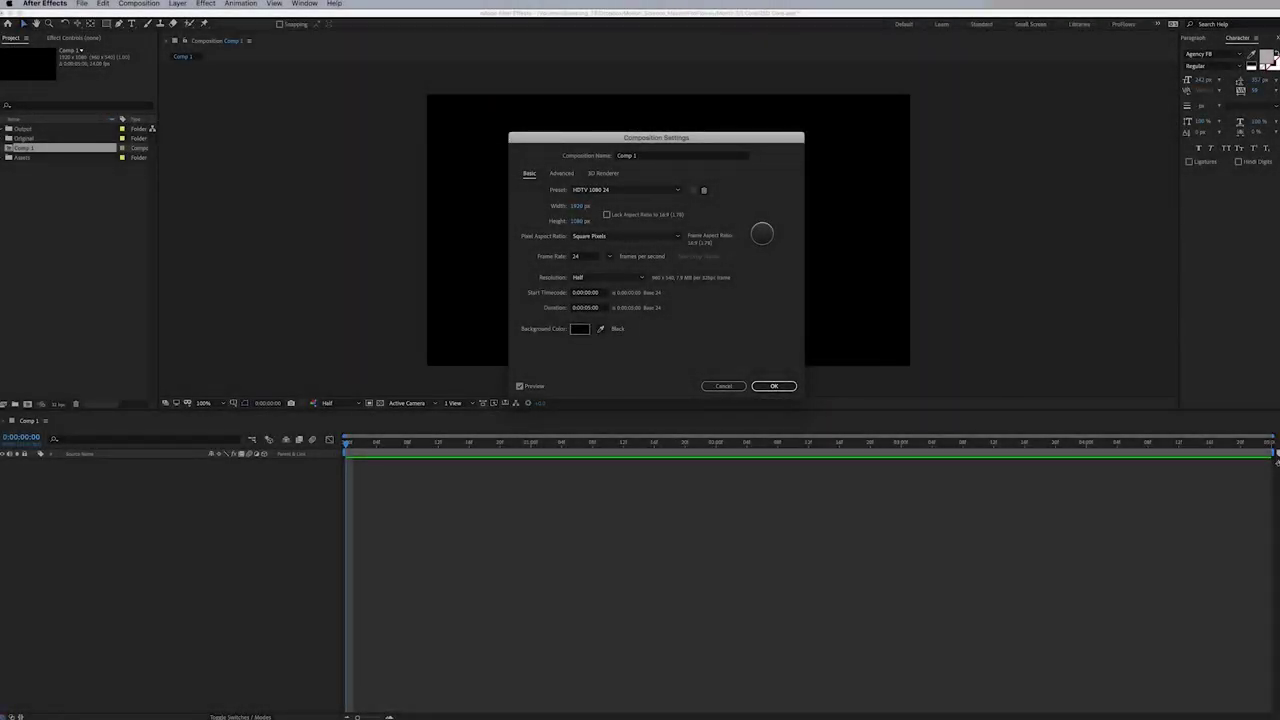
Rename the composition from Comp 1 to 'Tunnel', keep the HDTV 1080 24 preset, and confirm
left_click_drag(679, 137, 673, 238)
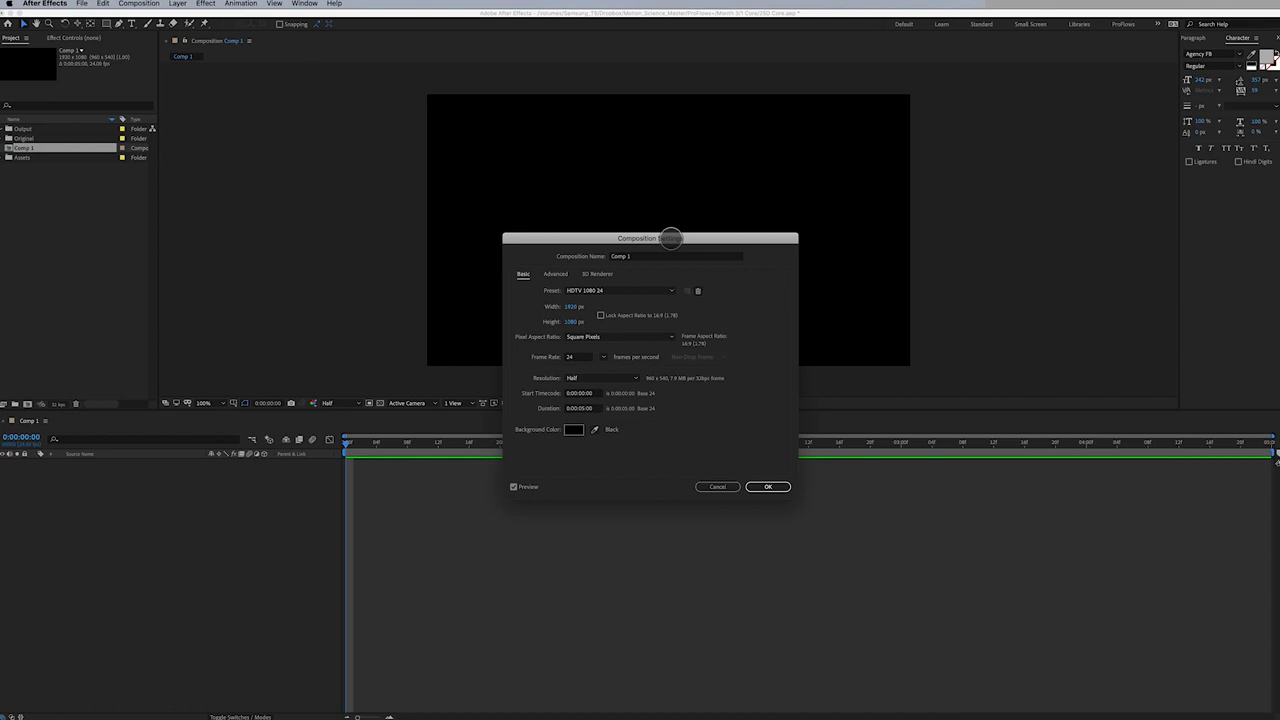
left_click_drag(670, 238, 661, 193)
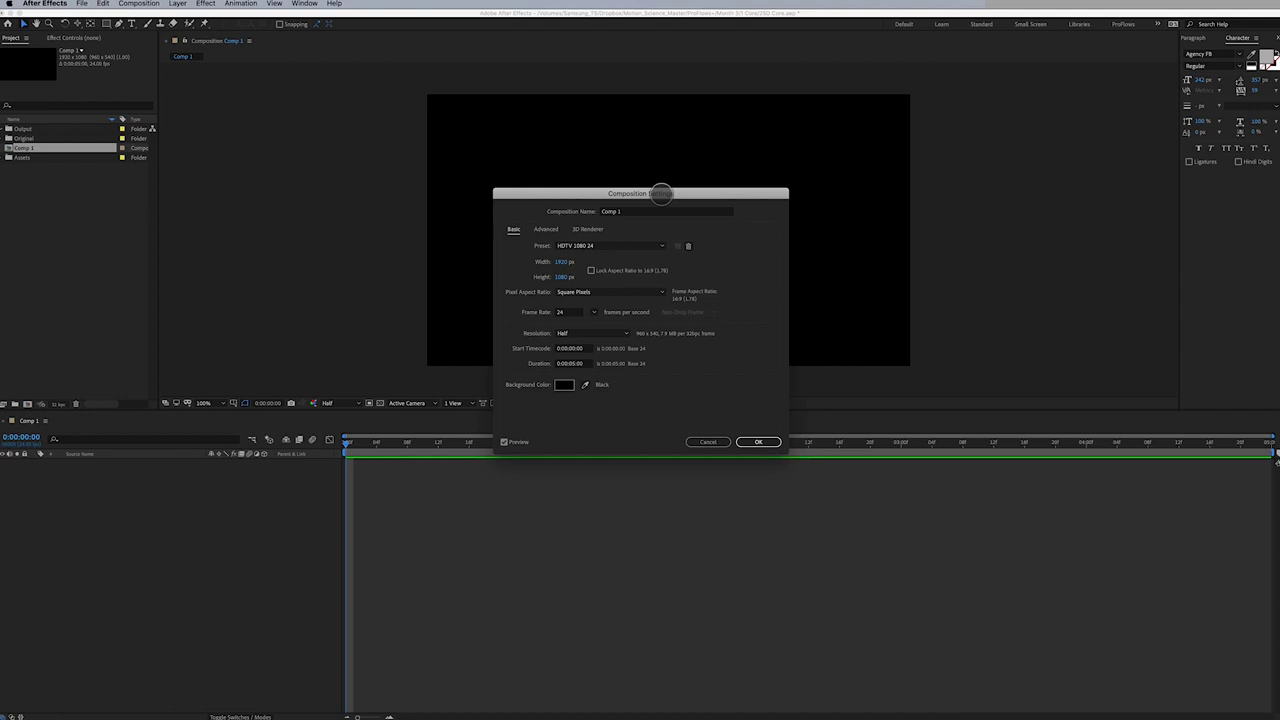
double_click(651, 211)
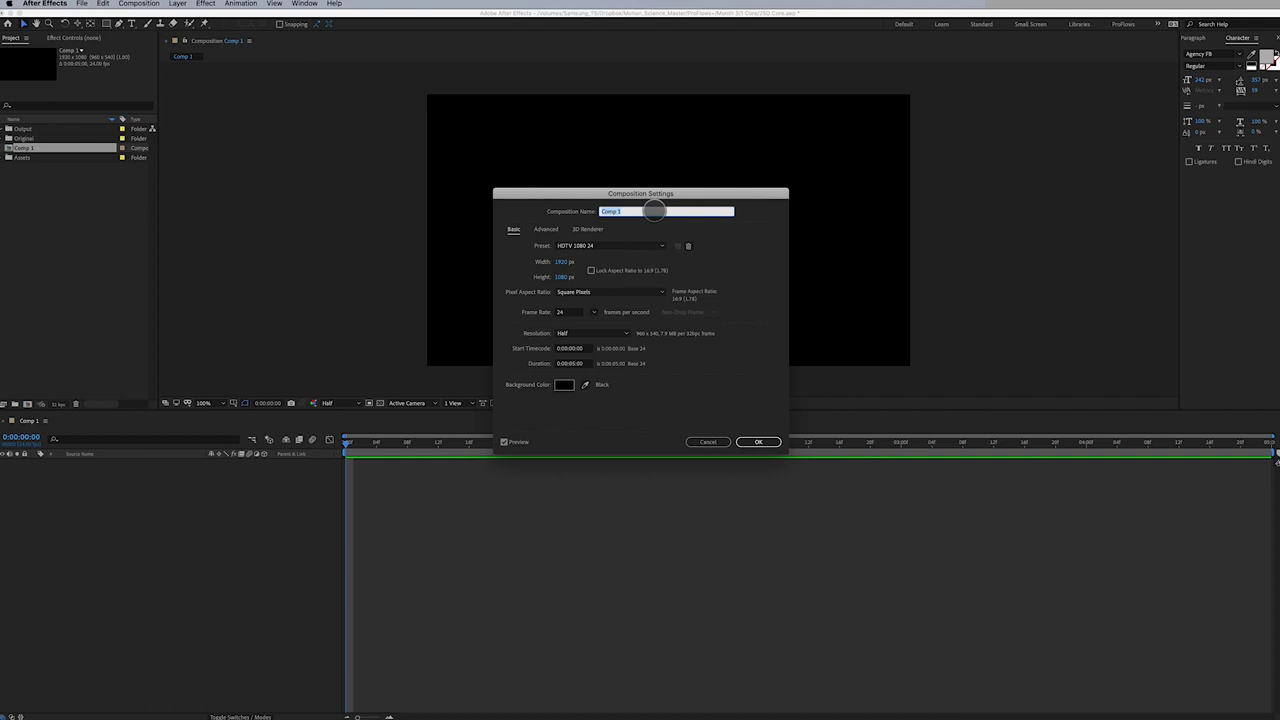
type("Tunnel")
double_click(578, 210)
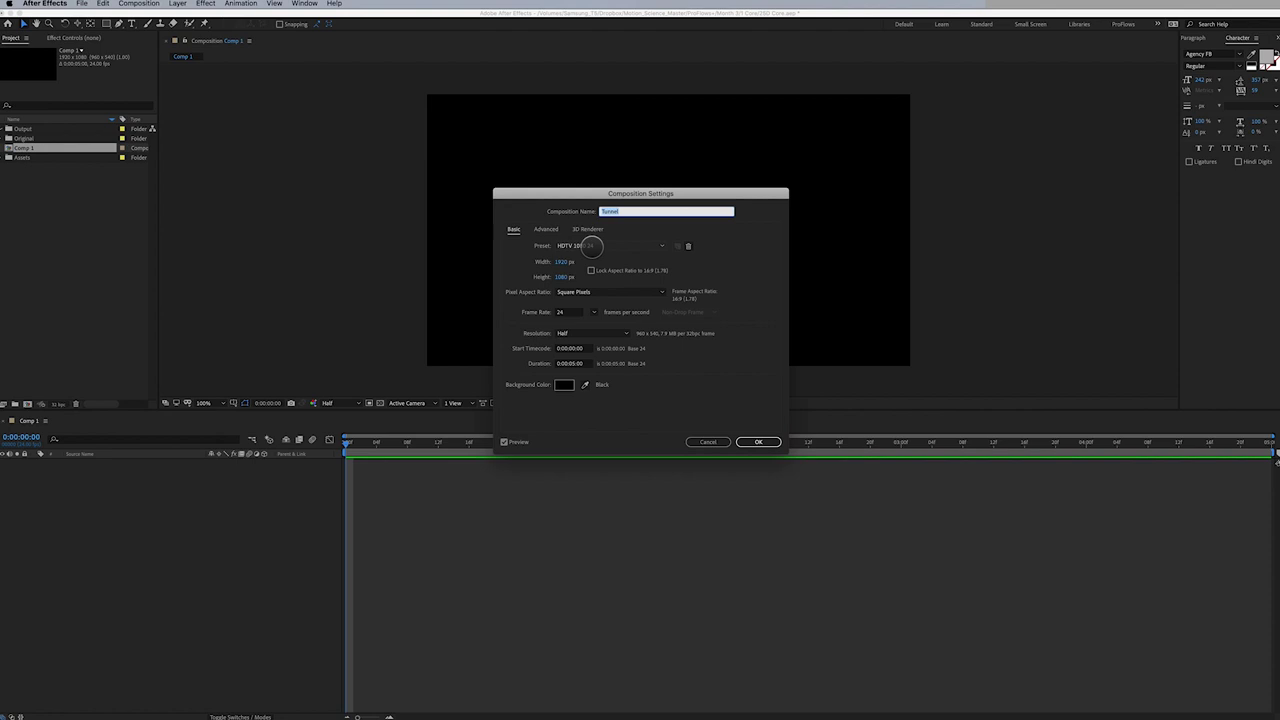
left_click(588, 245)
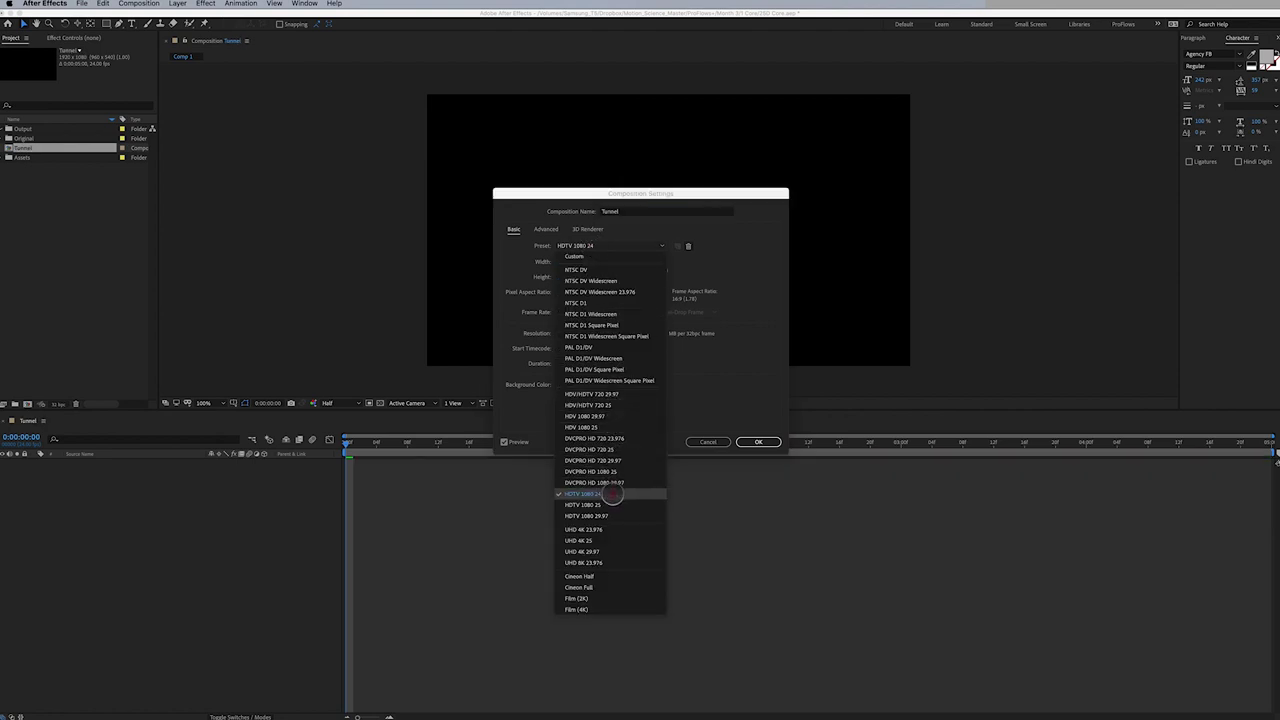
left_click(729, 380)
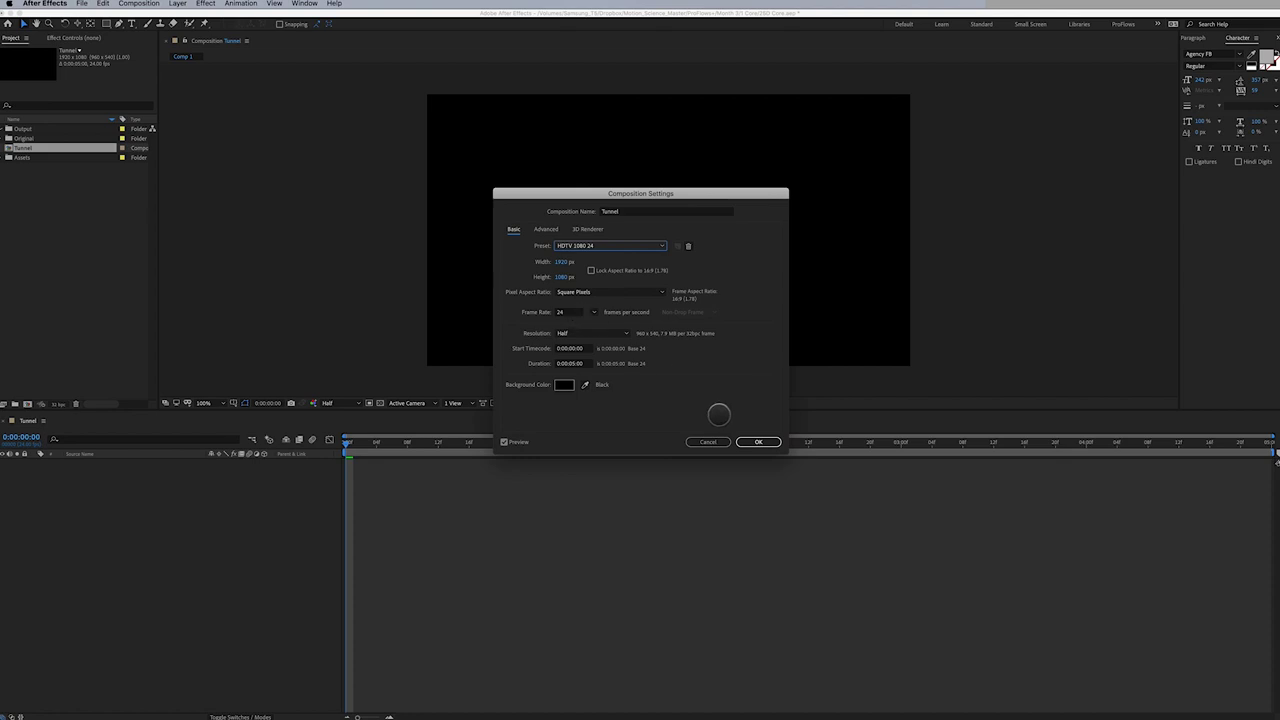
left_click(760, 441)
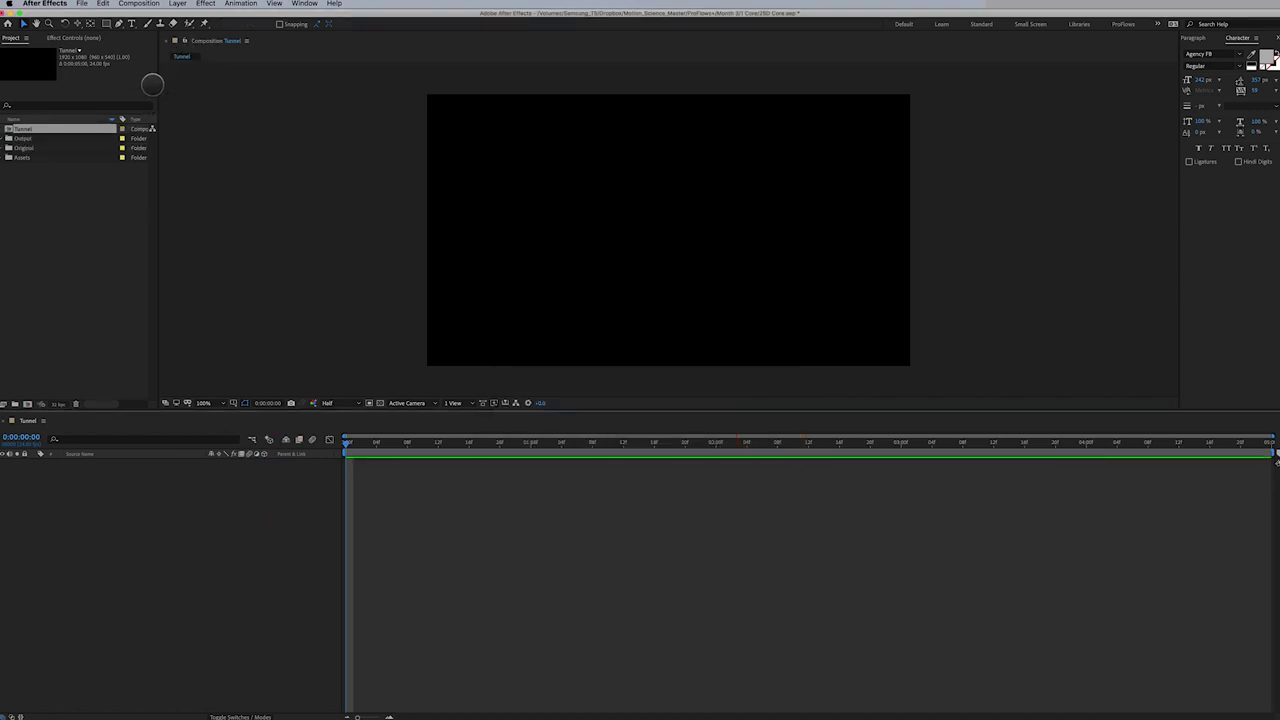
Create a full-frame rectangle shape layer and set its path size to 1080 × 1080
left_click(106, 23)
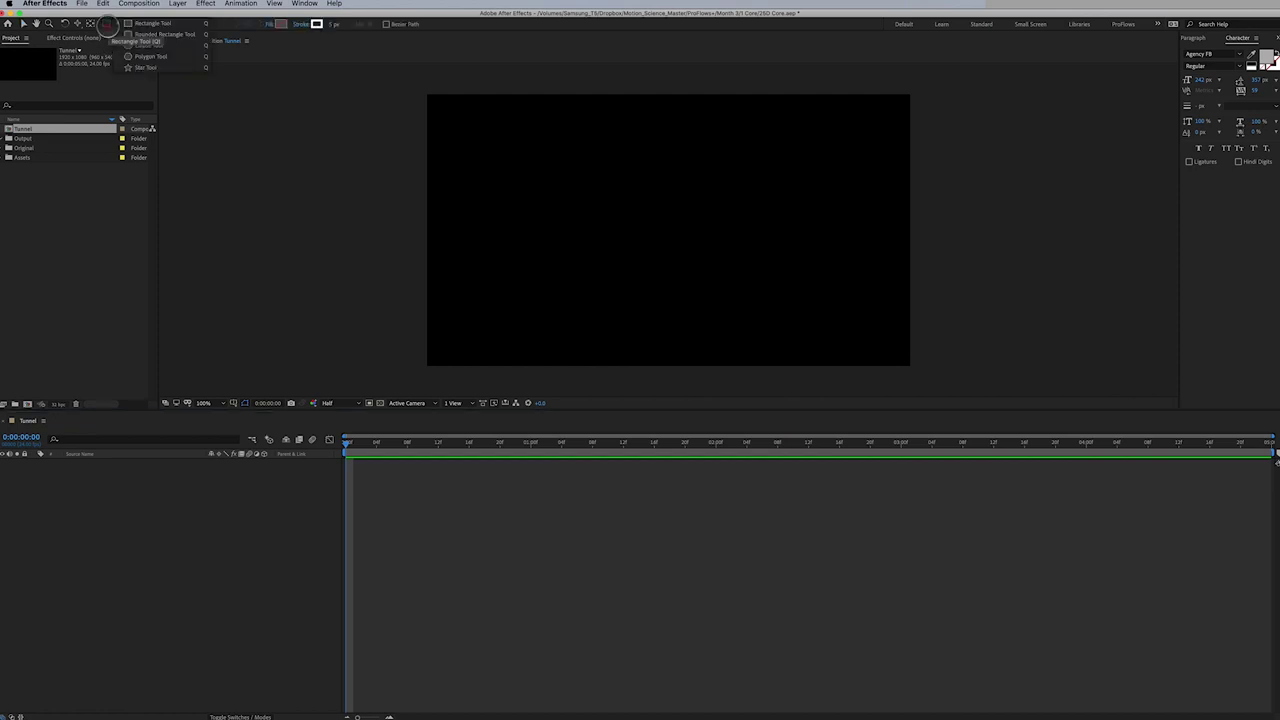
double_click(106, 23)
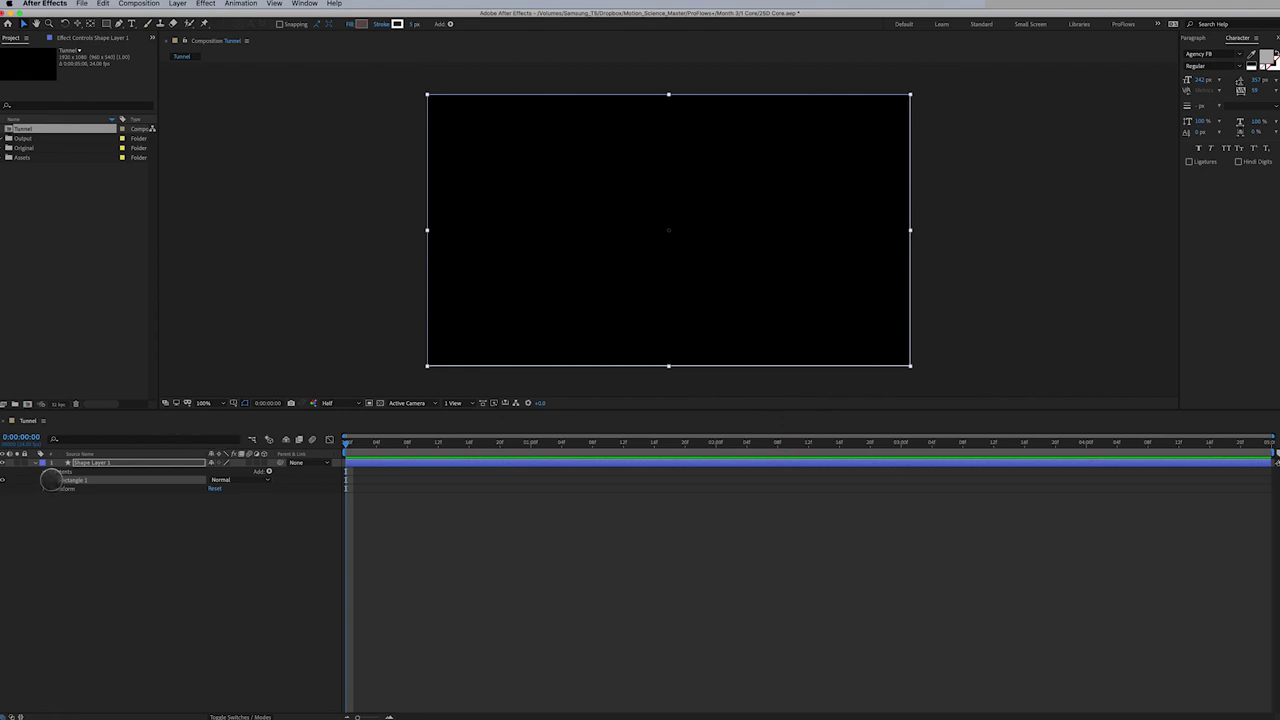
left_click(54, 480)
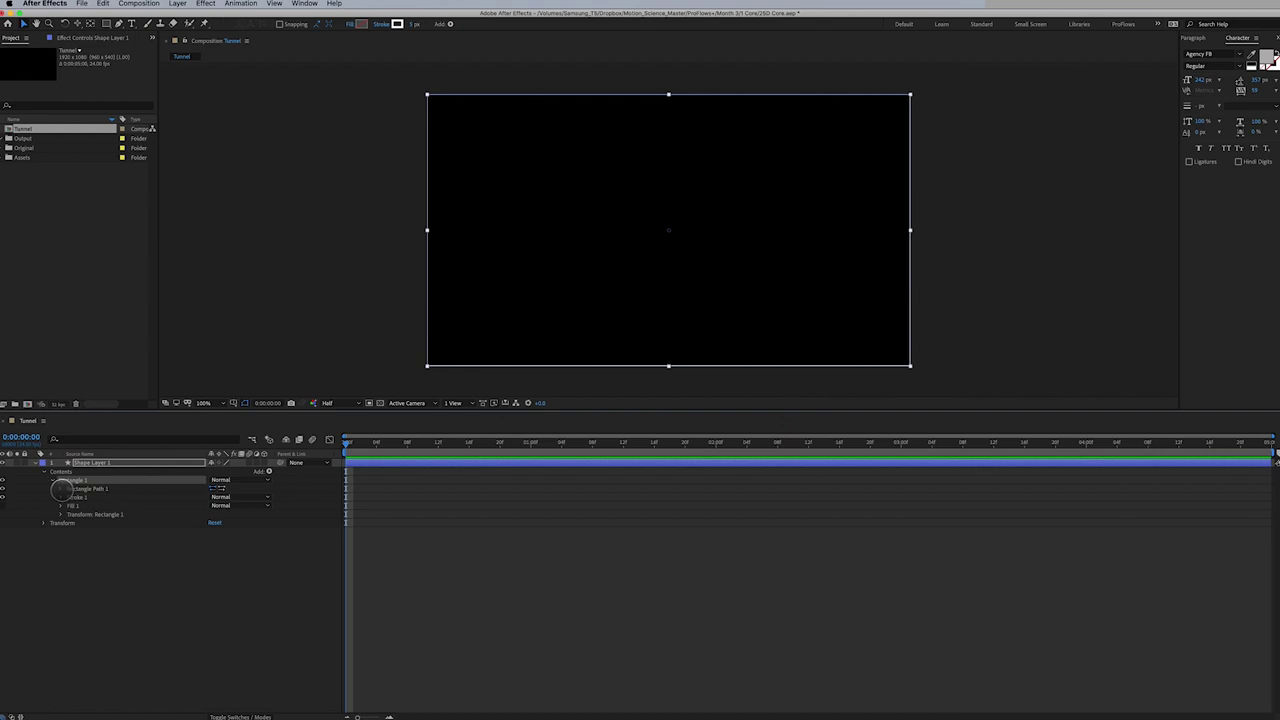
left_click(61, 488)
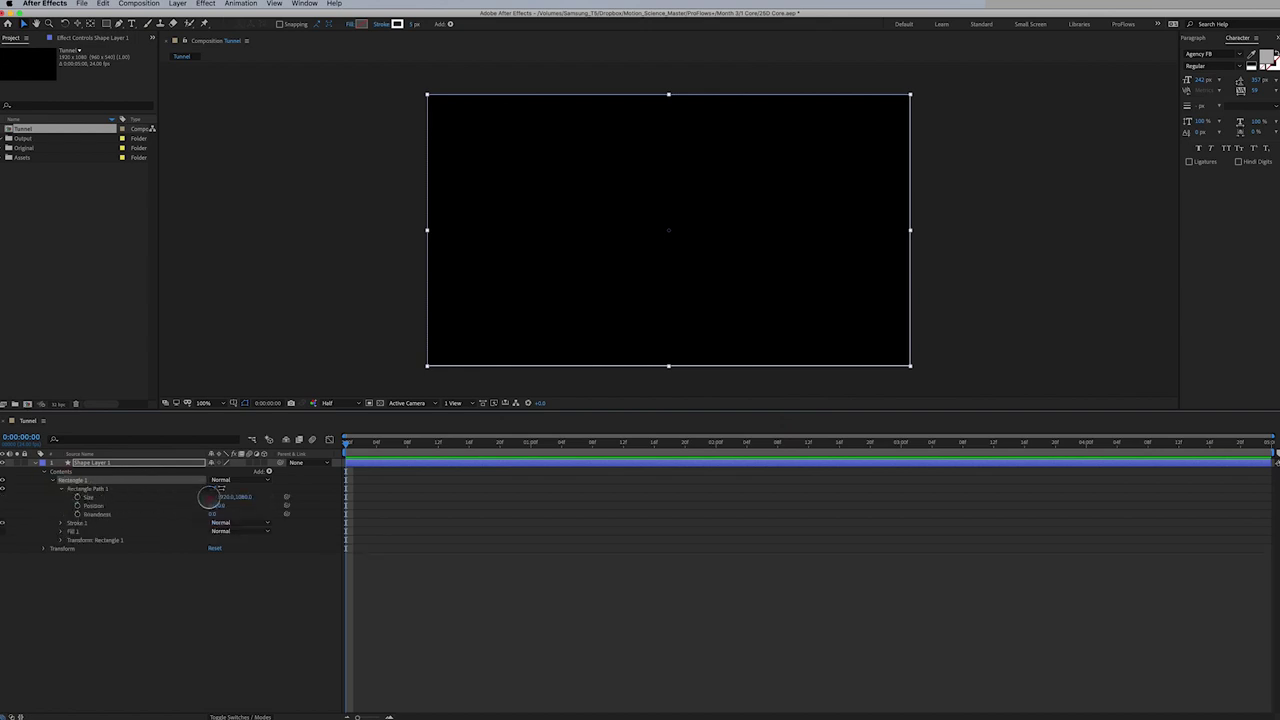
left_click(224, 497)
type("5")
key("Return")
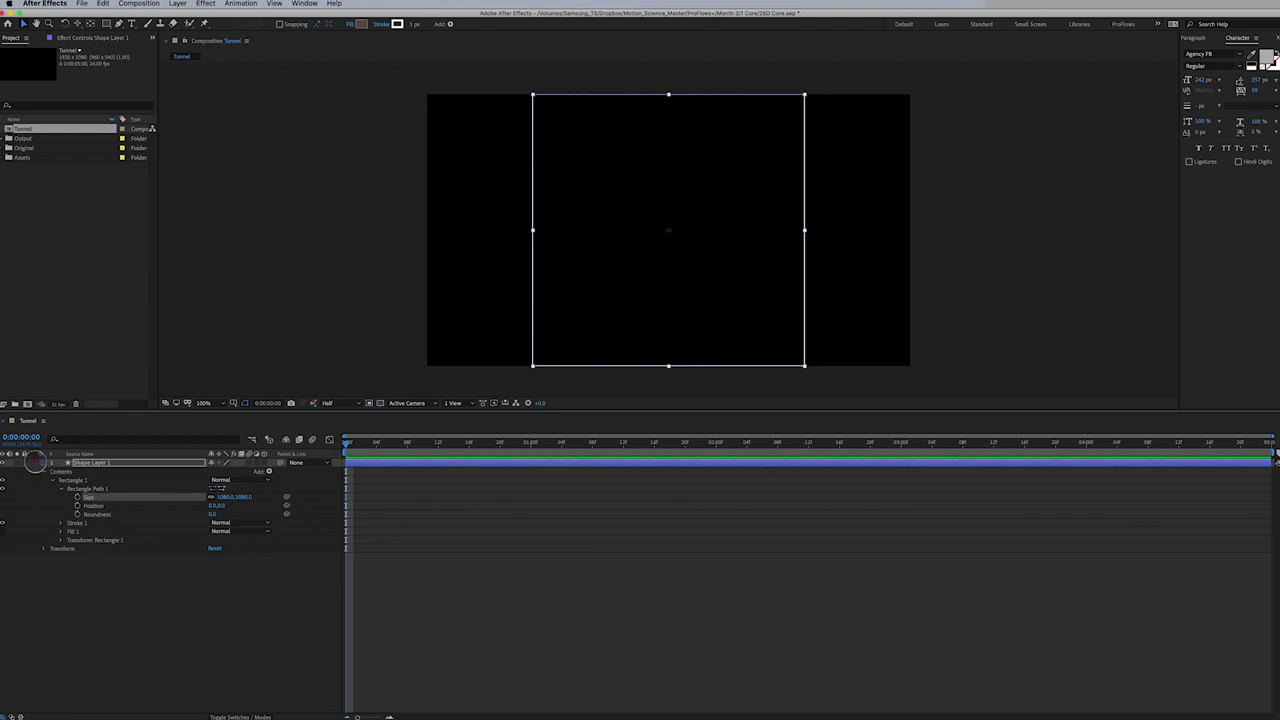
left_click(37, 462)
left_click(80, 462)
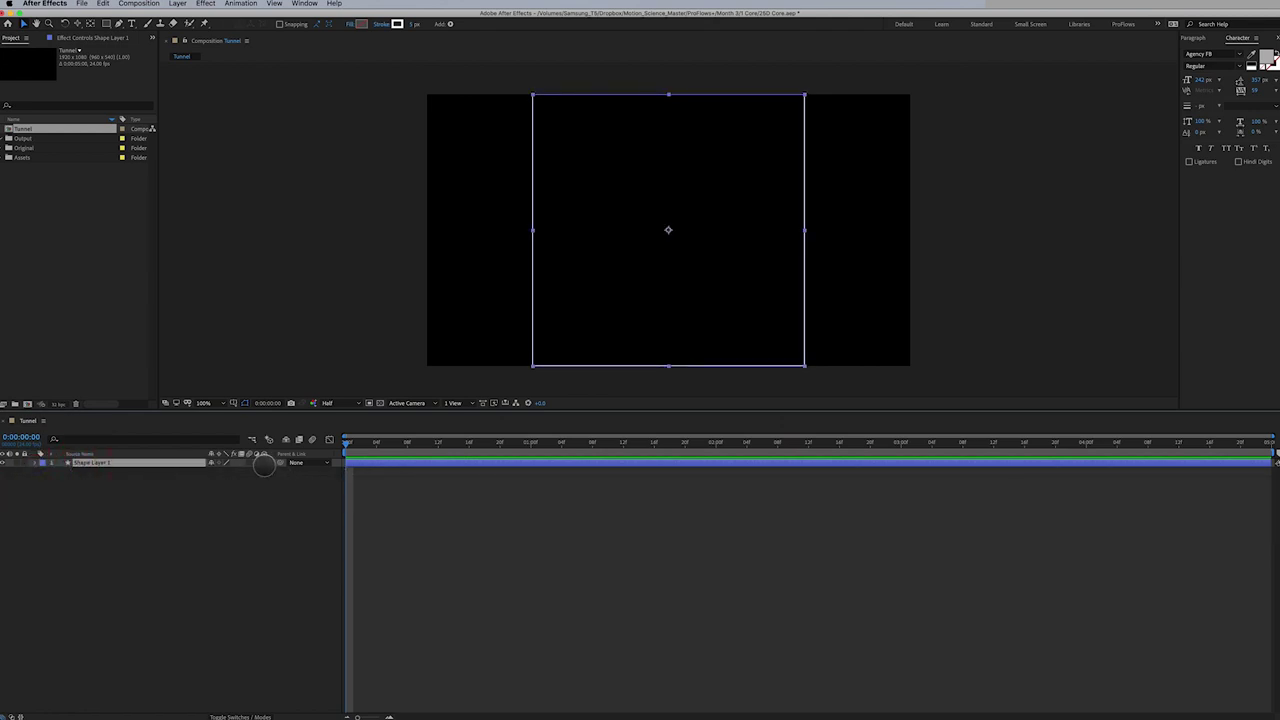
Make Shape Layer 1 a 3D layer and split the viewer into 2 Views - Horizontal
left_click(264, 463)
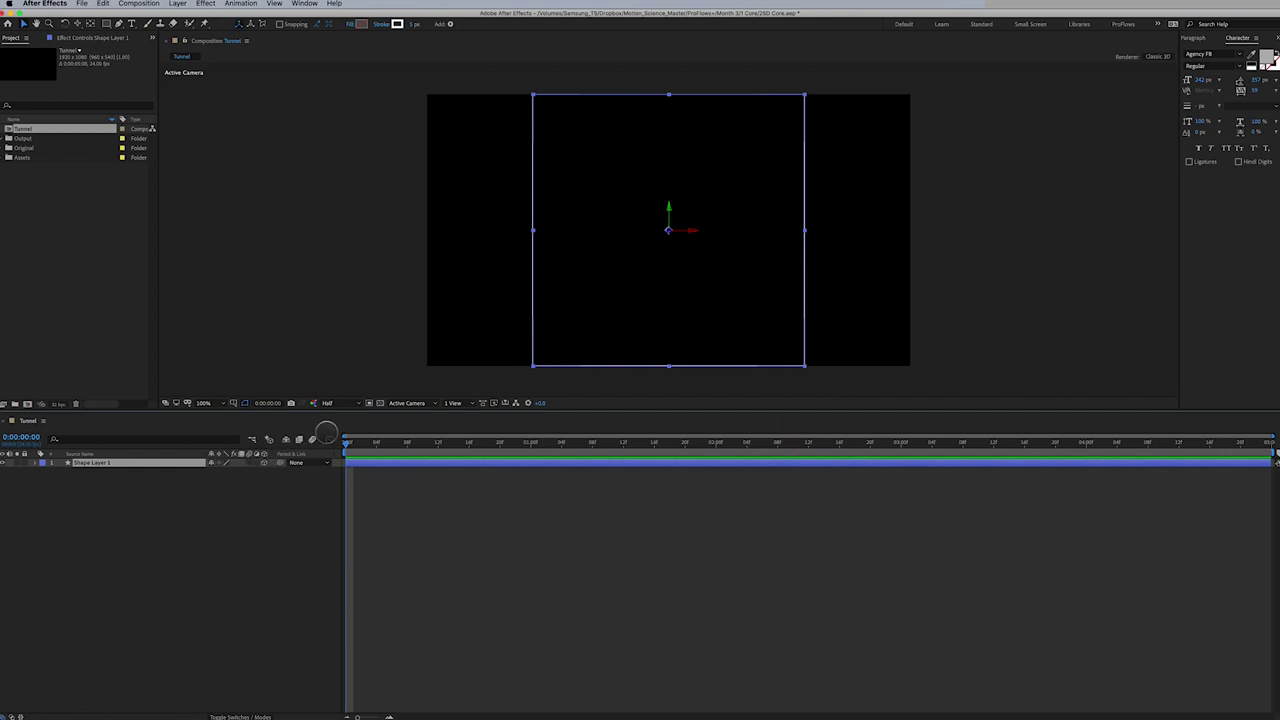
left_click(460, 403)
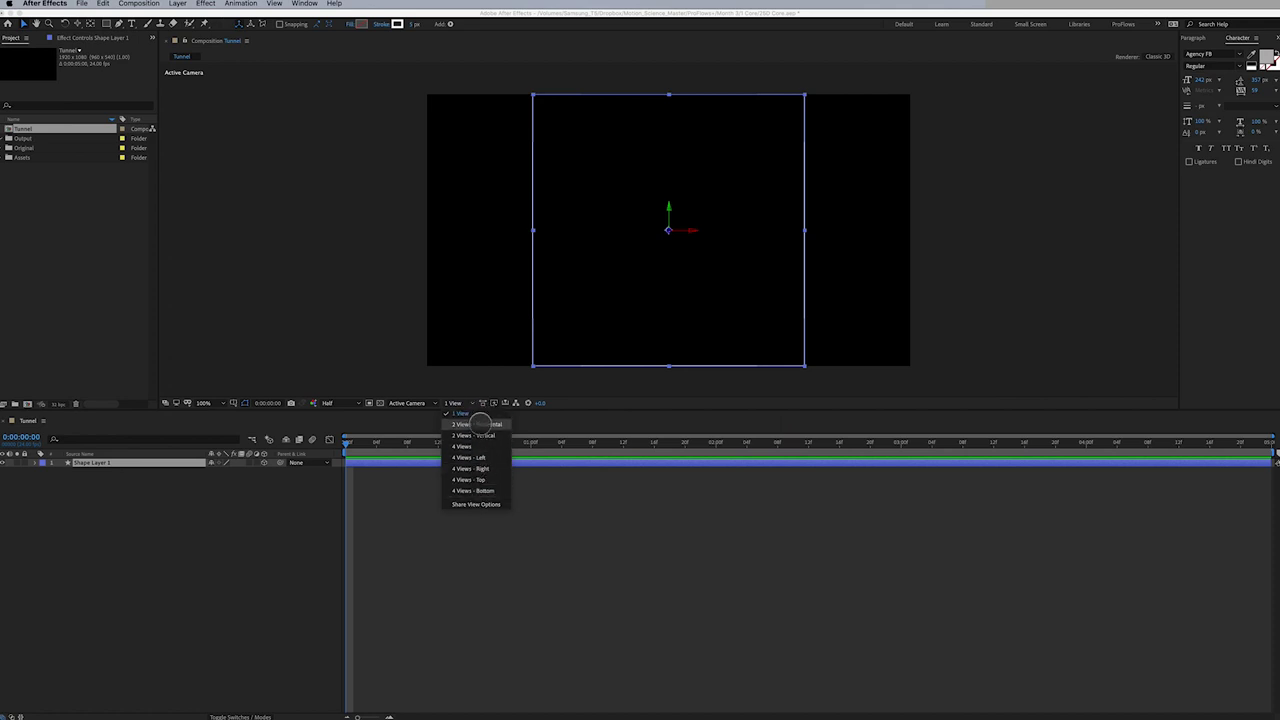
left_click(478, 424)
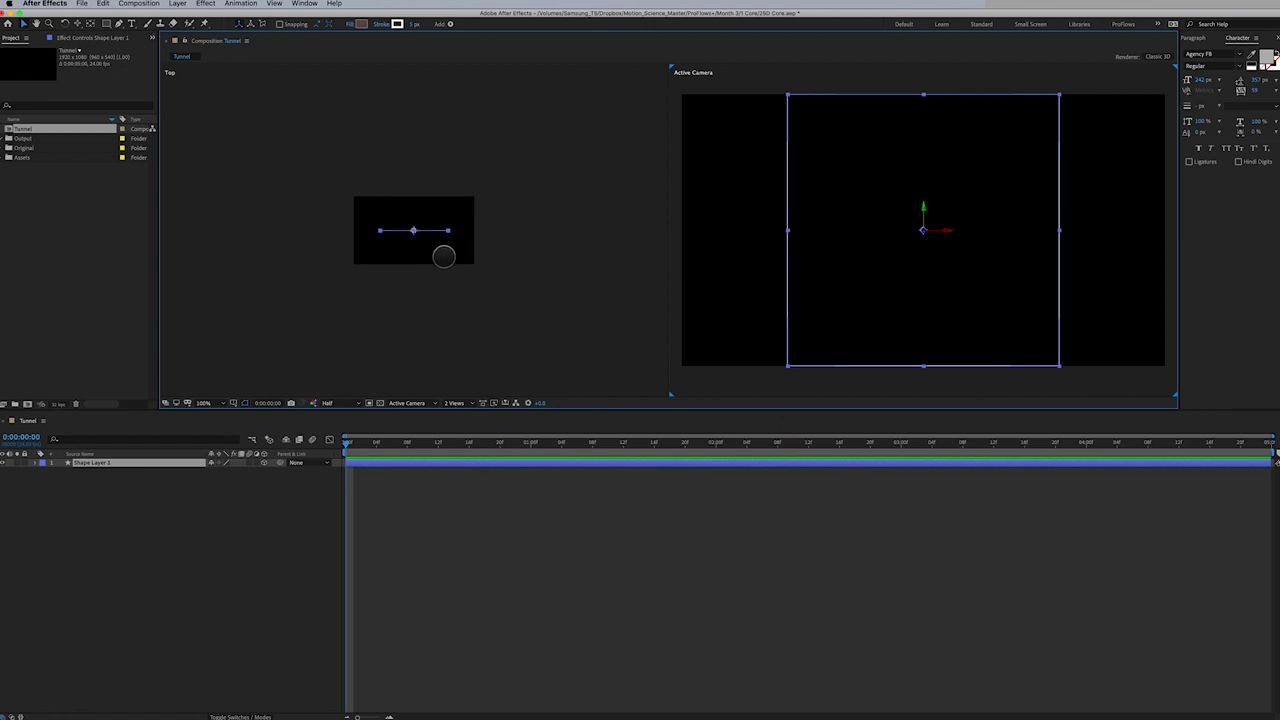
Set the left view's 3D view to Custom View 1
left_click(490, 307)
left_click(396, 403)
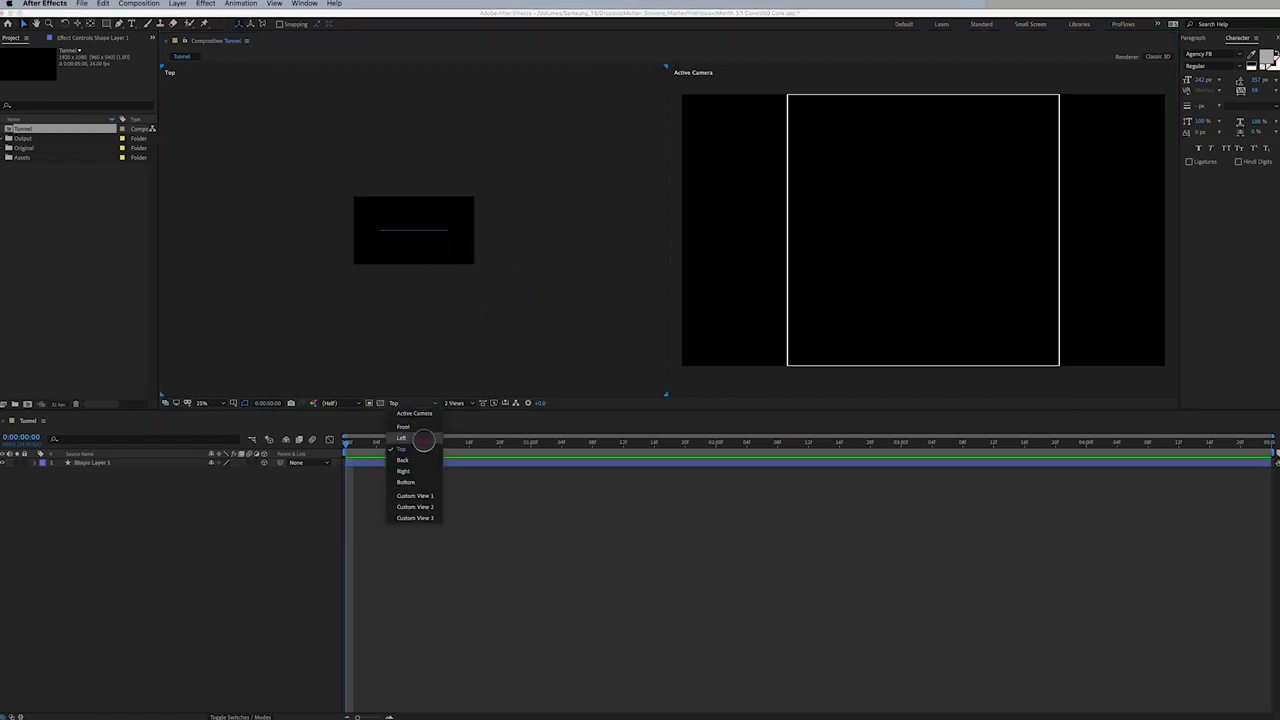
left_click(722, 372)
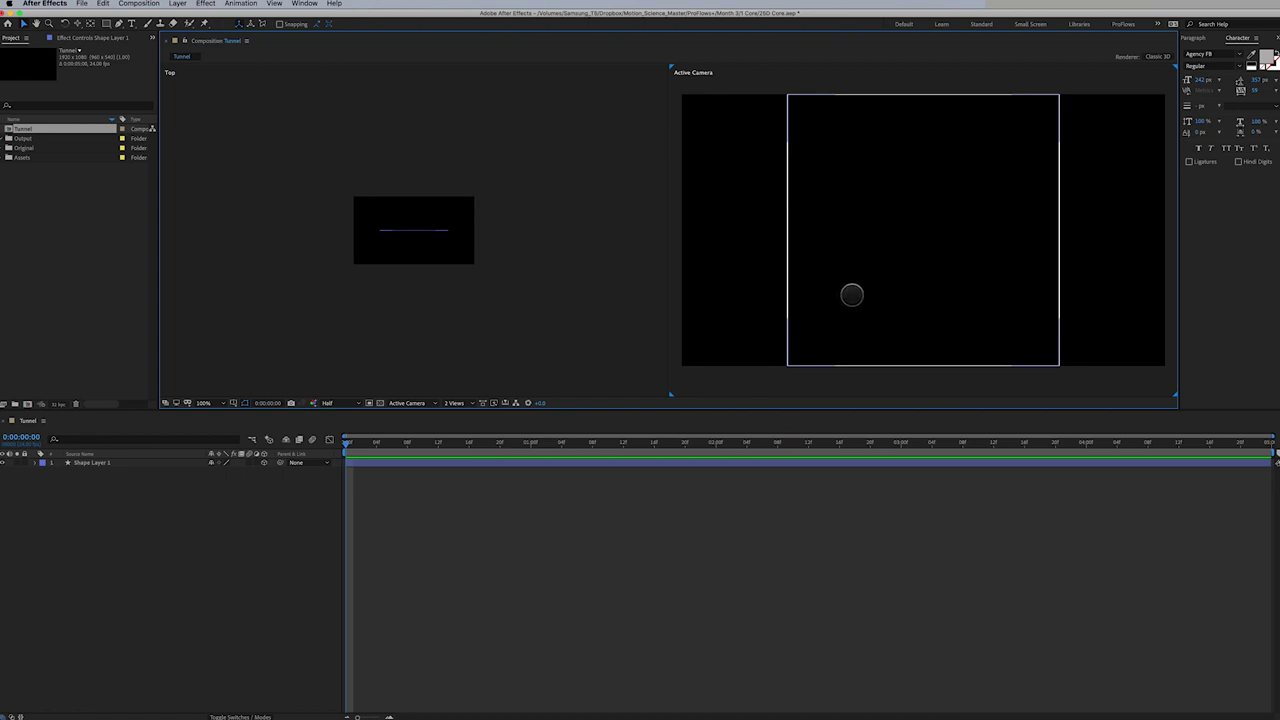
left_click(459, 282)
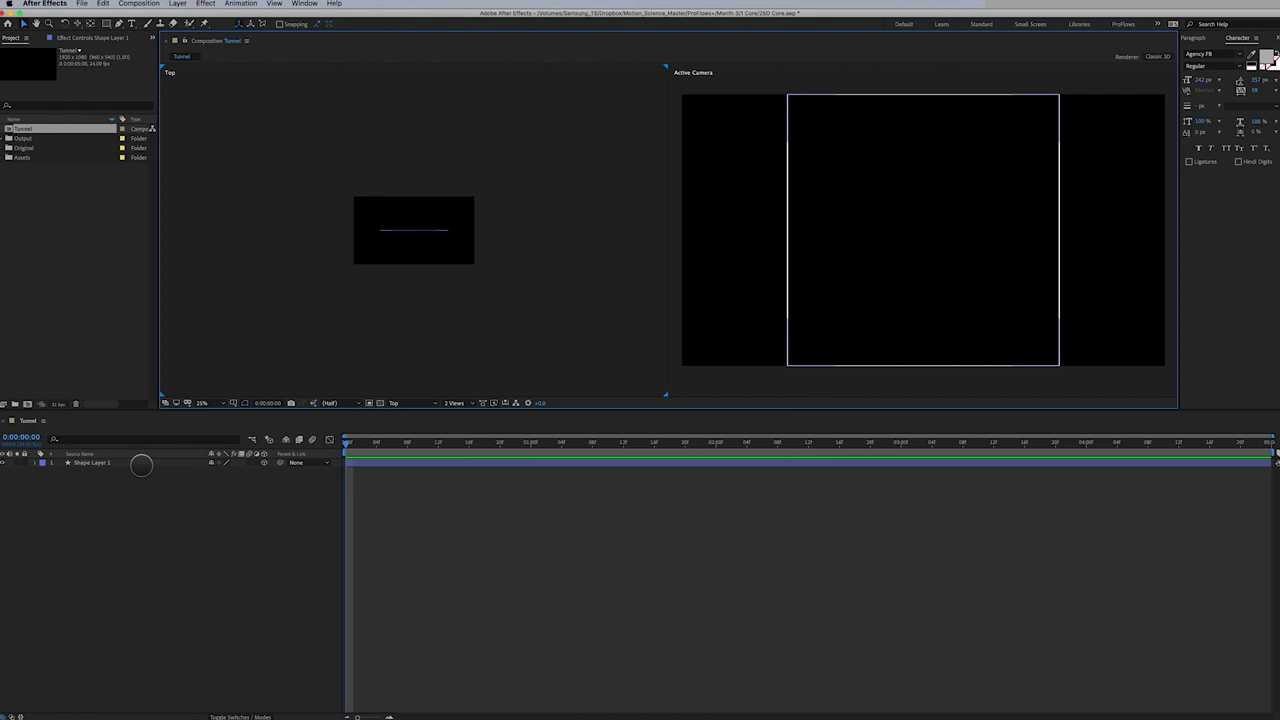
left_click(138, 463)
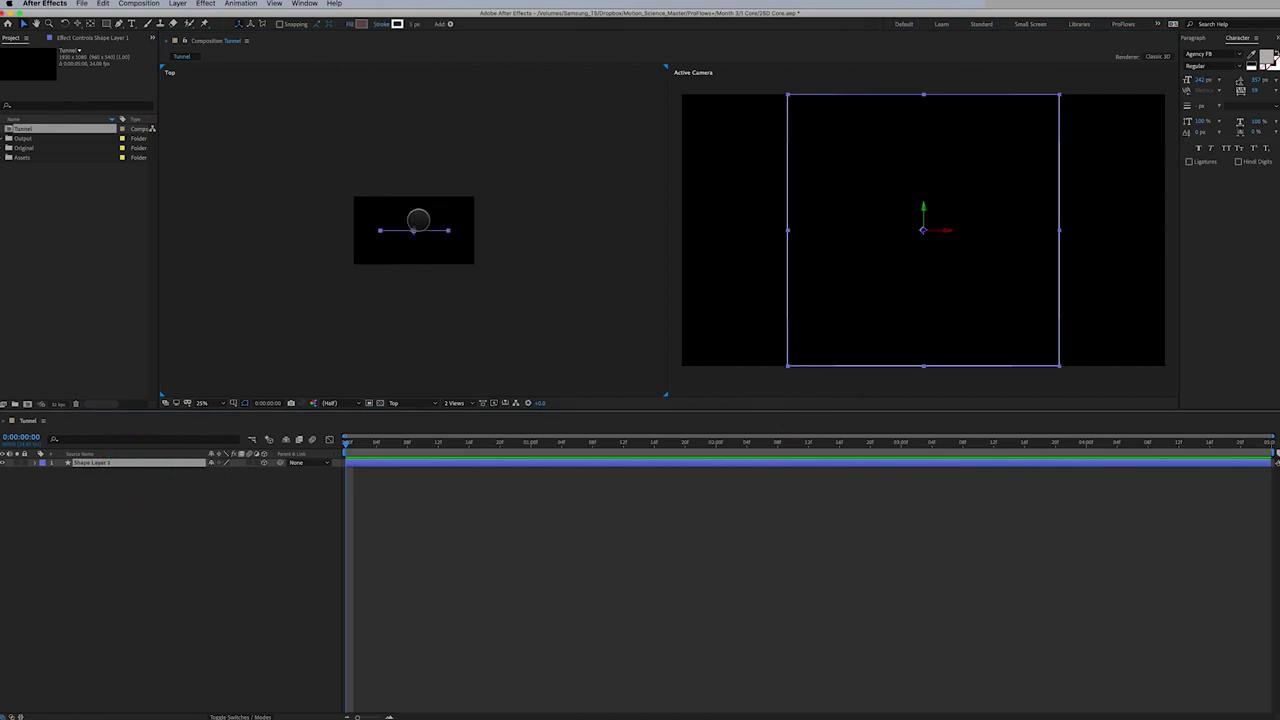
left_click(416, 403)
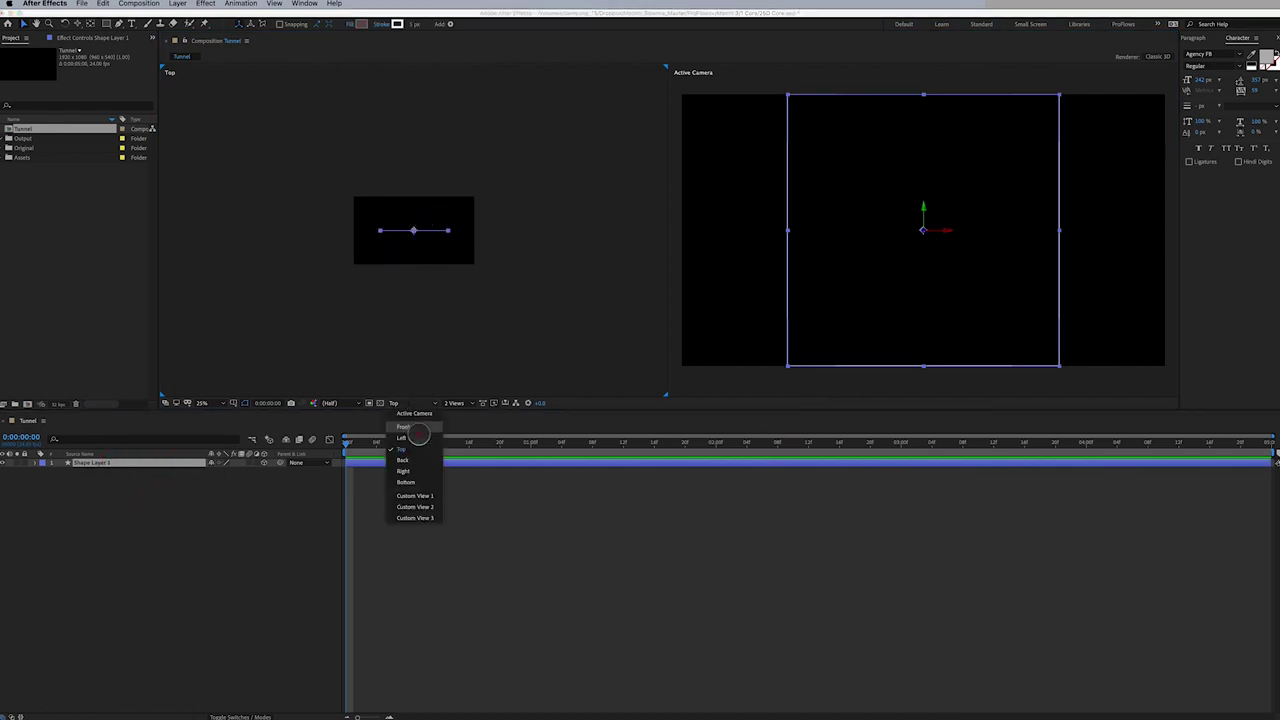
left_click(428, 496)
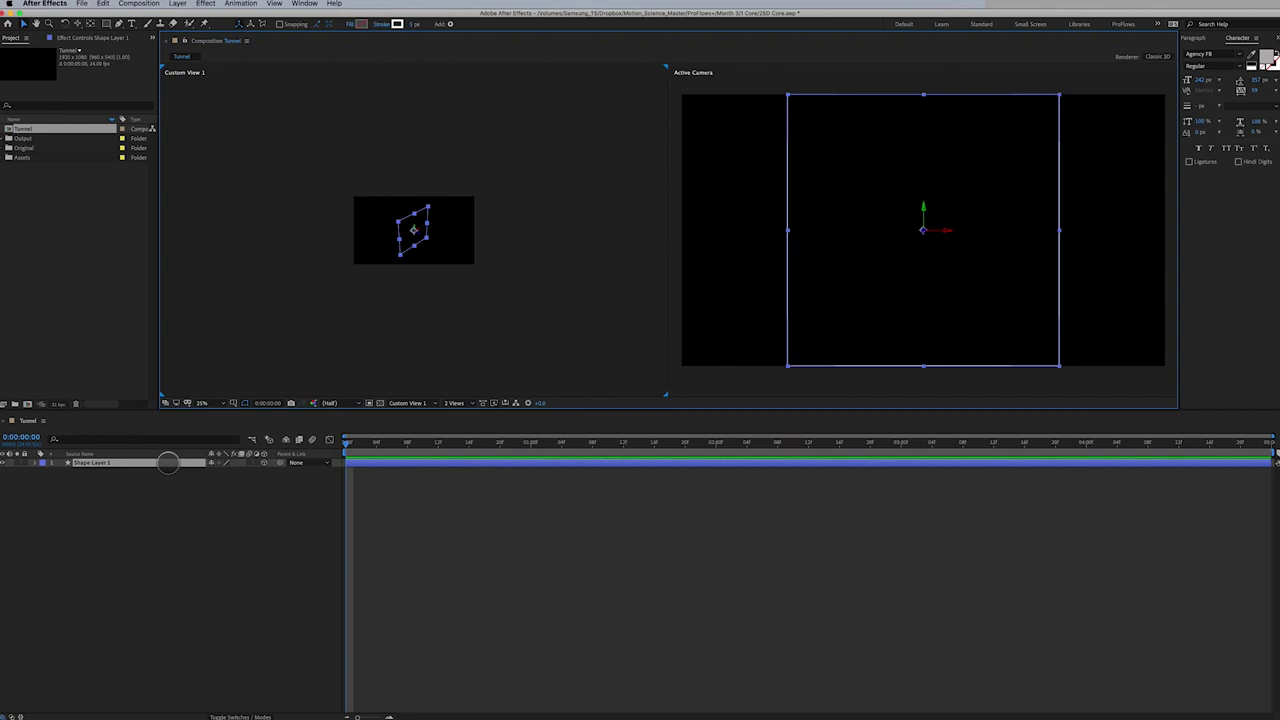
Reveal Shape Layer 1's Position property and edit its X and Y values
left_click(156, 462)
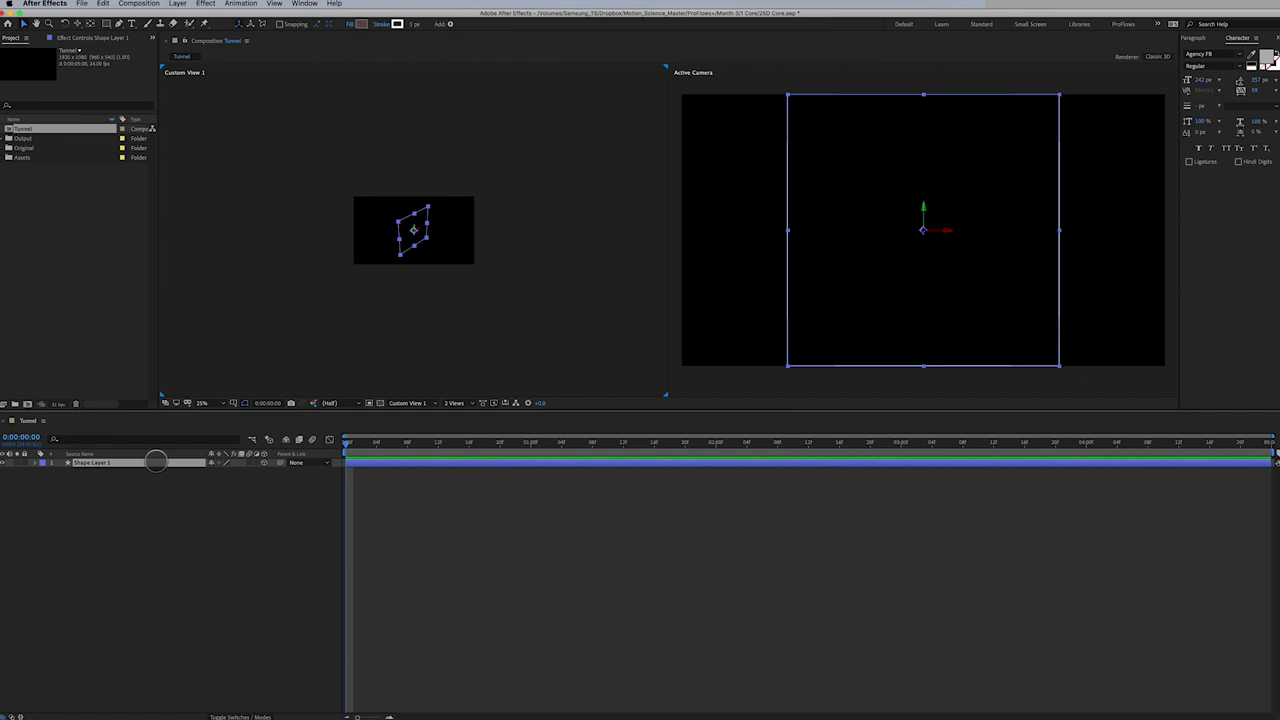
key("p")
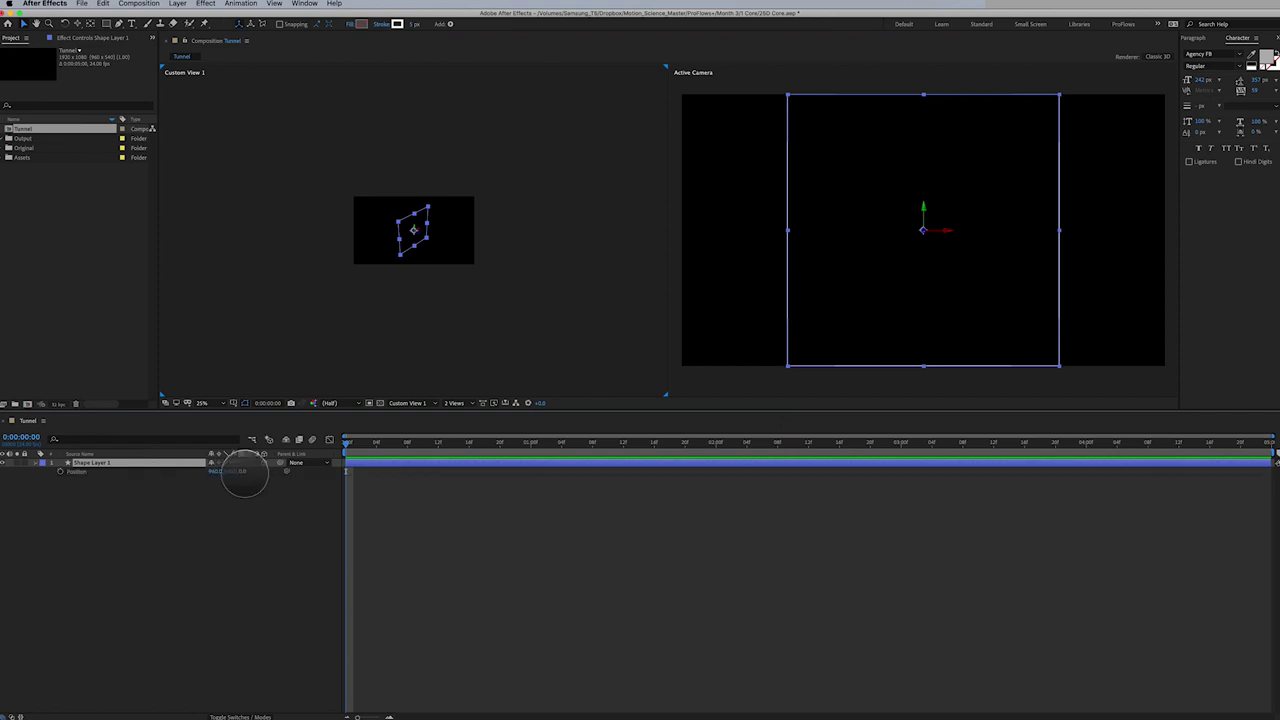
left_click(246, 471)
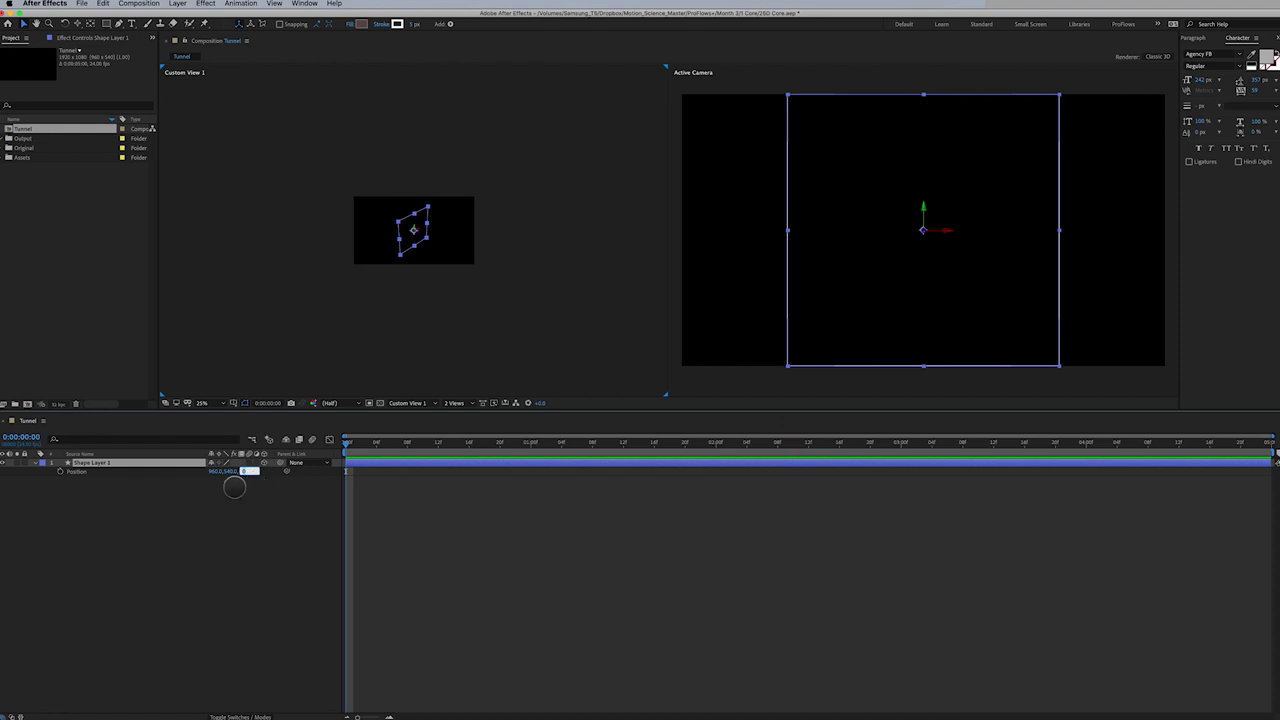
left_click(228, 476)
left_click(214, 471)
left_click(242, 469)
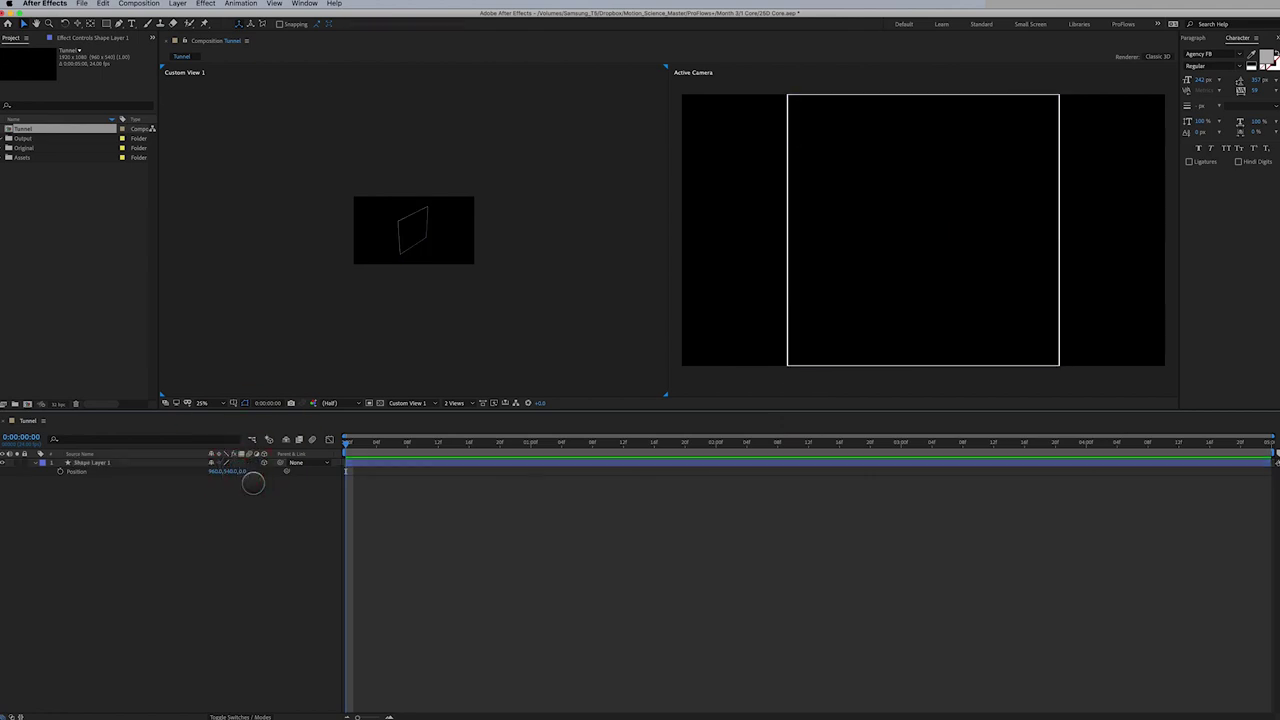
Duplicate the square into Shape Layer 2 and push its Z position to 1000
left_click(125, 463)
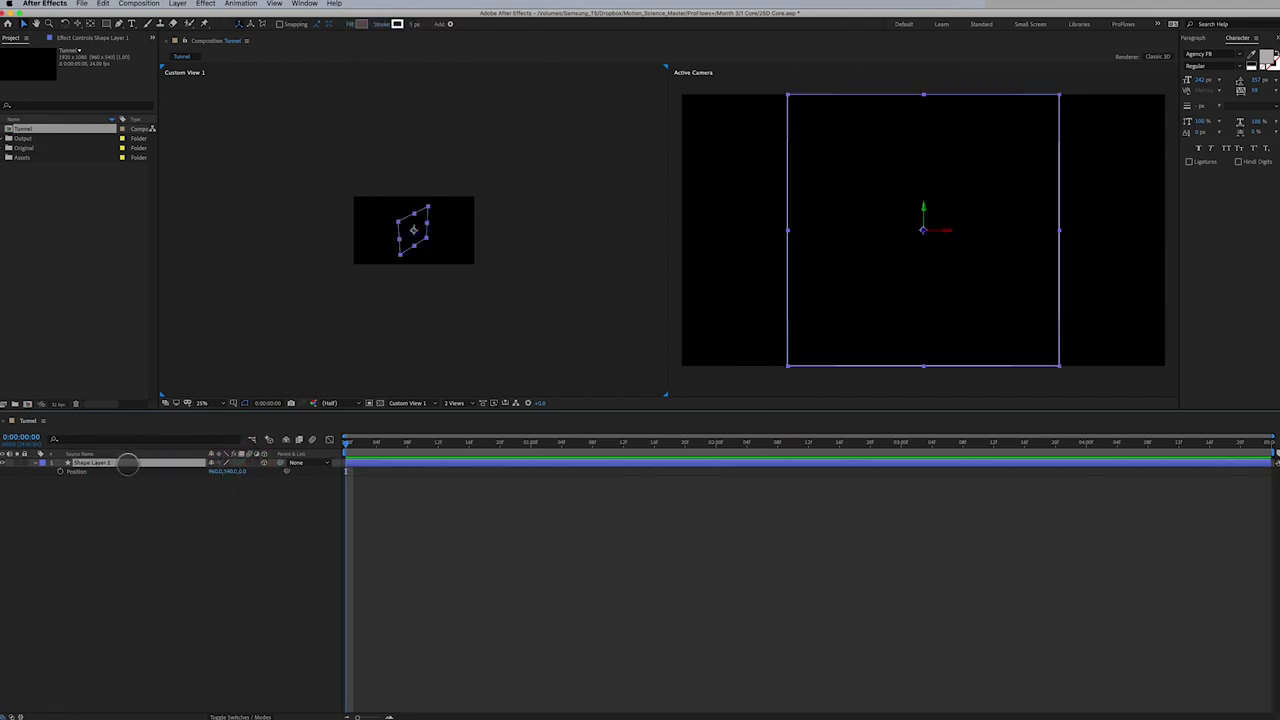
key("super+d")
left_click(119, 463)
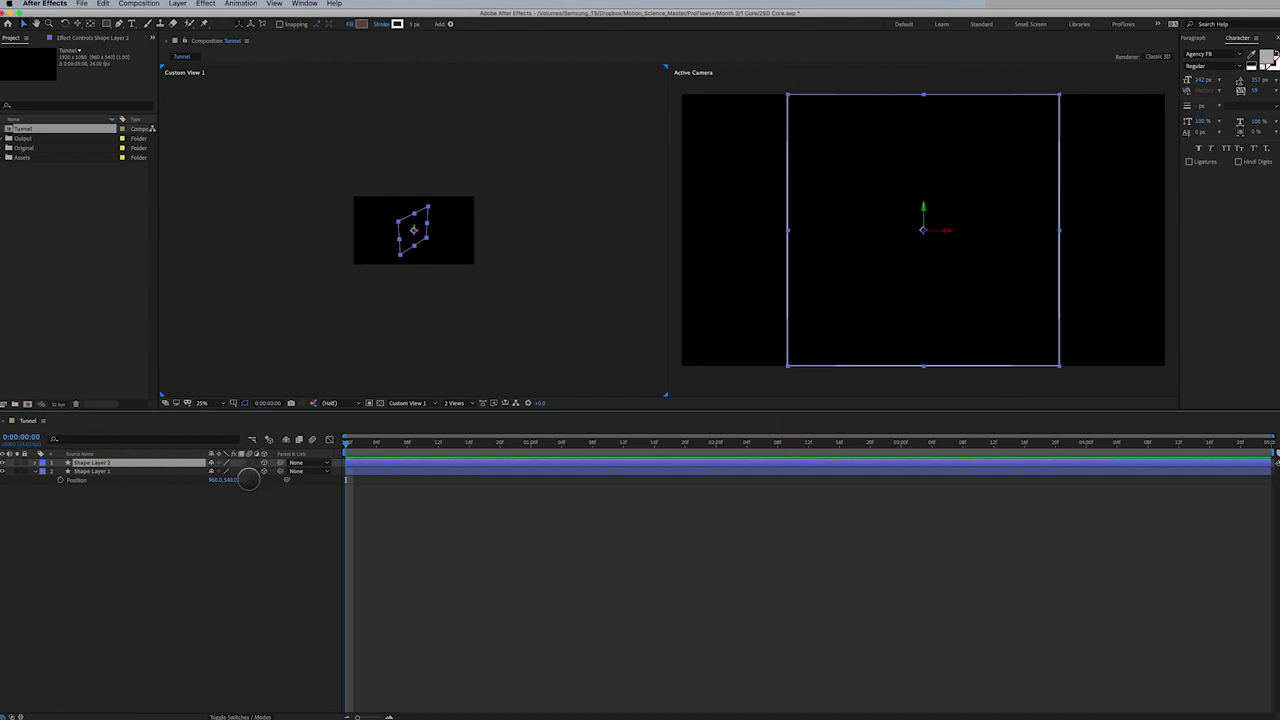
key("p")
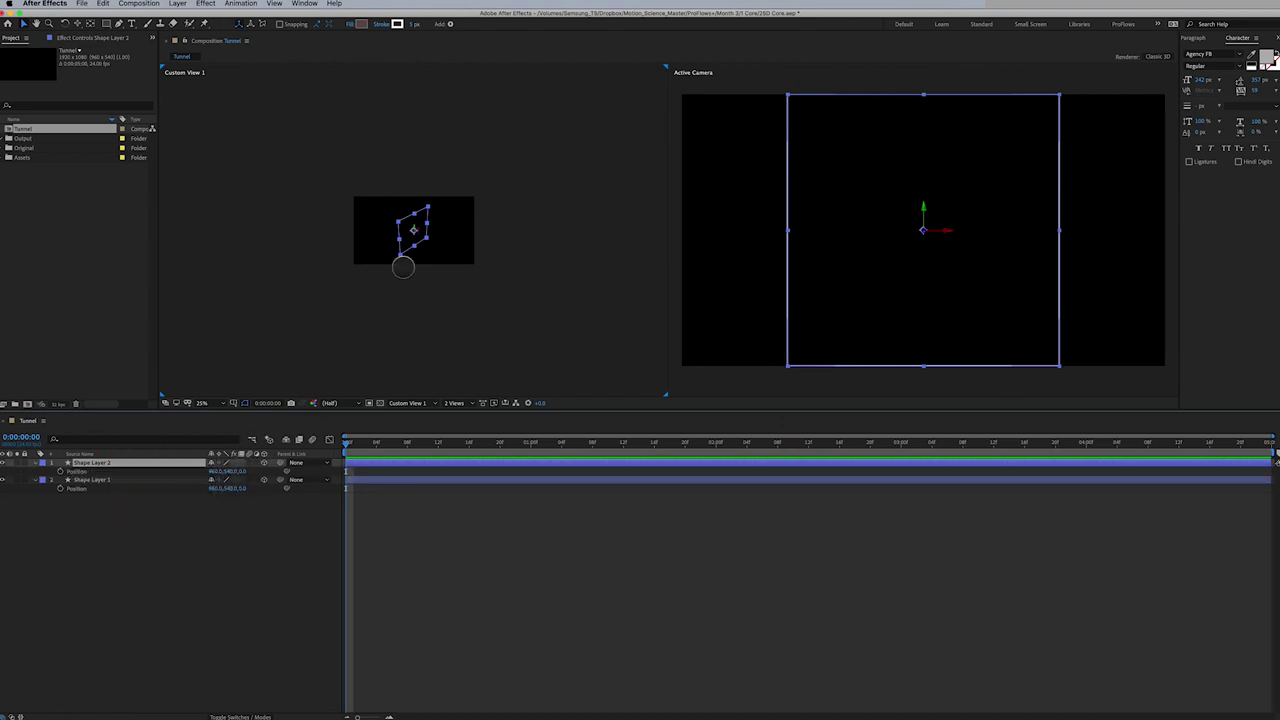
left_click(247, 471)
left_click(246, 471)
type("1000")
key("Return")
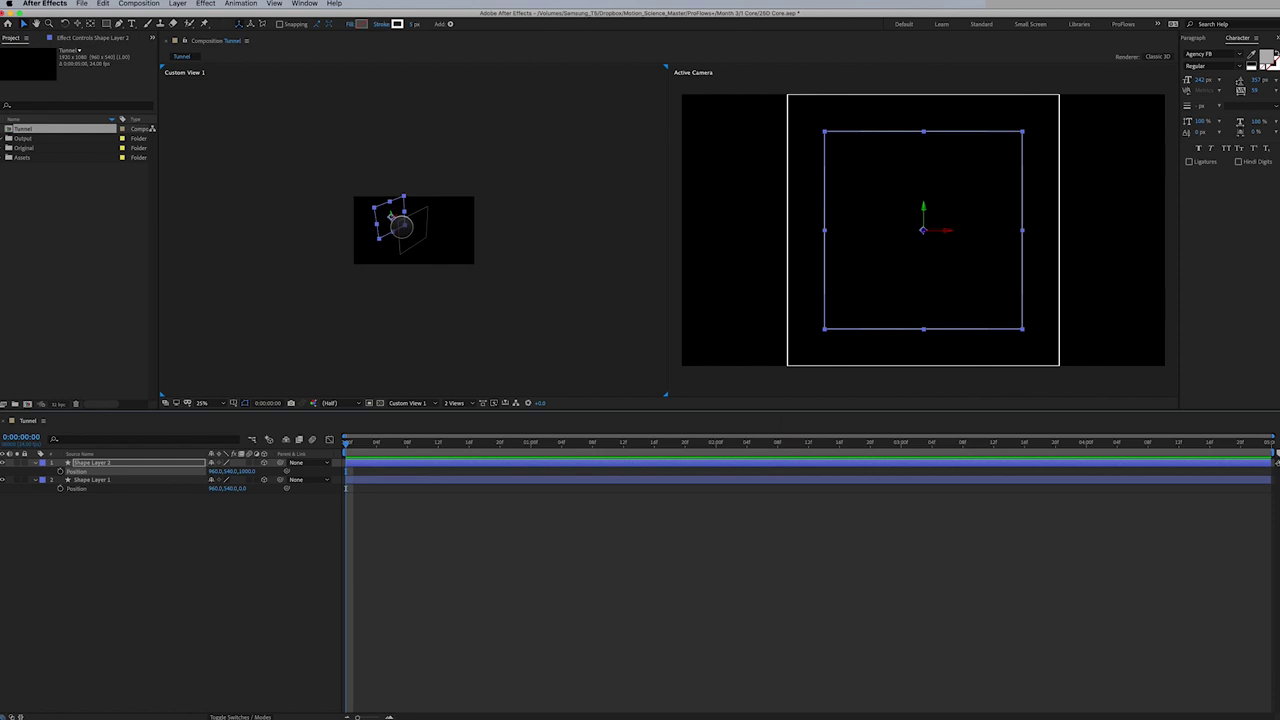
Change Shape Layer 2's Z position to -500 and orbit Custom View 1 to check depth
left_click(251, 471)
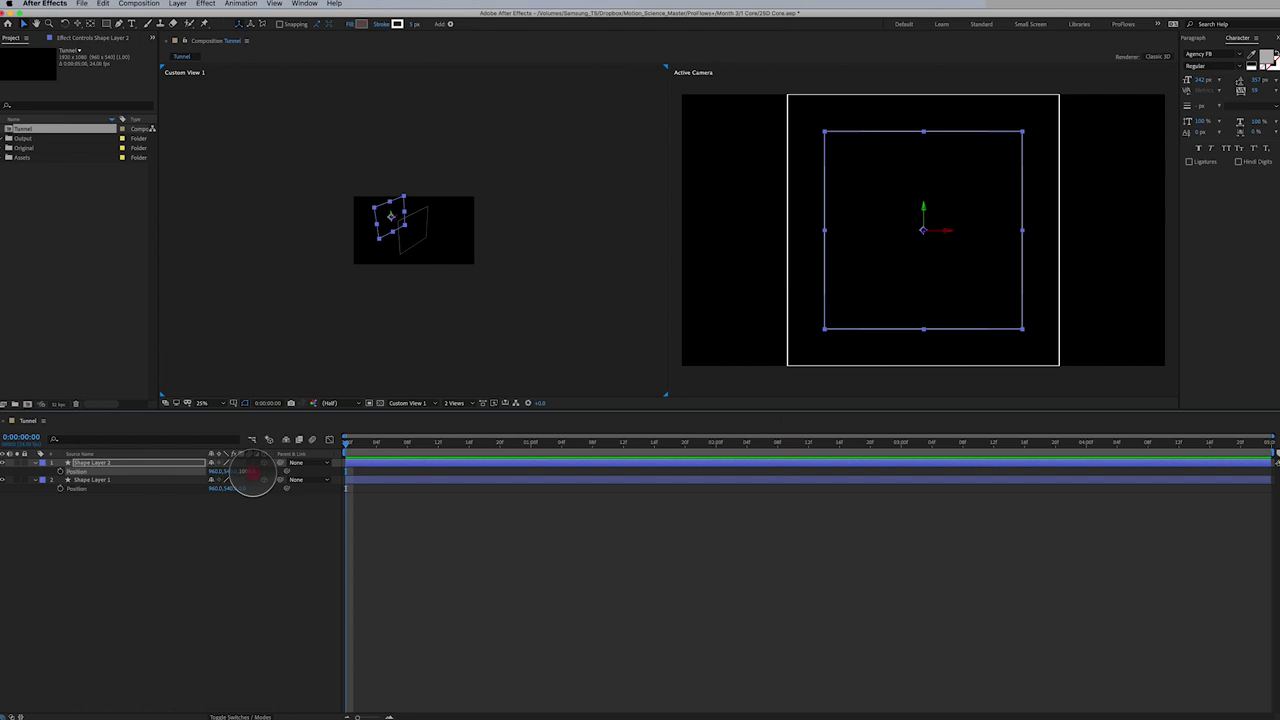
type("-500")
key("Return")
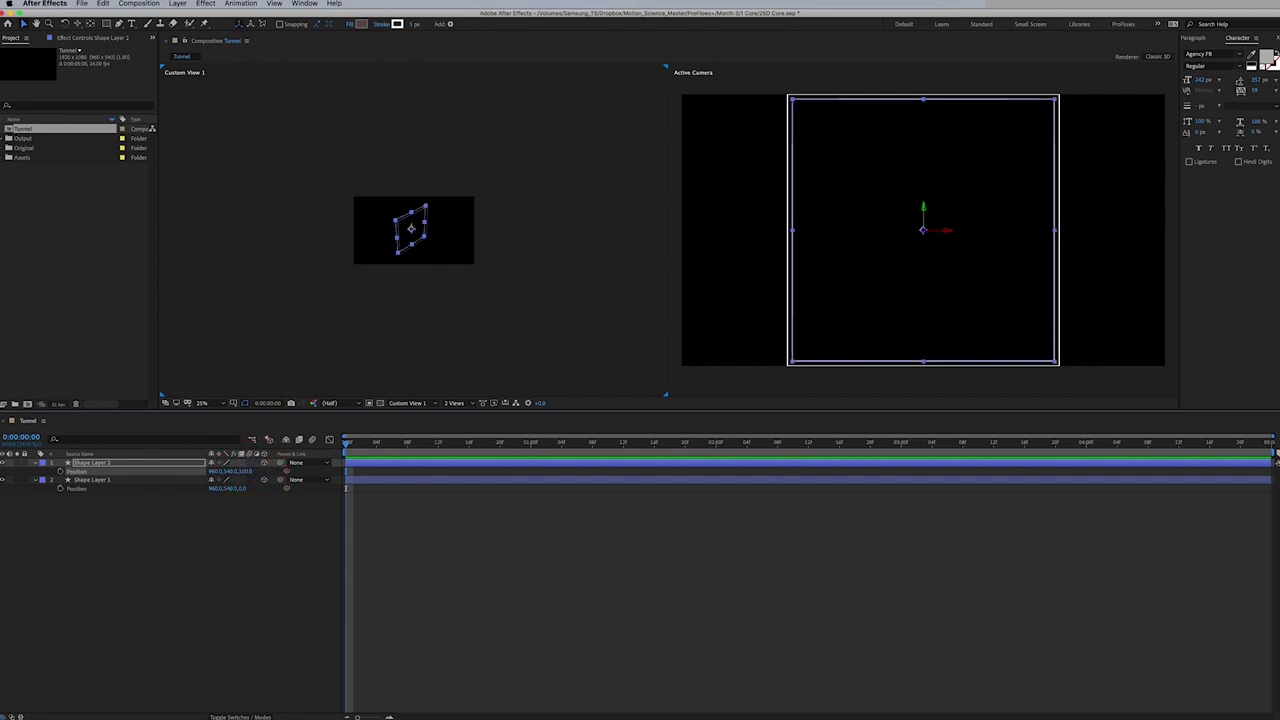
left_click_drag(404, 236, 408, 249)
Switch the left viewer to the Top view and zoom in
left_click(427, 365)
left_click(455, 402)
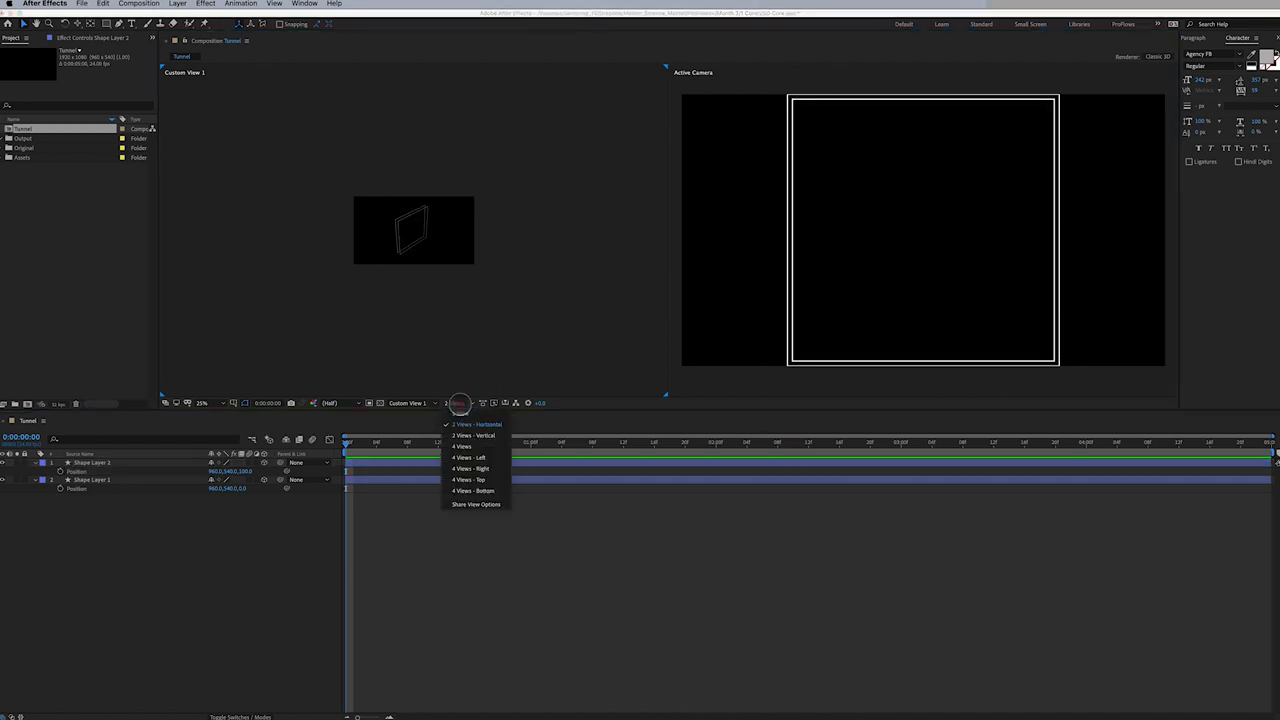
left_click(421, 402)
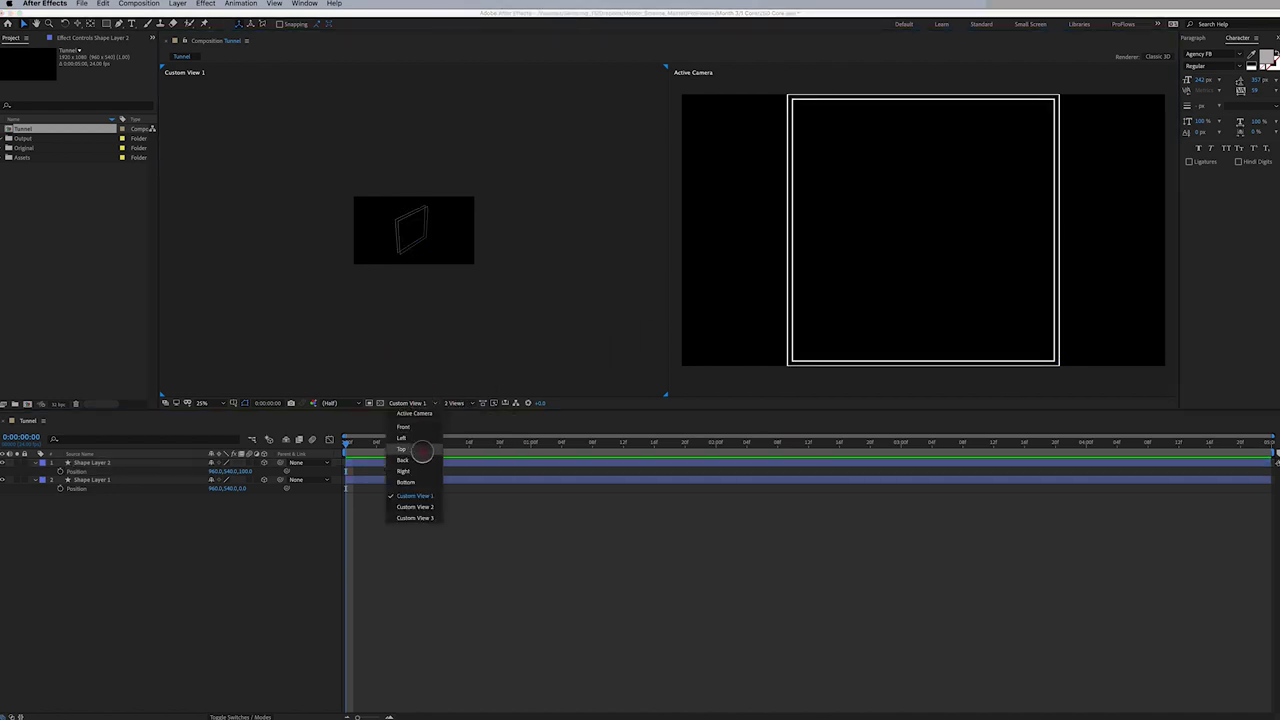
left_click(423, 447)
scroll(408, 222, "up", 2)
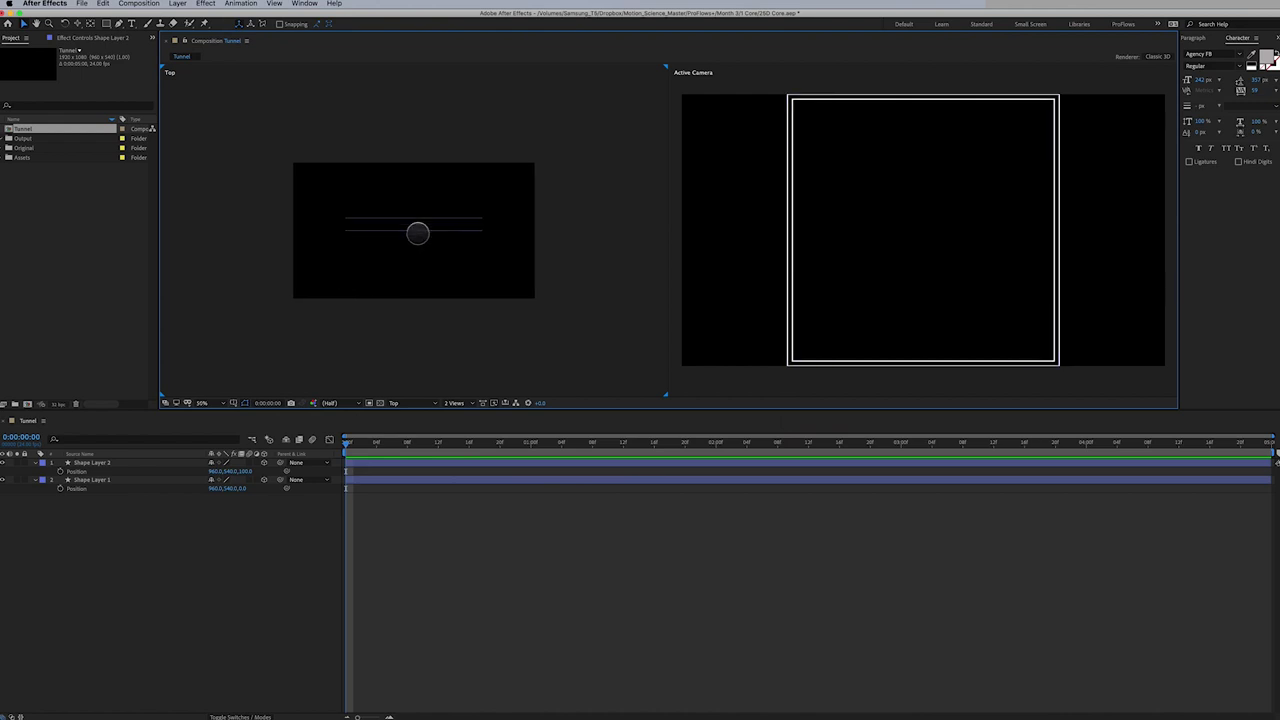
scroll(412, 218, "up", 2)
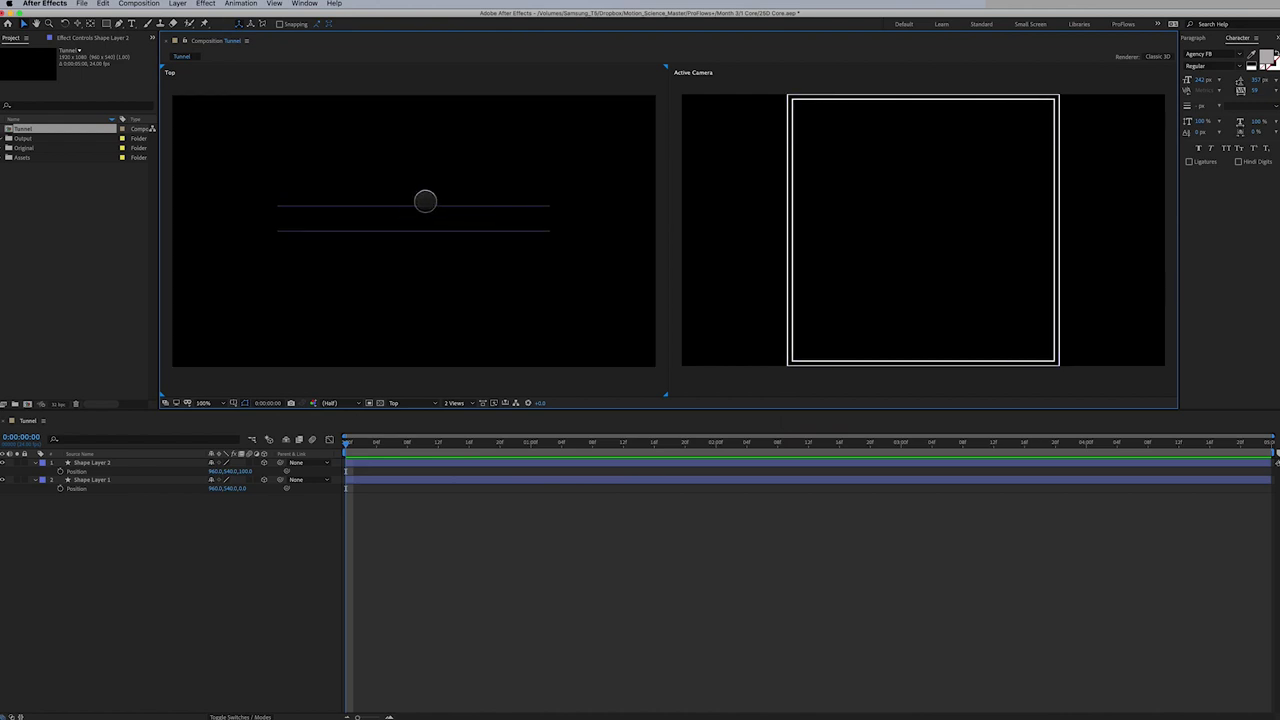
Set Shape Layer 2's Z position to 1000 and frame the layers in the Top view
left_click(138, 461)
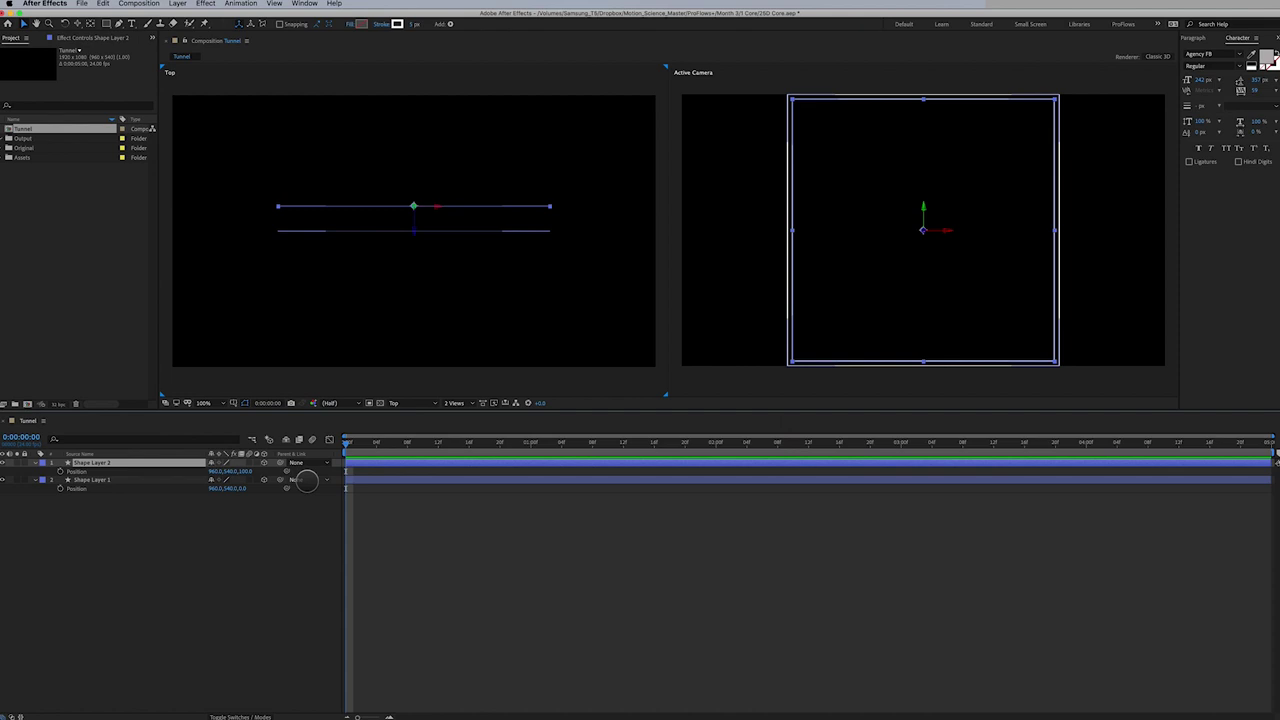
left_click(247, 471)
type("10")
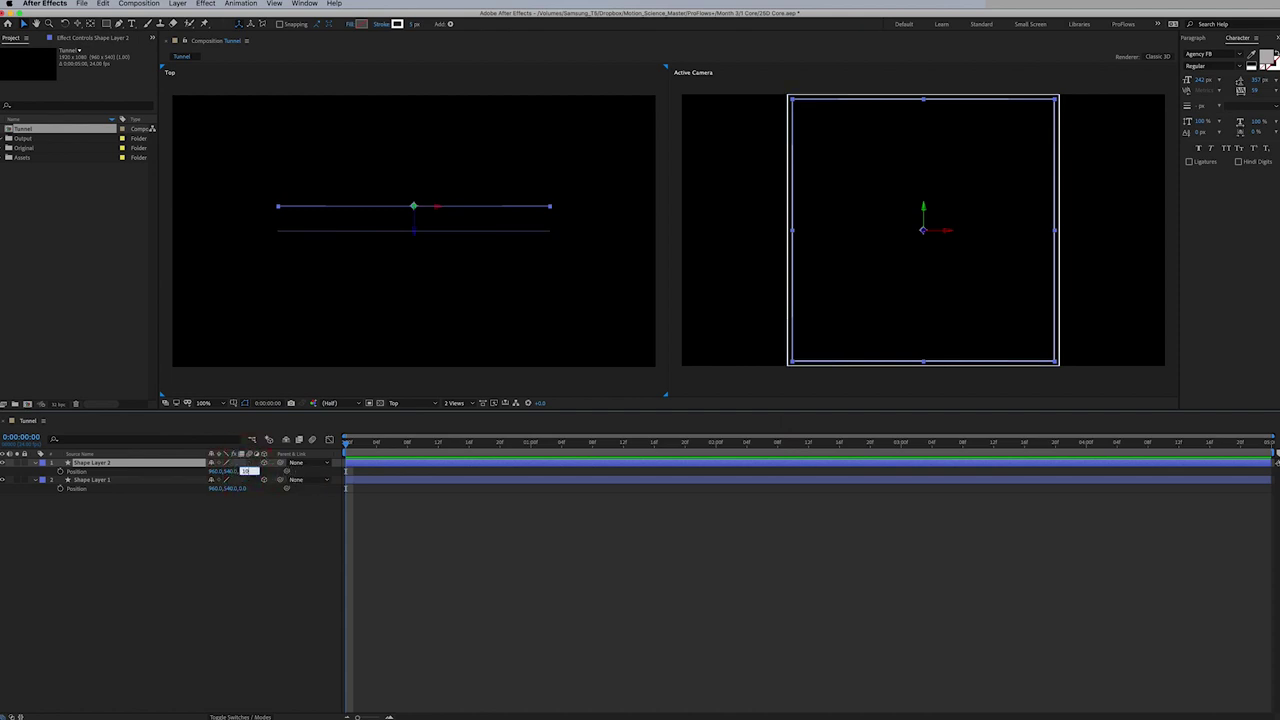
key("Return")
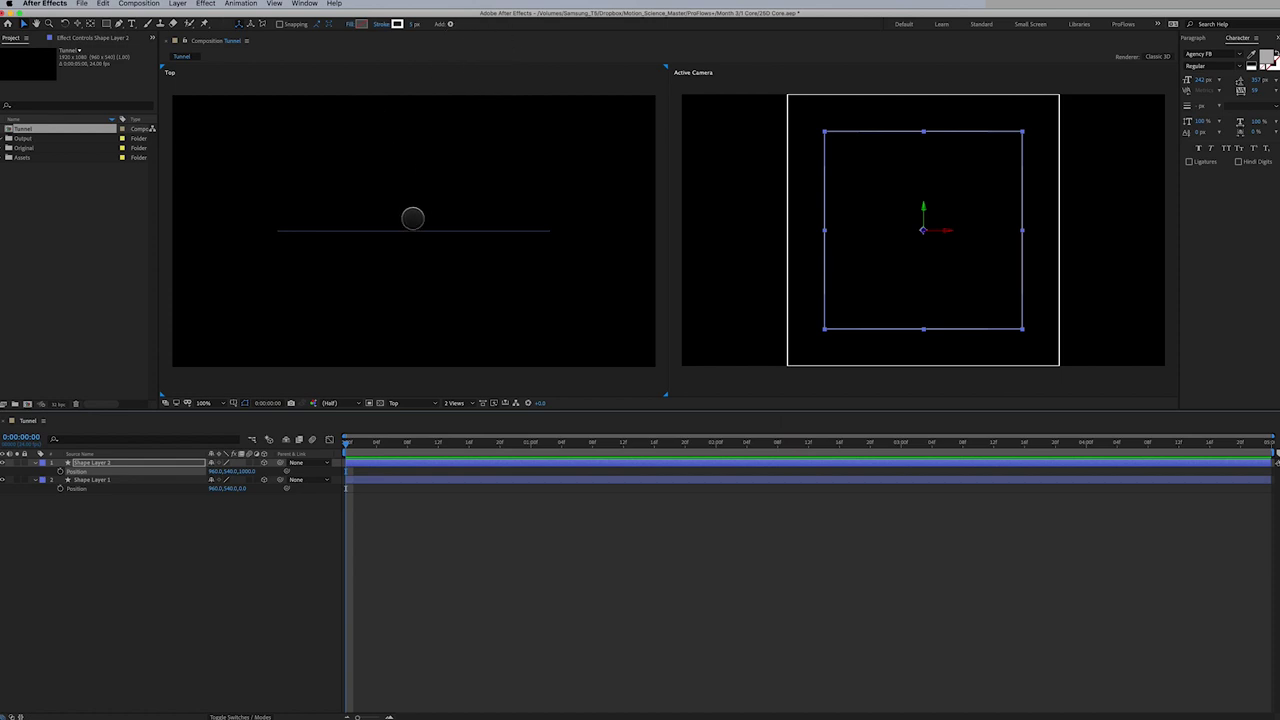
scroll(413, 218, "down", 2)
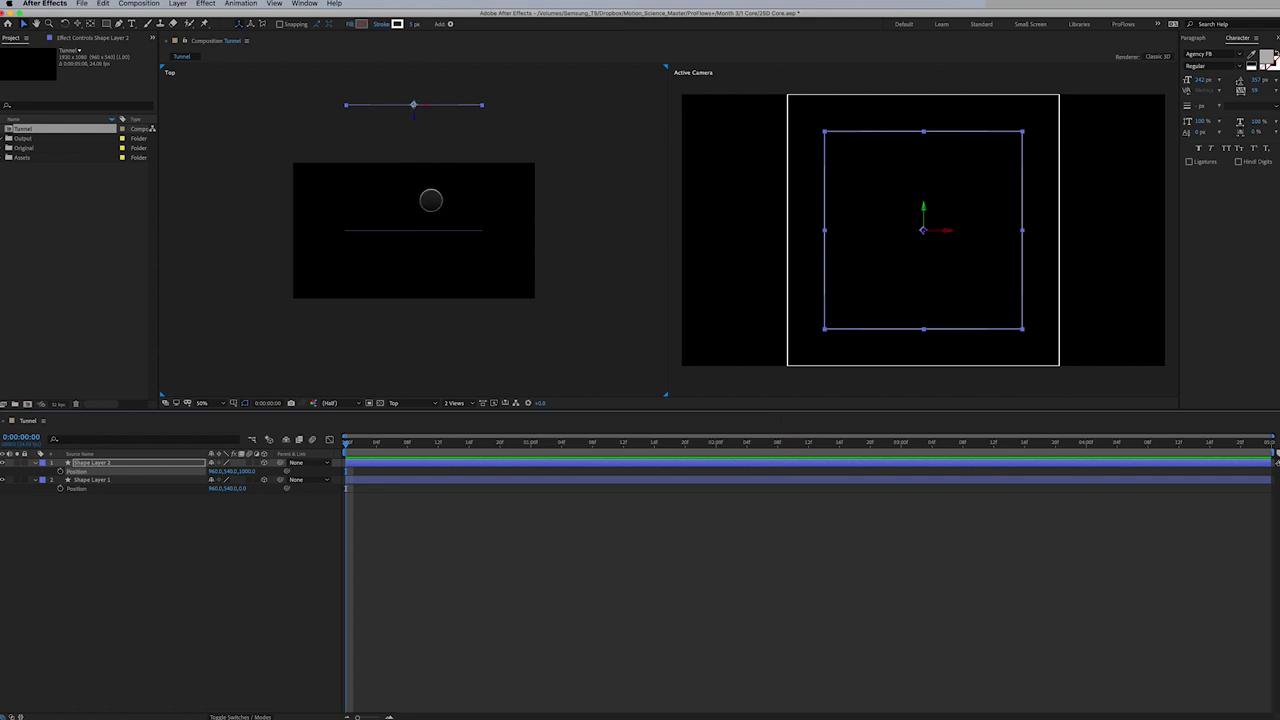
left_click_drag(437, 191, 460, 271)
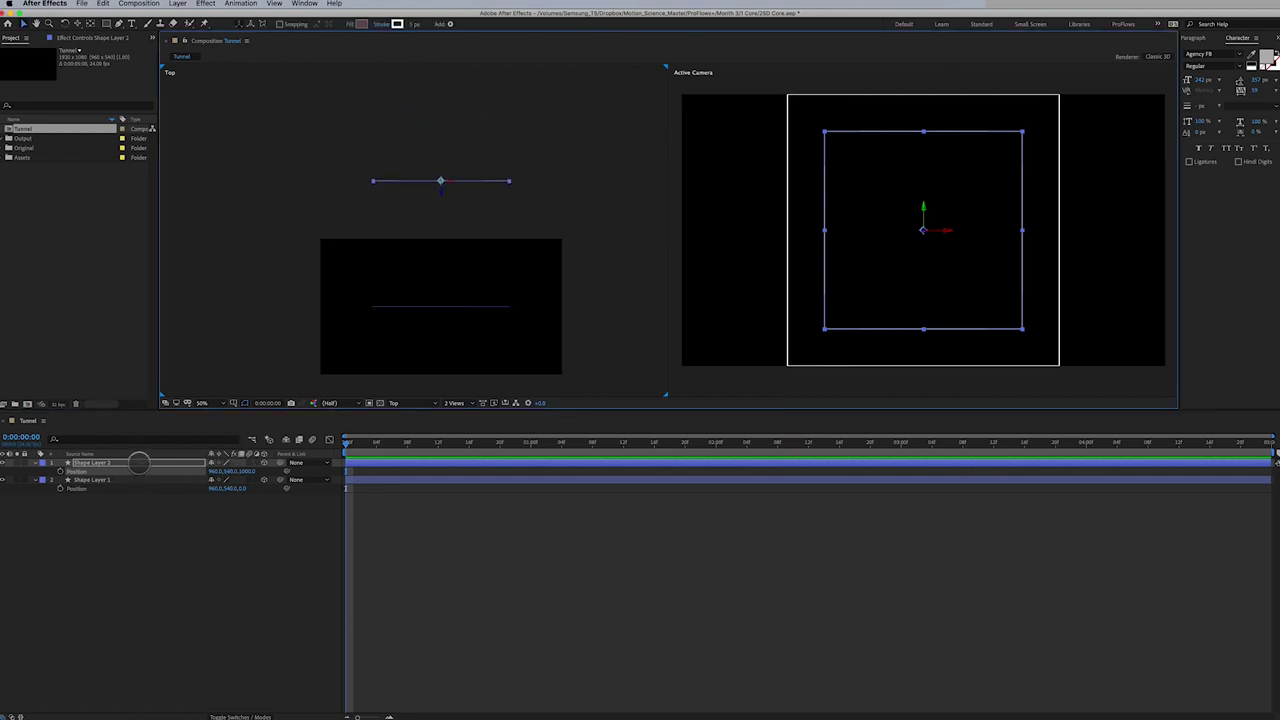
Duplicate into Shape Layers 3 and 4, setting their Z positions to 2000 and 3000
left_click(138, 463)
key("ctrl+d")
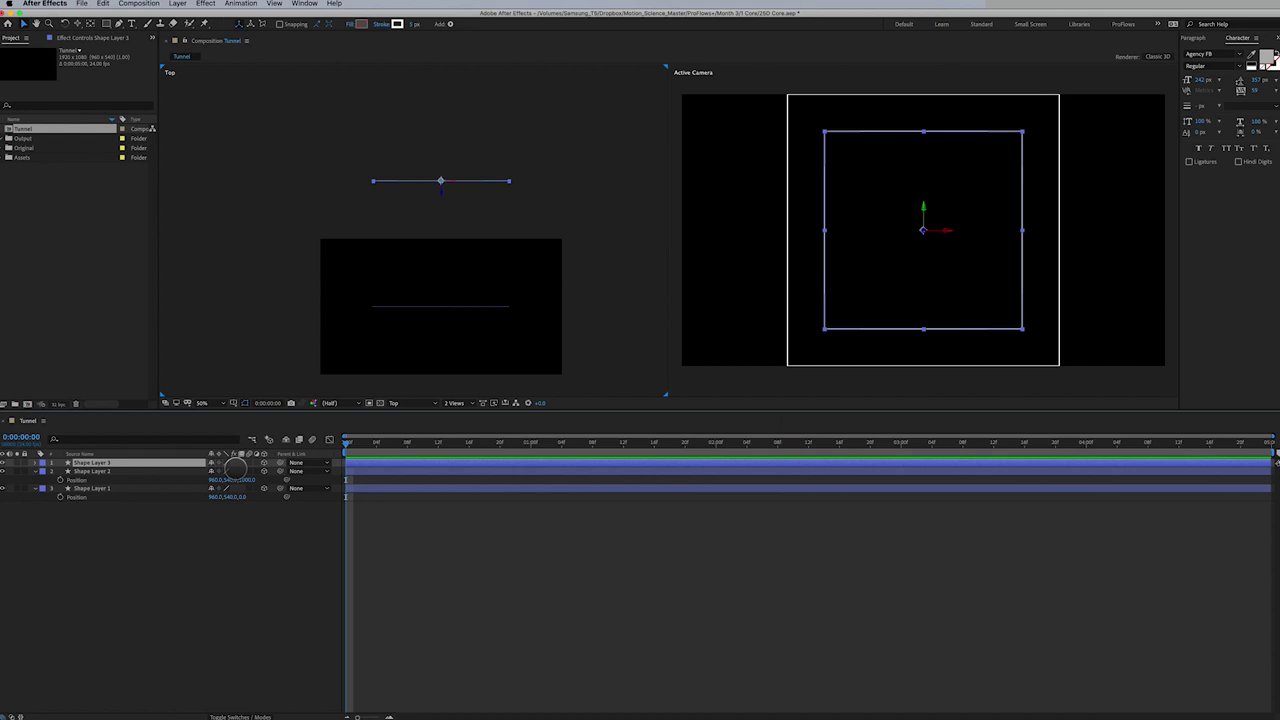
key("p")
left_click(246, 471)
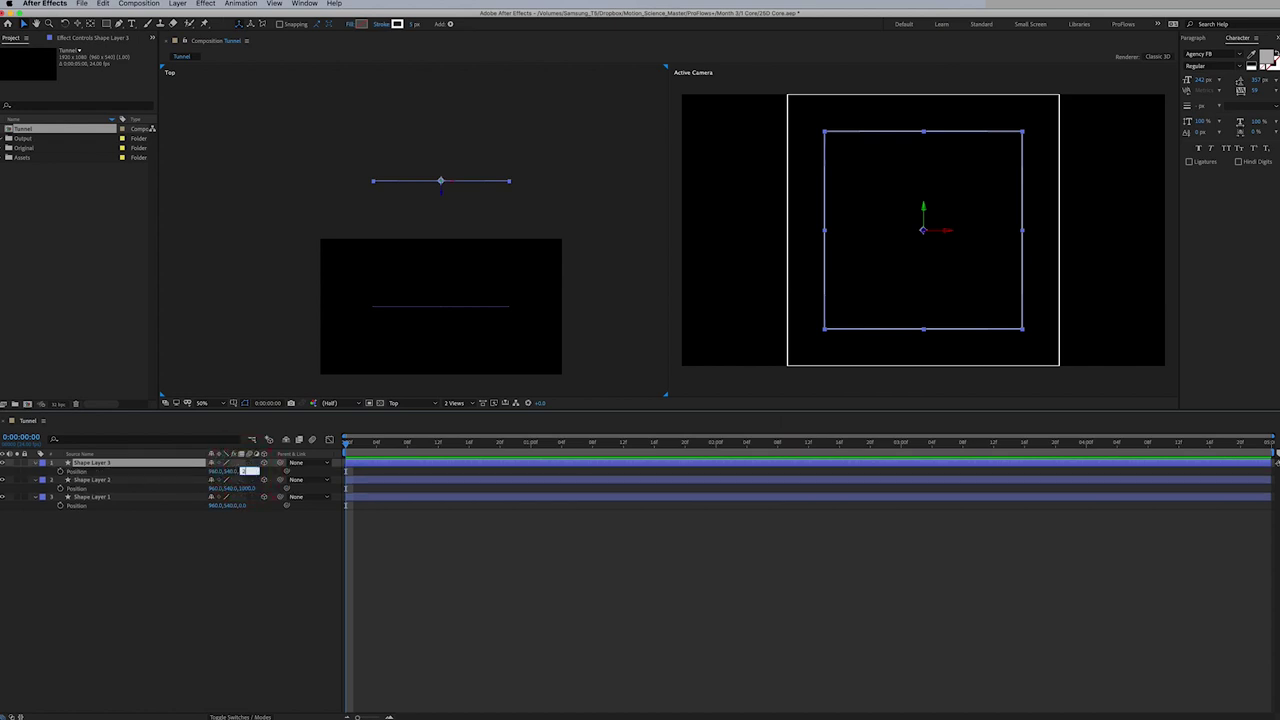
type("2000")
key("Return")
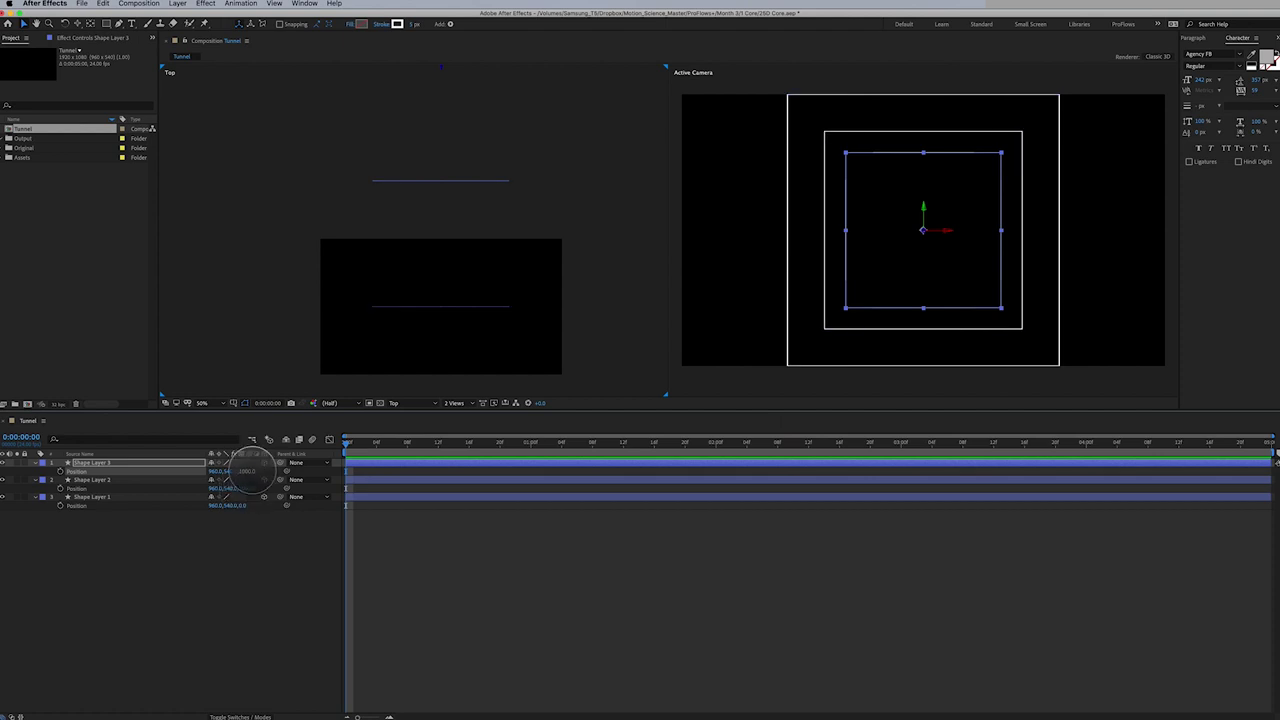
scroll(449, 245, "down", 2)
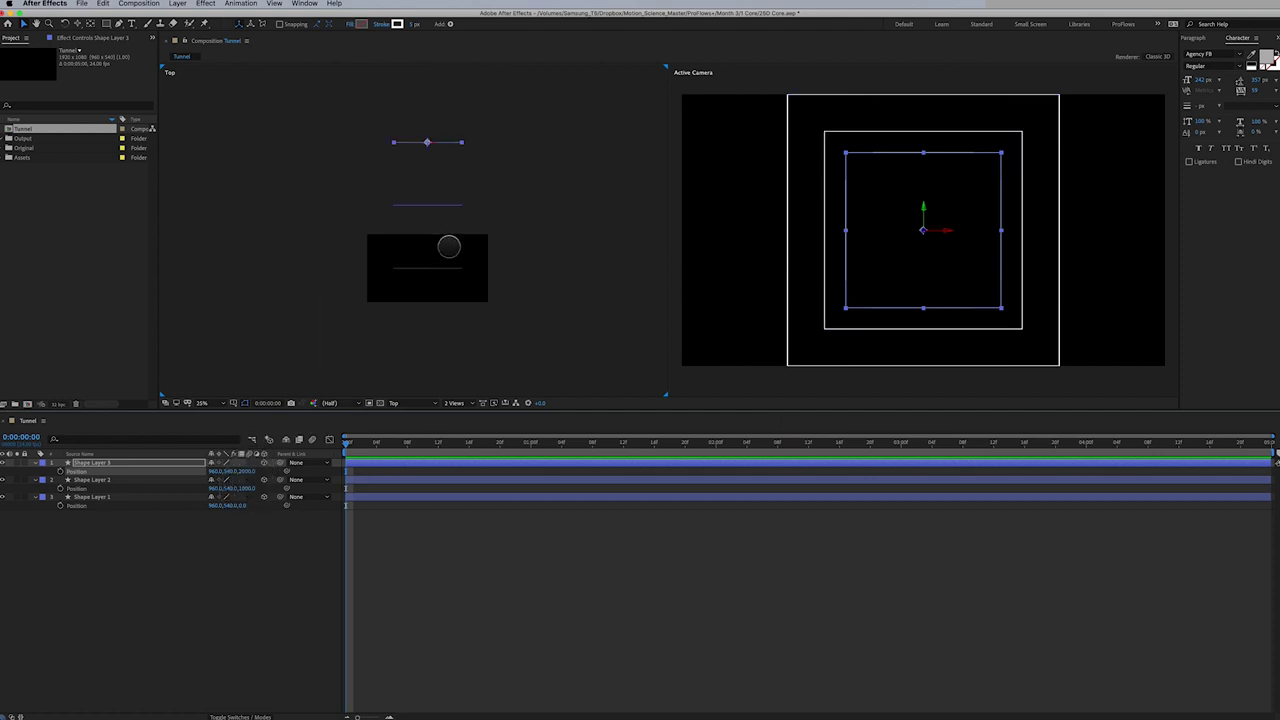
left_click(157, 463)
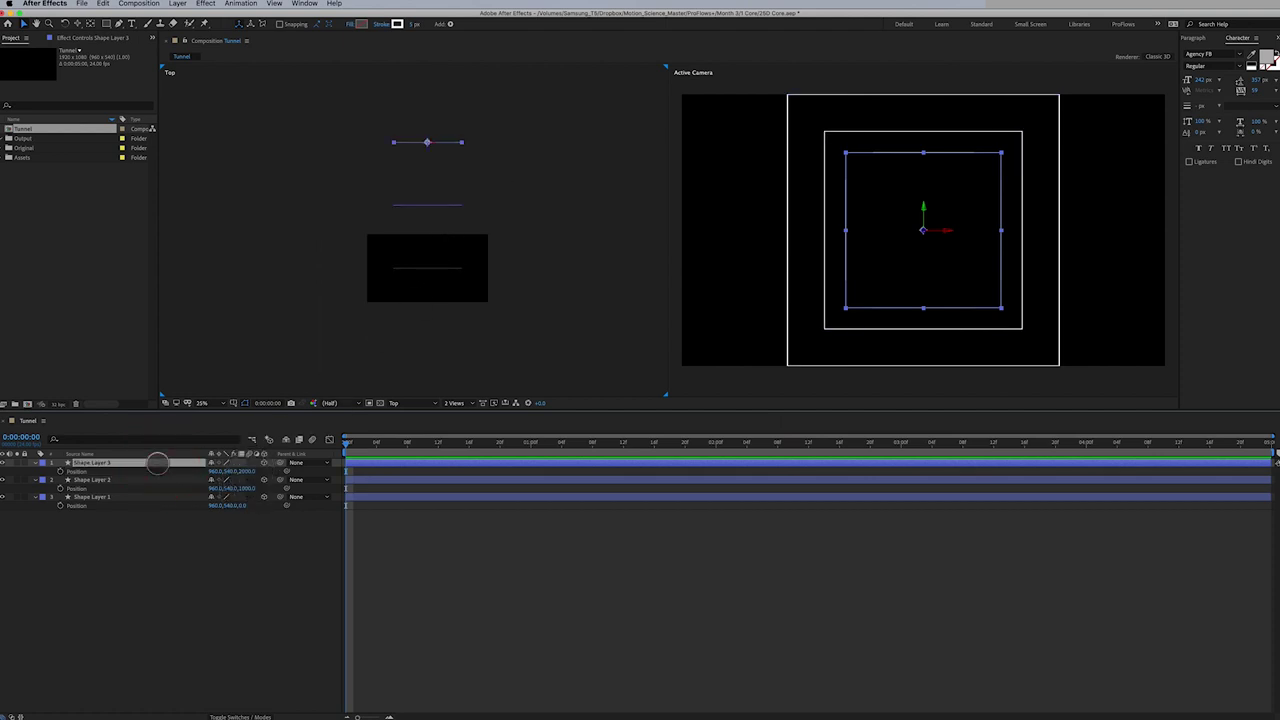
key("super+d")
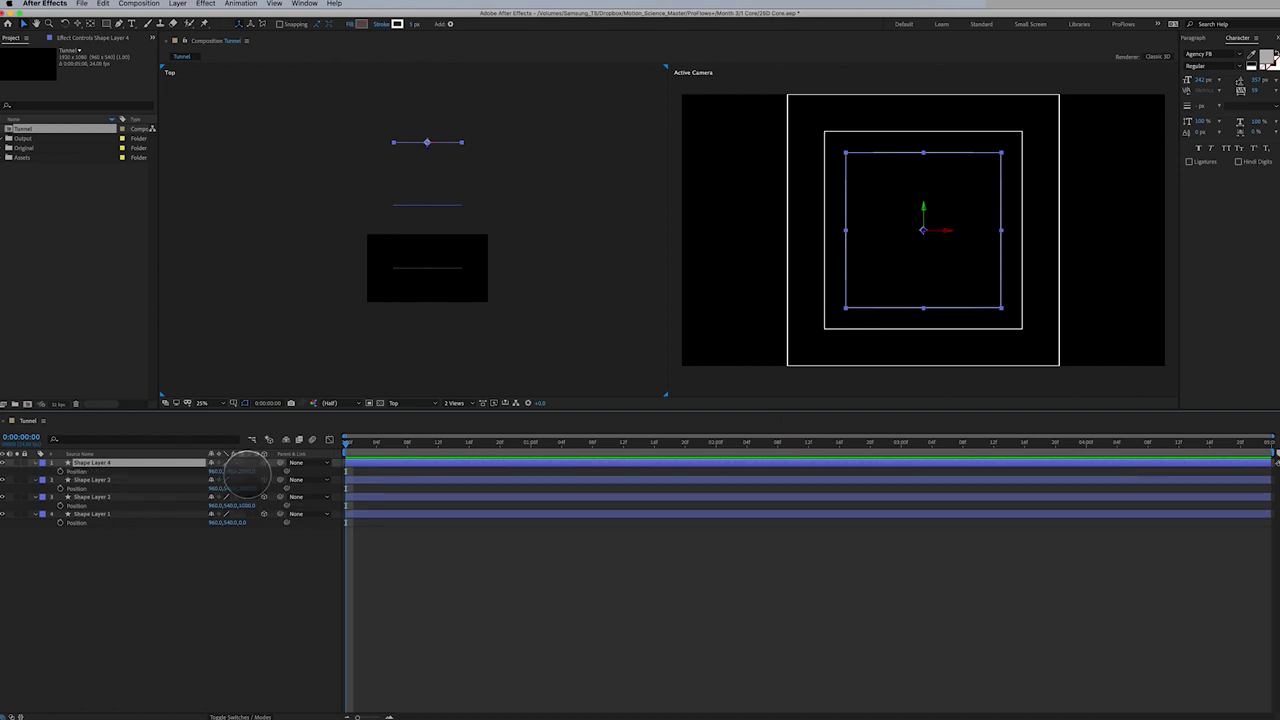
left_click(247, 470)
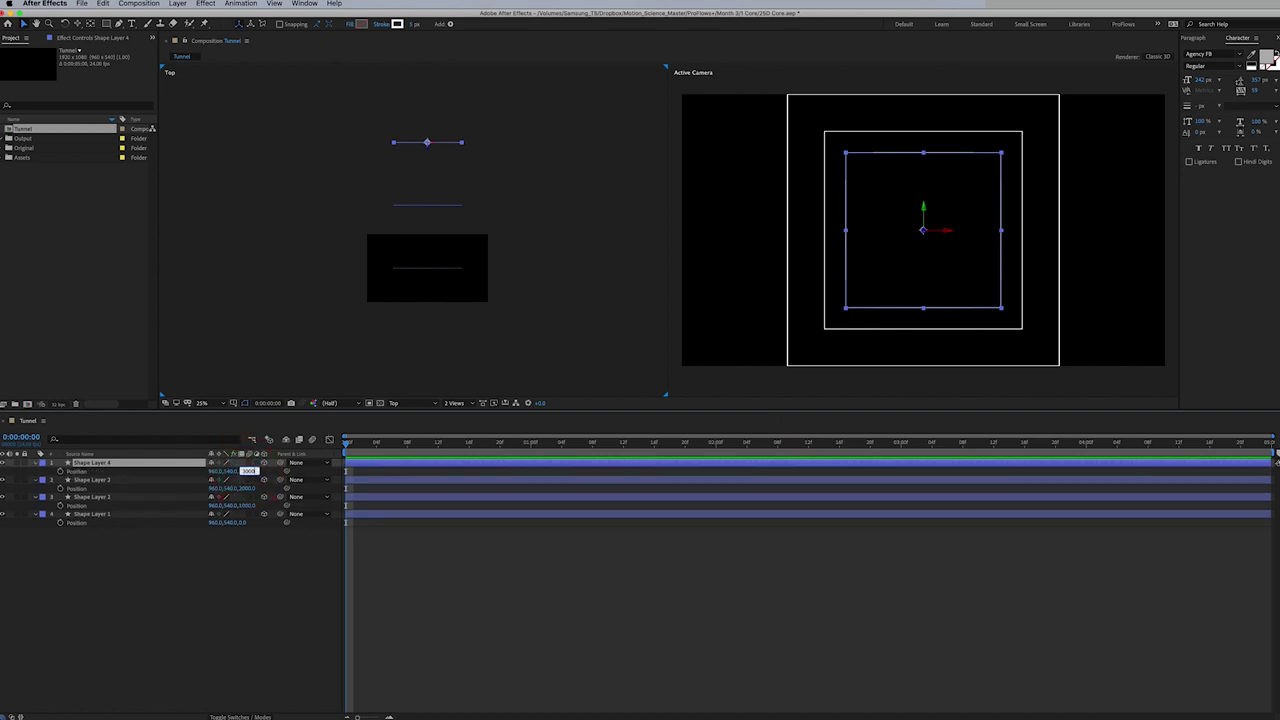
key("Return")
left_click_drag(428, 108, 422, 200)
Add Shape Layers 5 and 6 at Z 4000 and 5000
key("super+d")
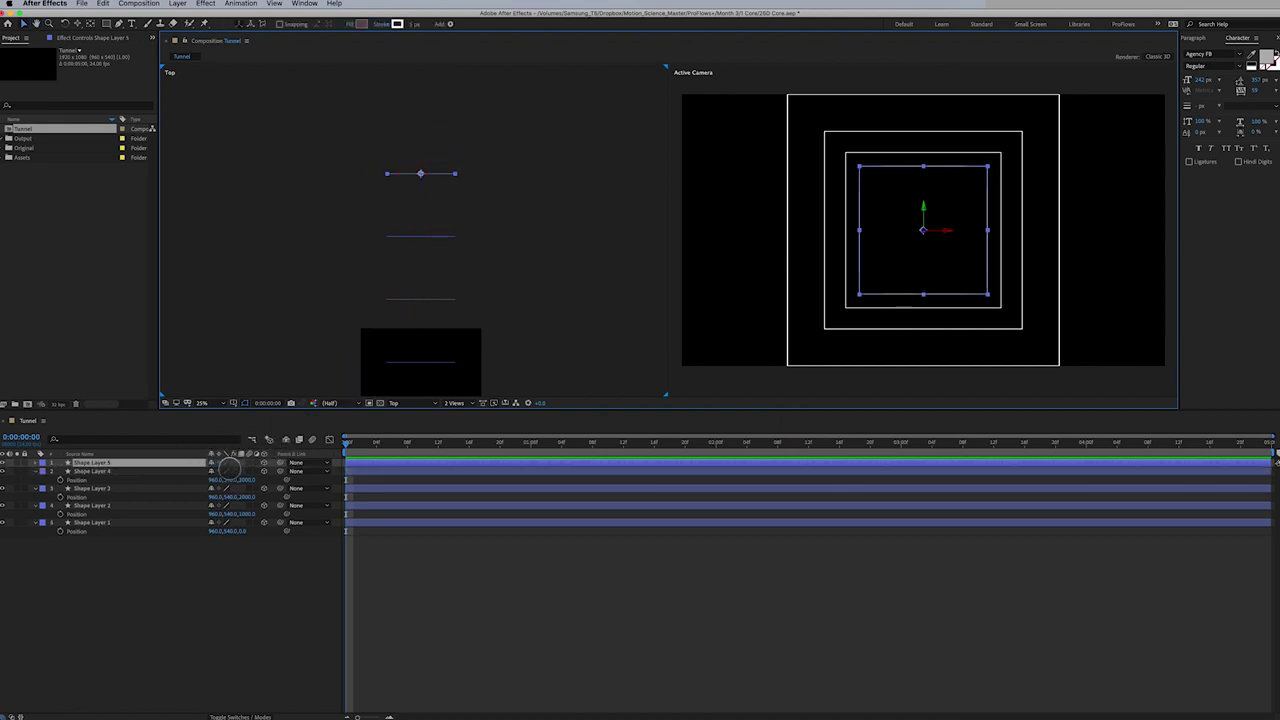
key("p")
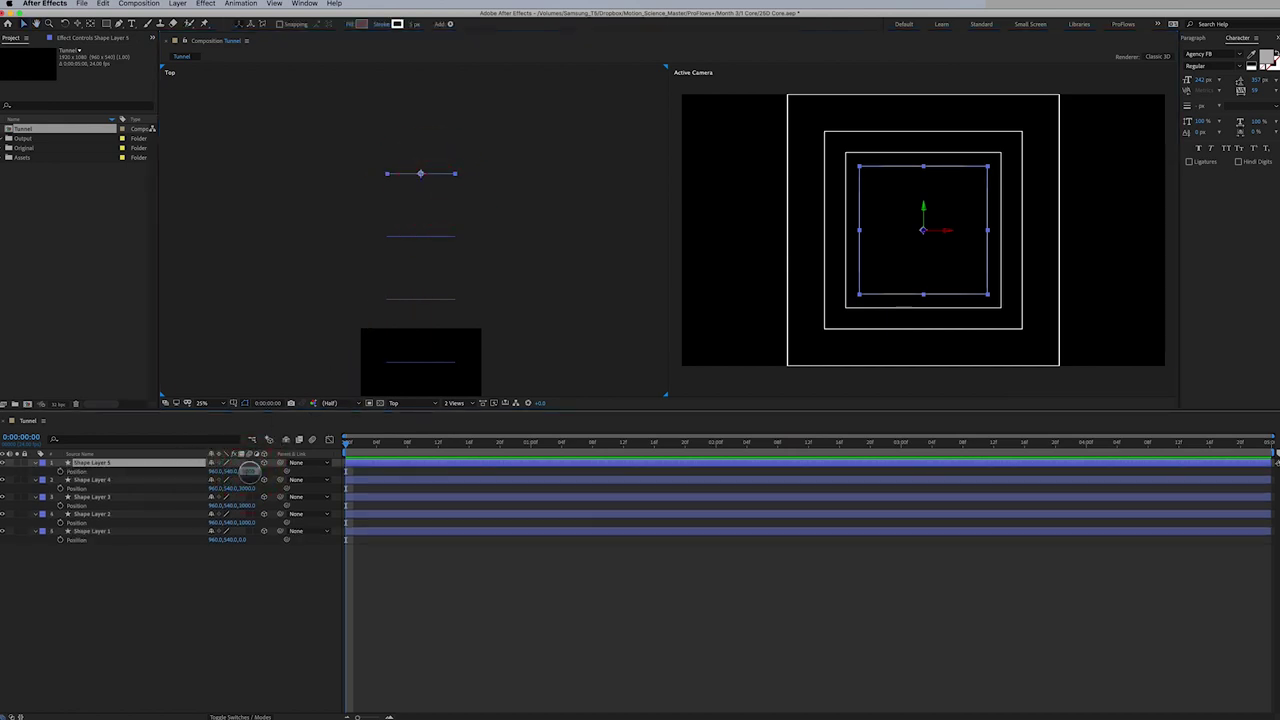
key("Return")
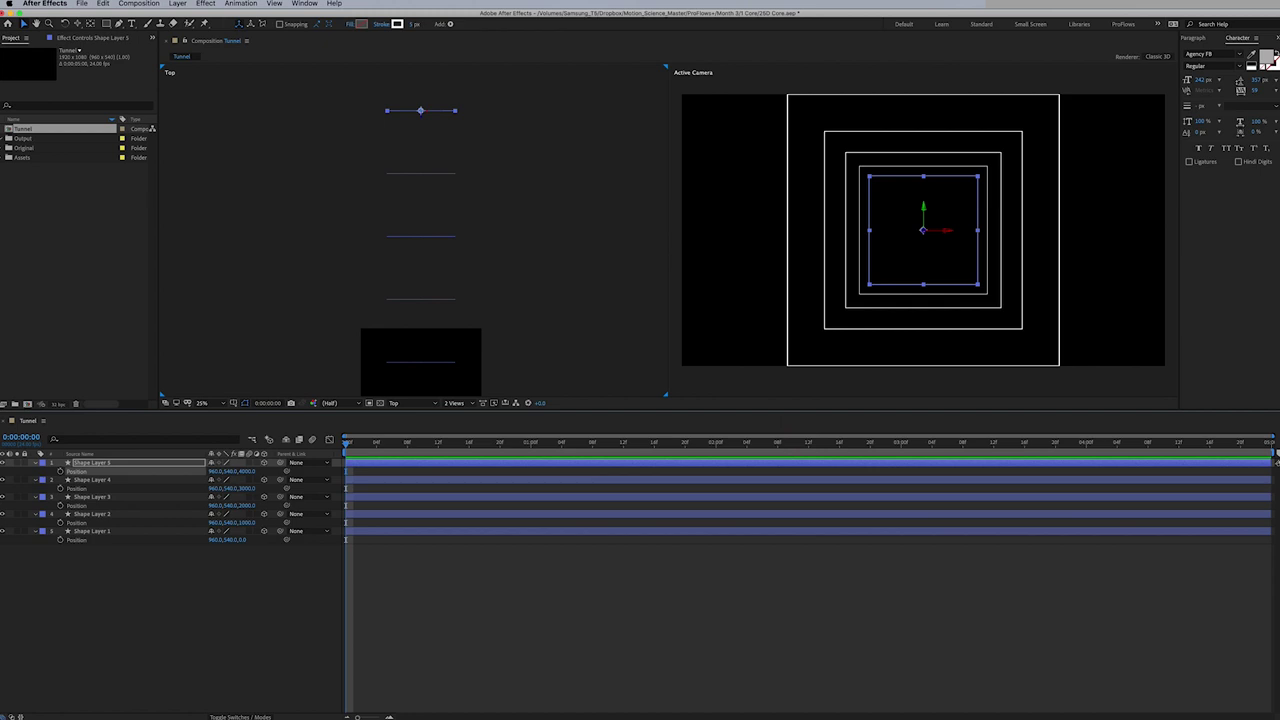
key("super+d")
left_click(250, 470)
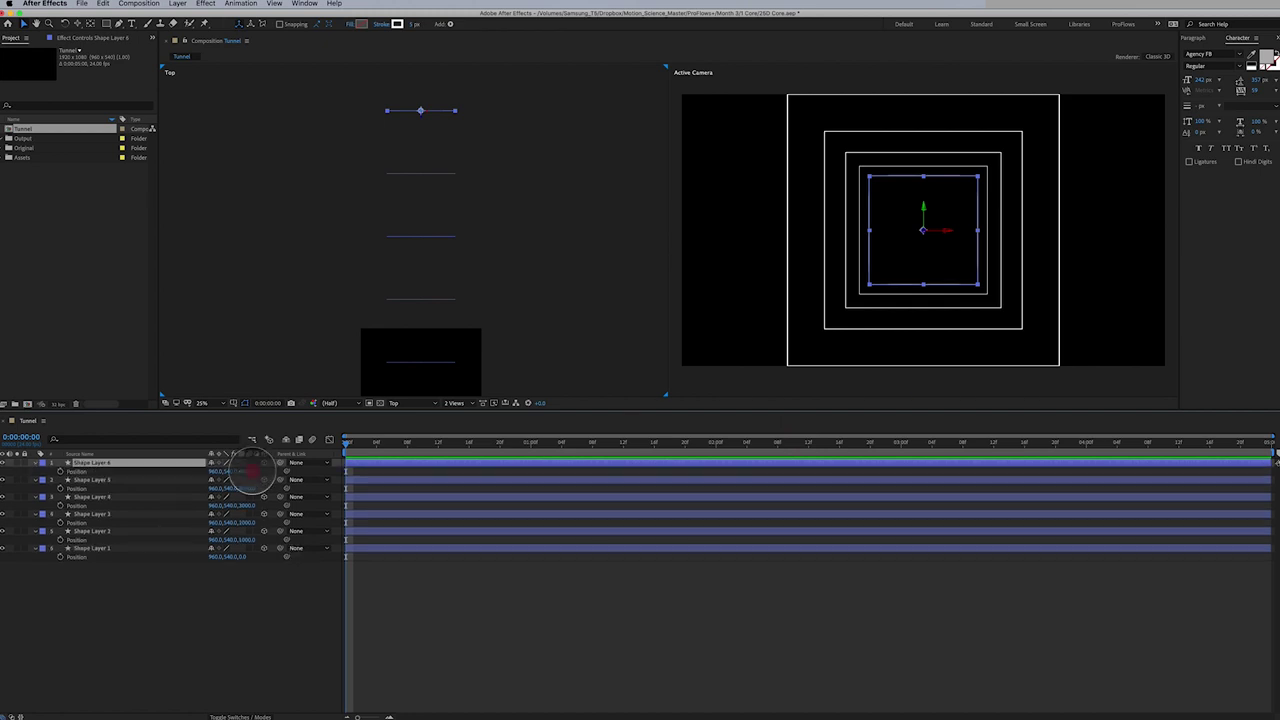
type("5000")
key("Return")
key("Return")
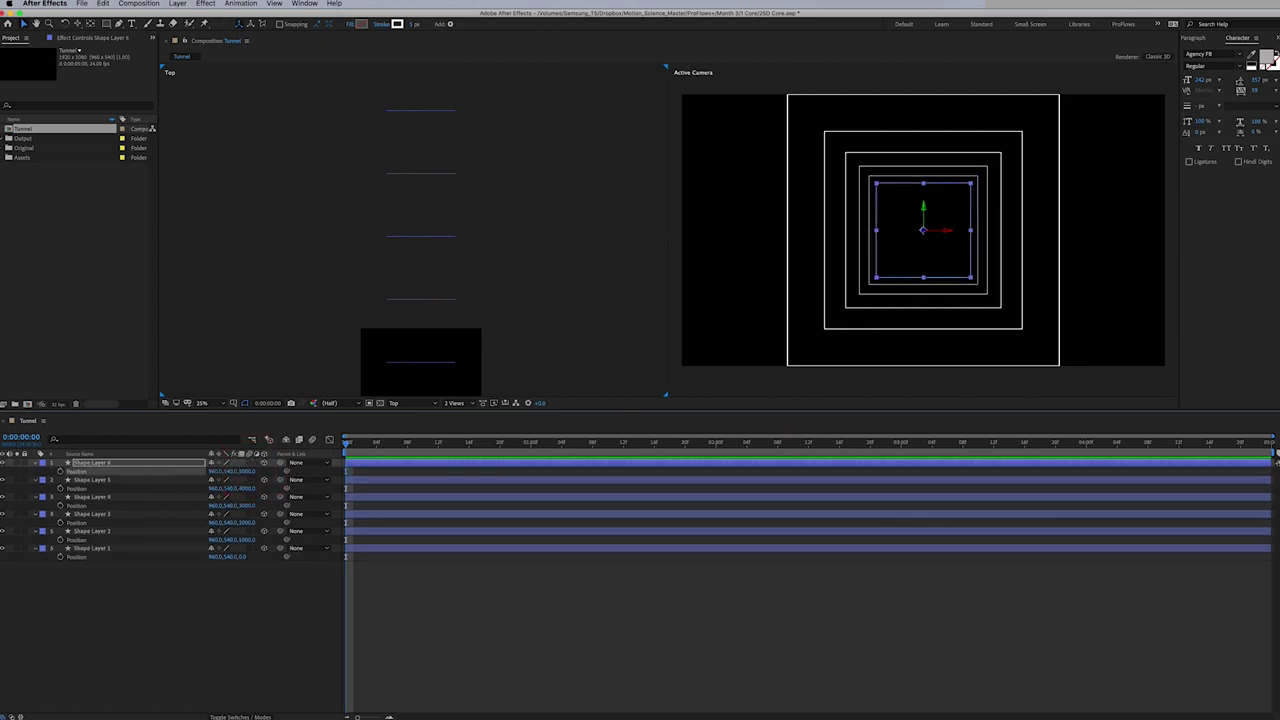
scroll(494, 214, "down", 1)
left_click(513, 252)
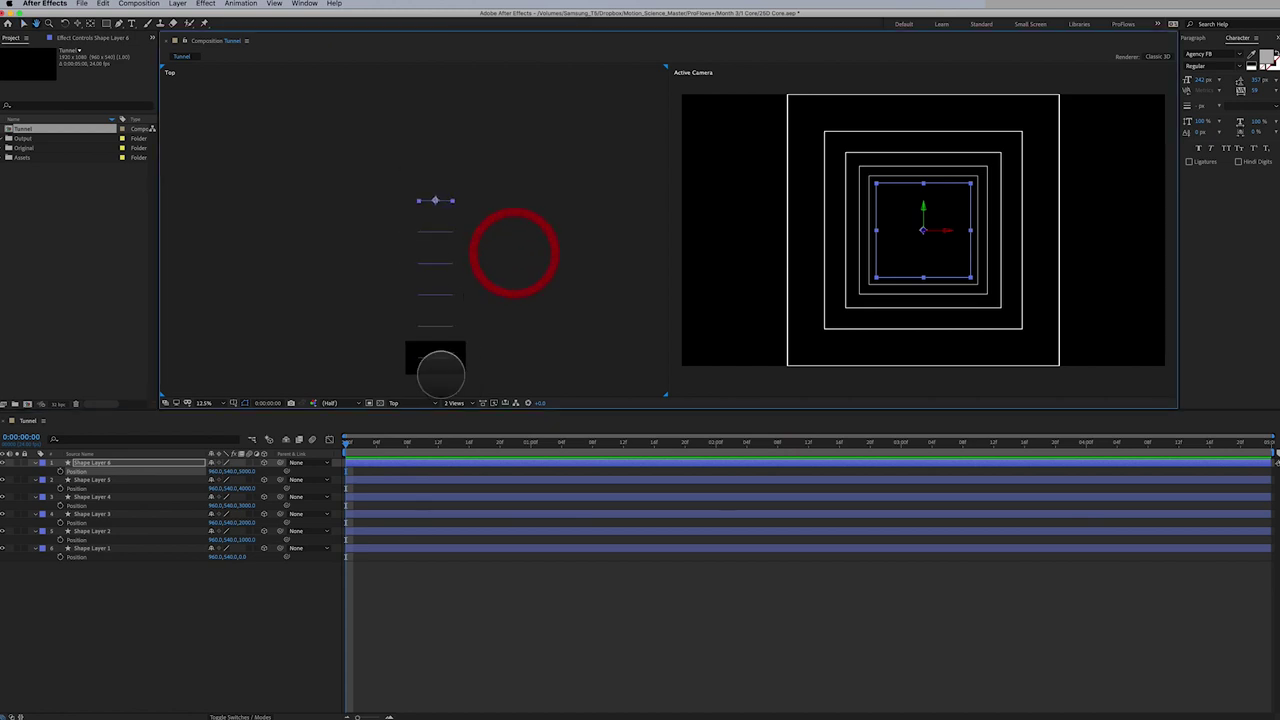
left_click_drag(487, 349, 477, 281)
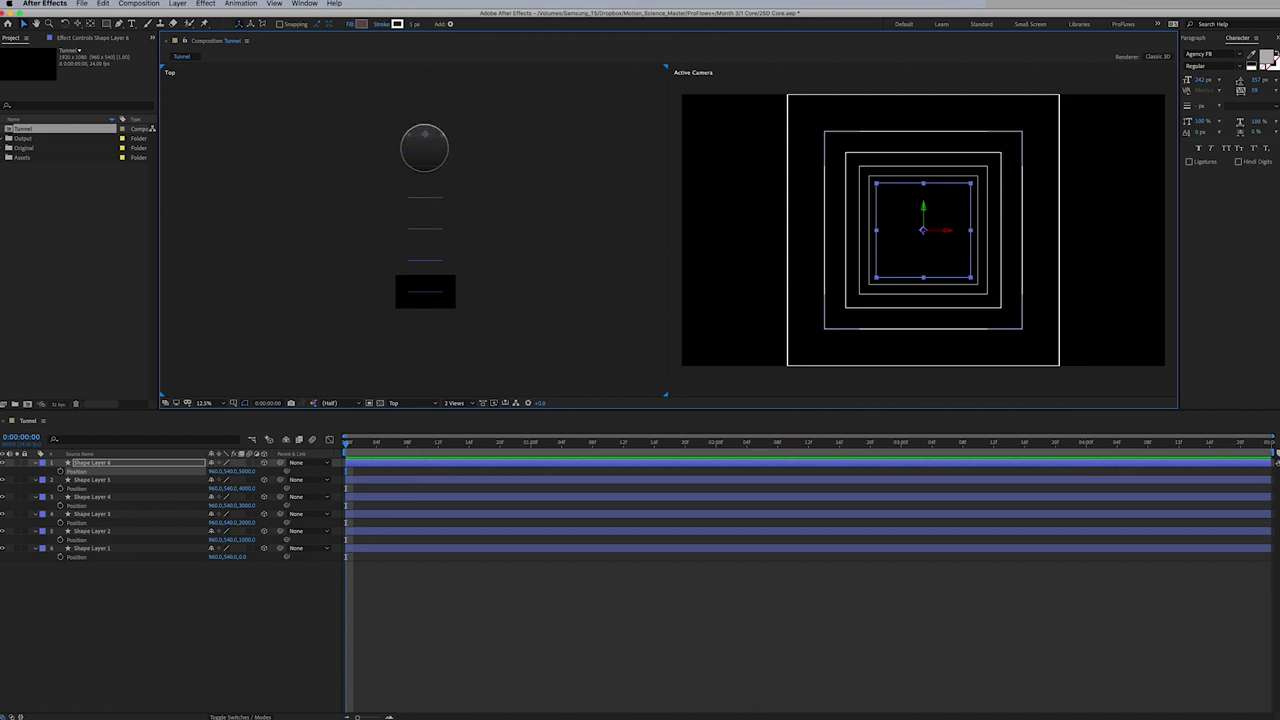
Add Shape Layers 7 and 8 at Z 6000 and 7000
left_click(185, 463)
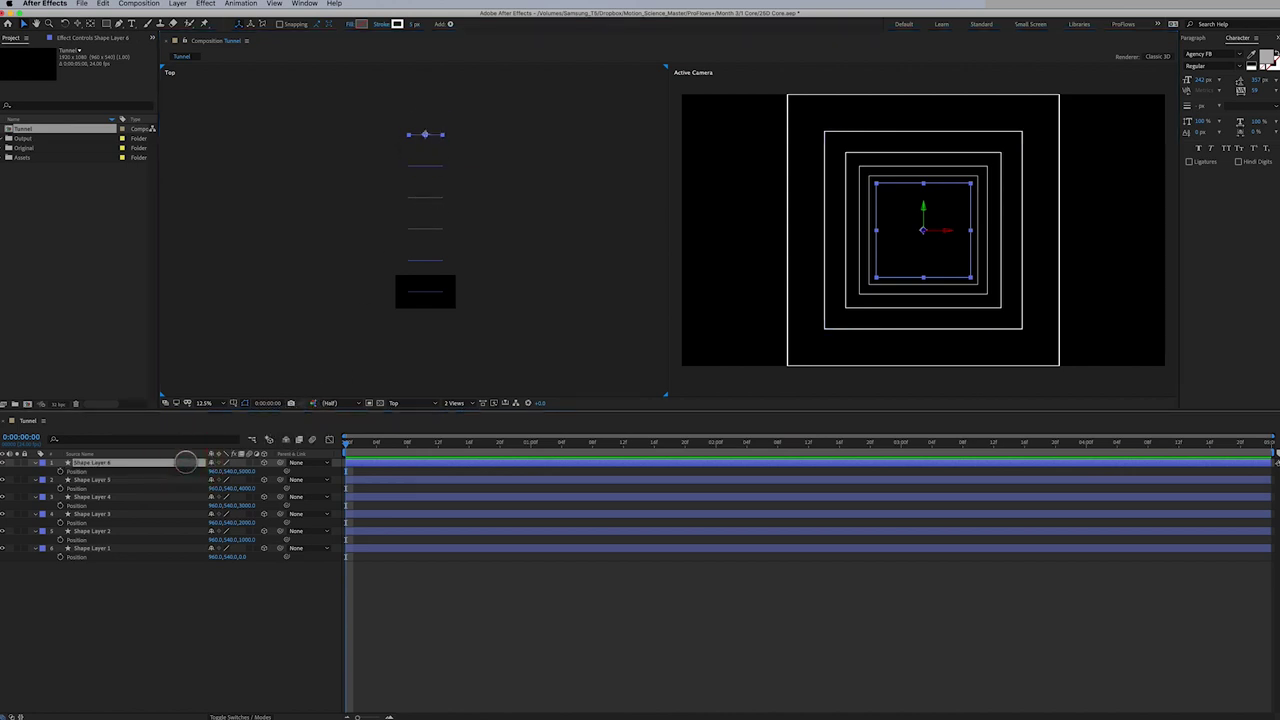
key("super+d")
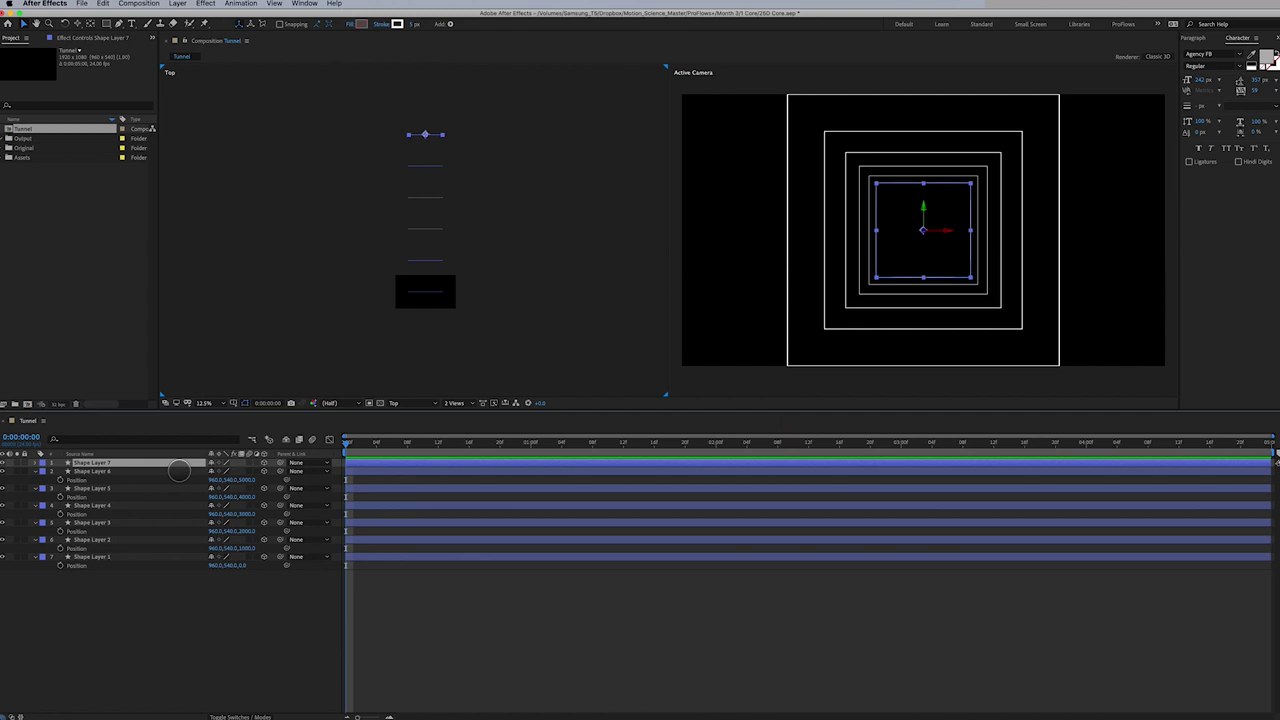
key("p")
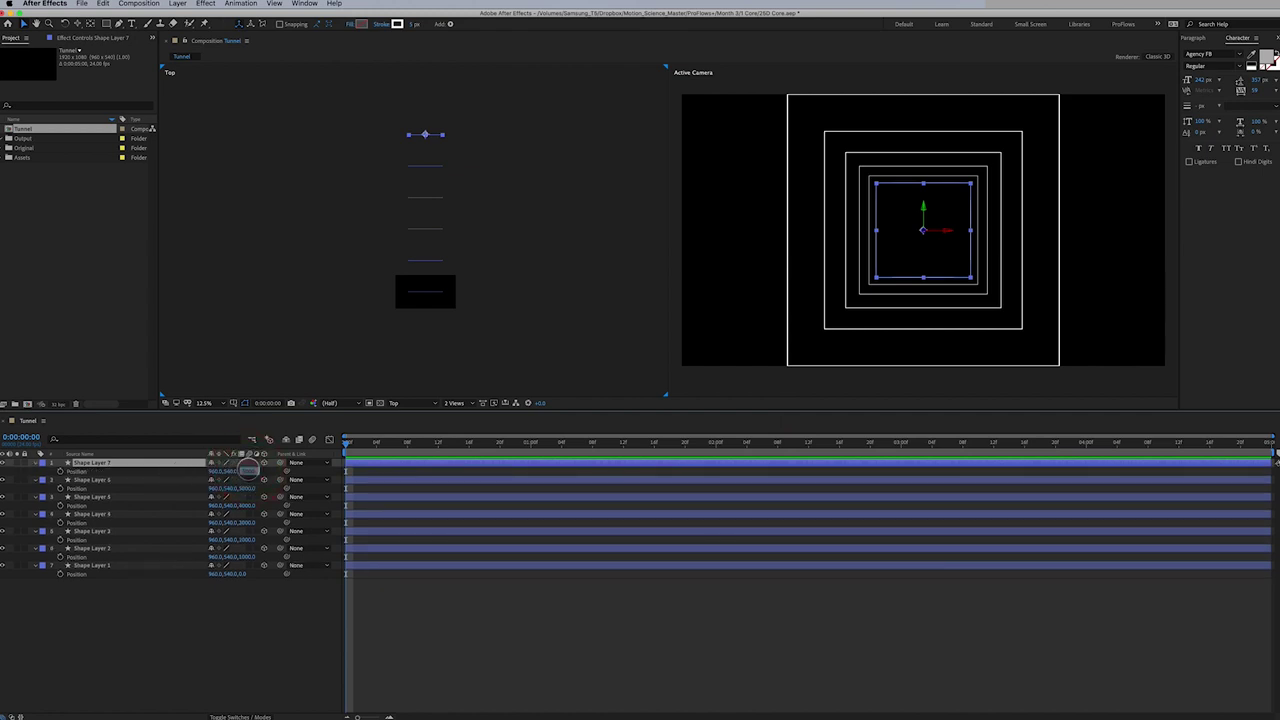
type("6000")
key("Return")
left_click(243, 467)
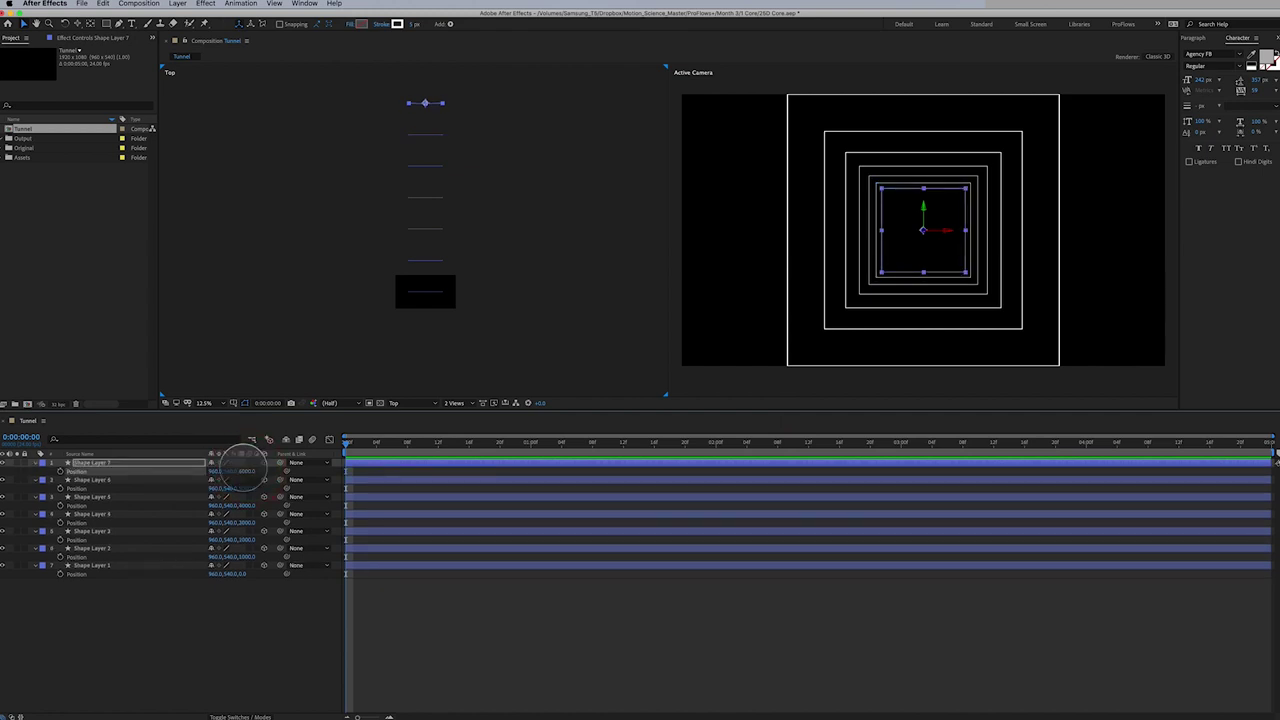
key("super+d")
key("p")
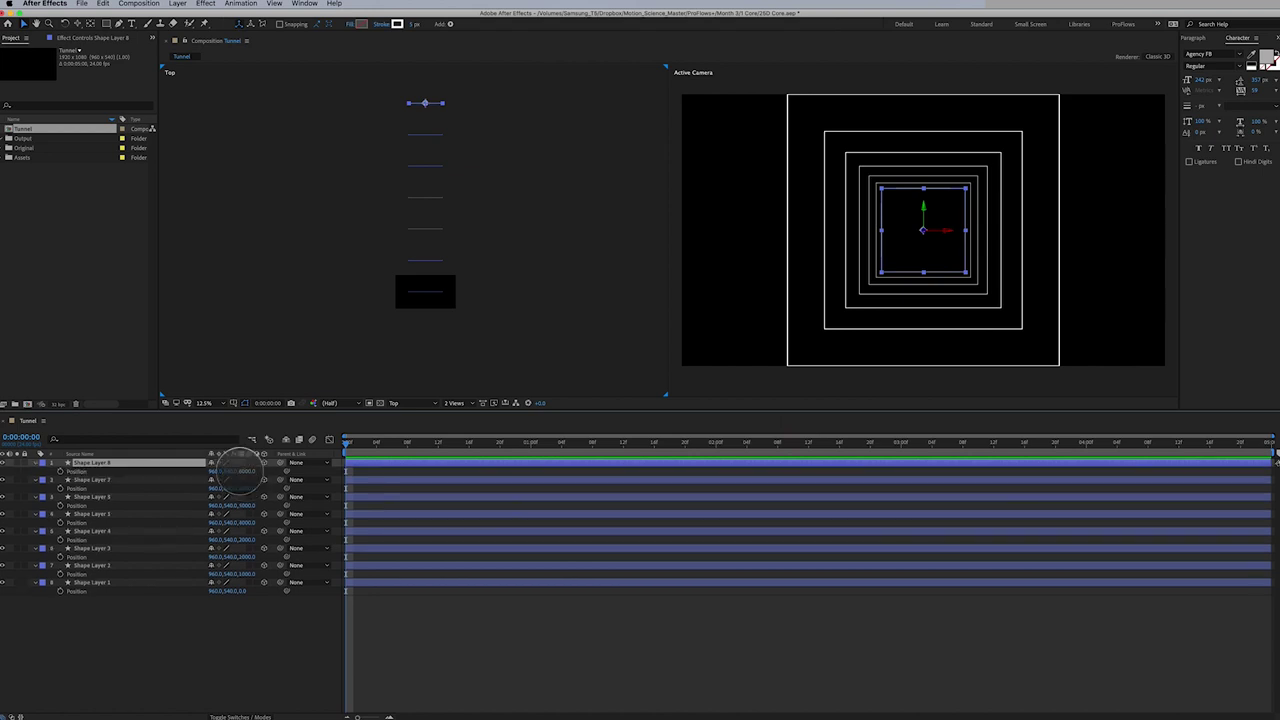
left_click(246, 471)
type("7000")
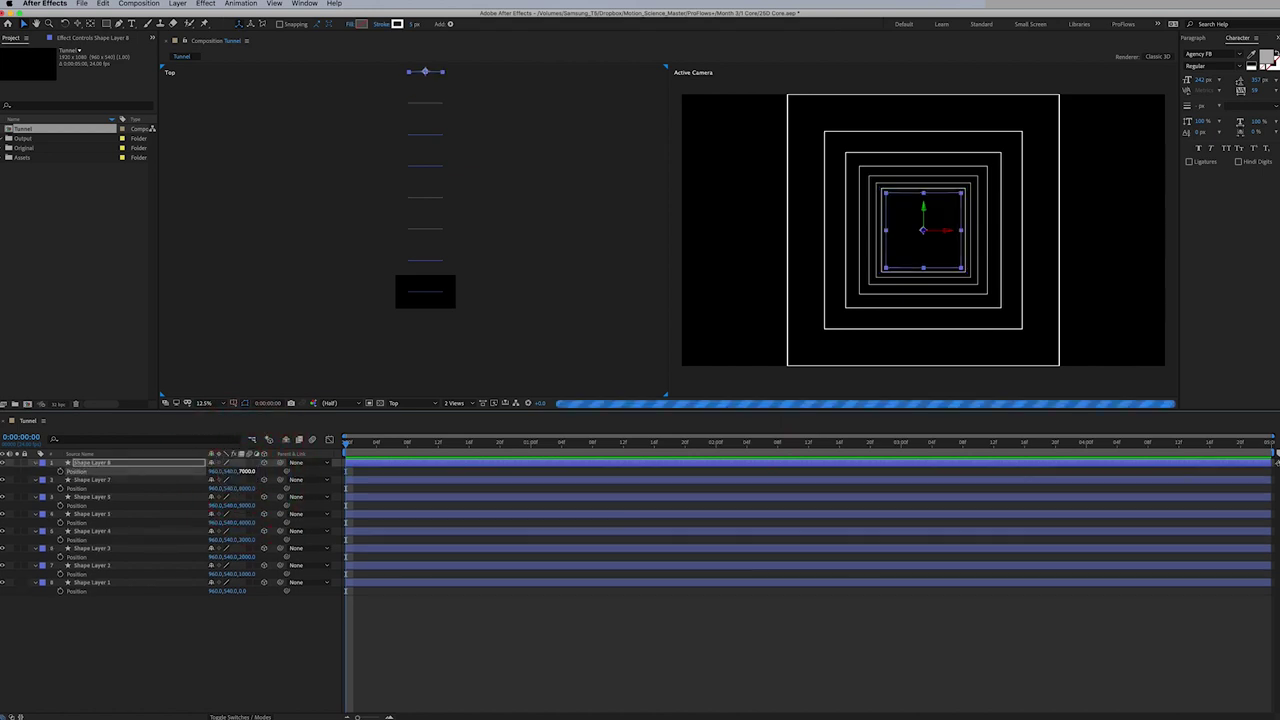
key("Return")
Add Shape Layers 9 and 10 at Z 8000 and 9000
key("super+d")
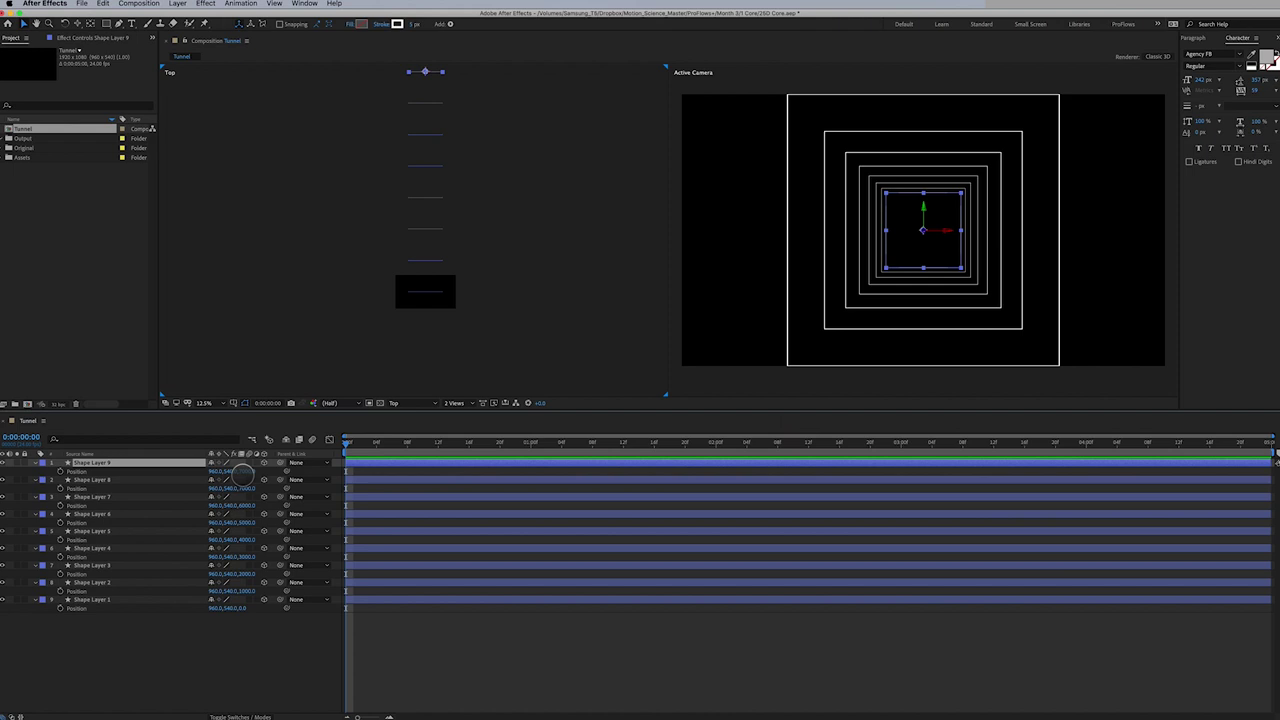
left_click(247, 471)
type("8000")
key("Return")
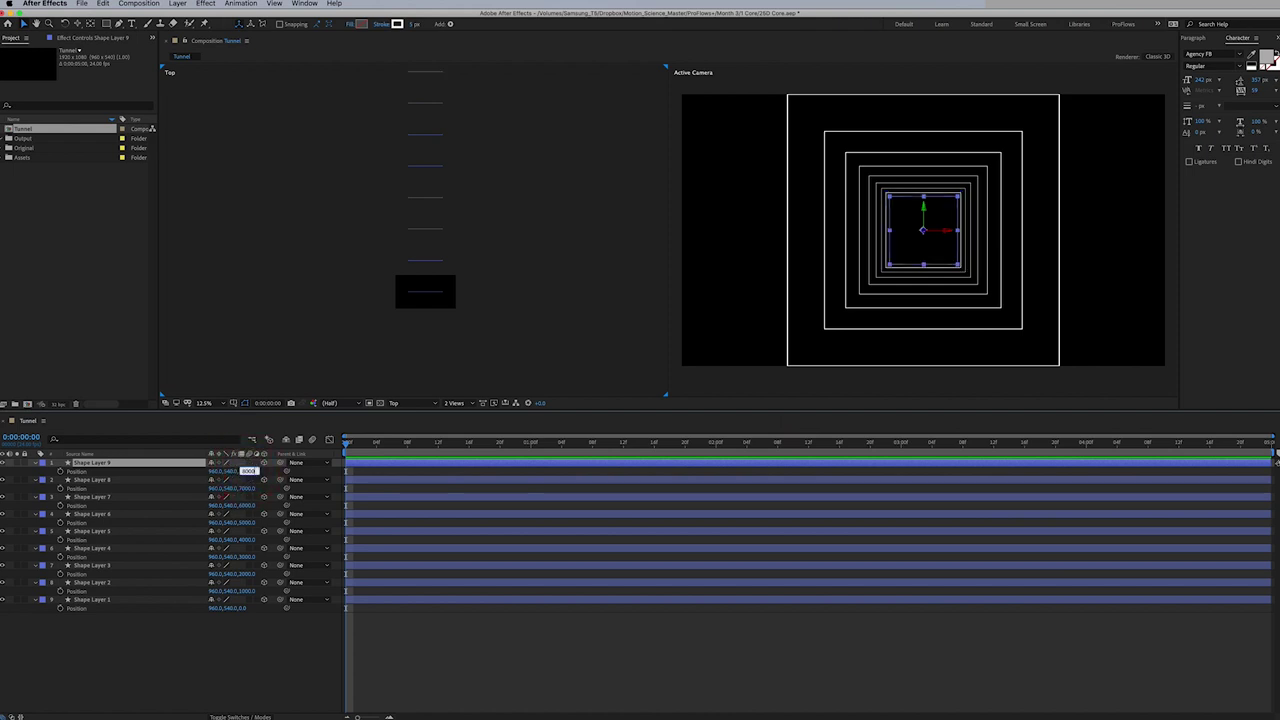
key("Return")
key("super+d")
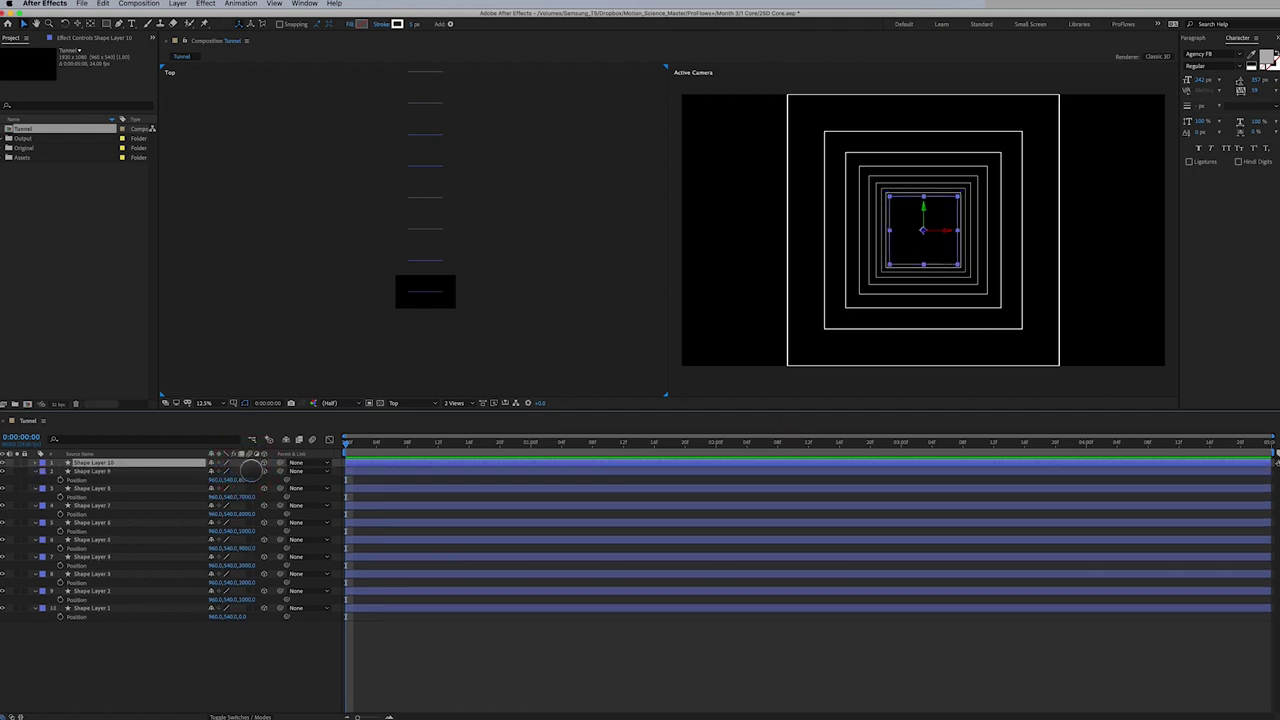
left_click(247, 471)
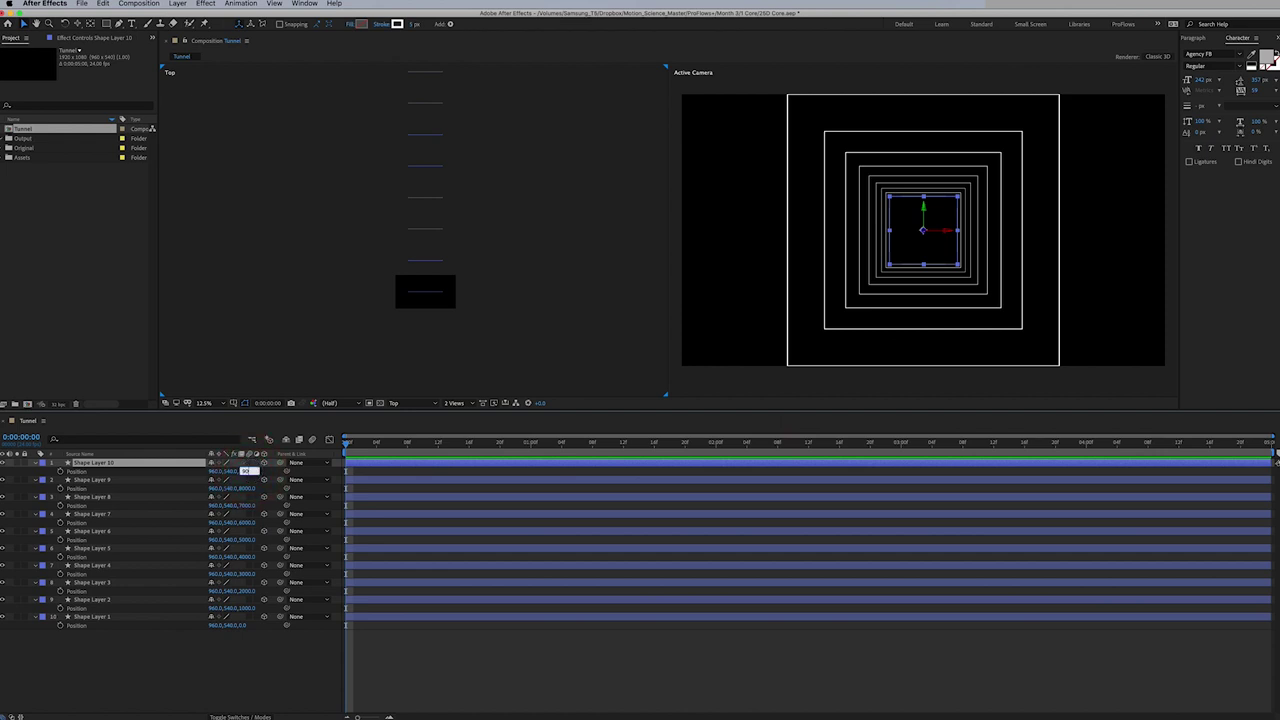
key("Return")
key("Return")
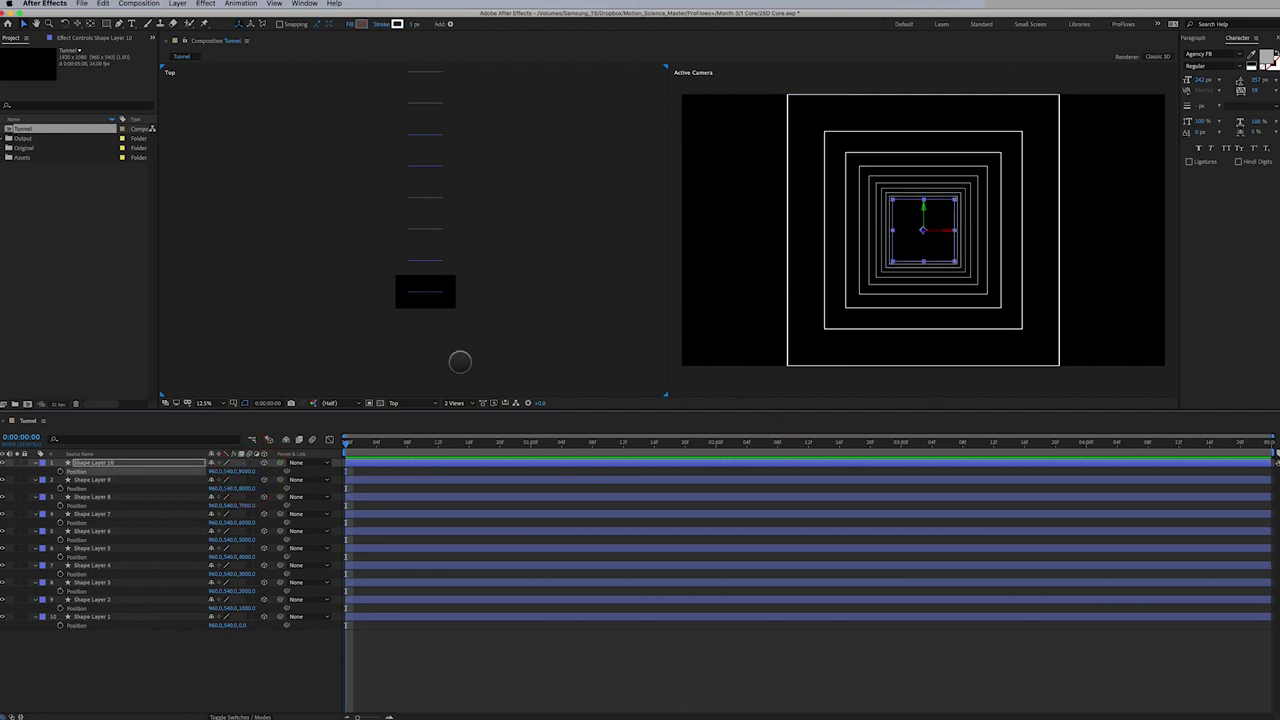
Duplicate Shape Layer 10 into Shape Layer 11 at Z 10000
key("ctrl+d")
key("p")
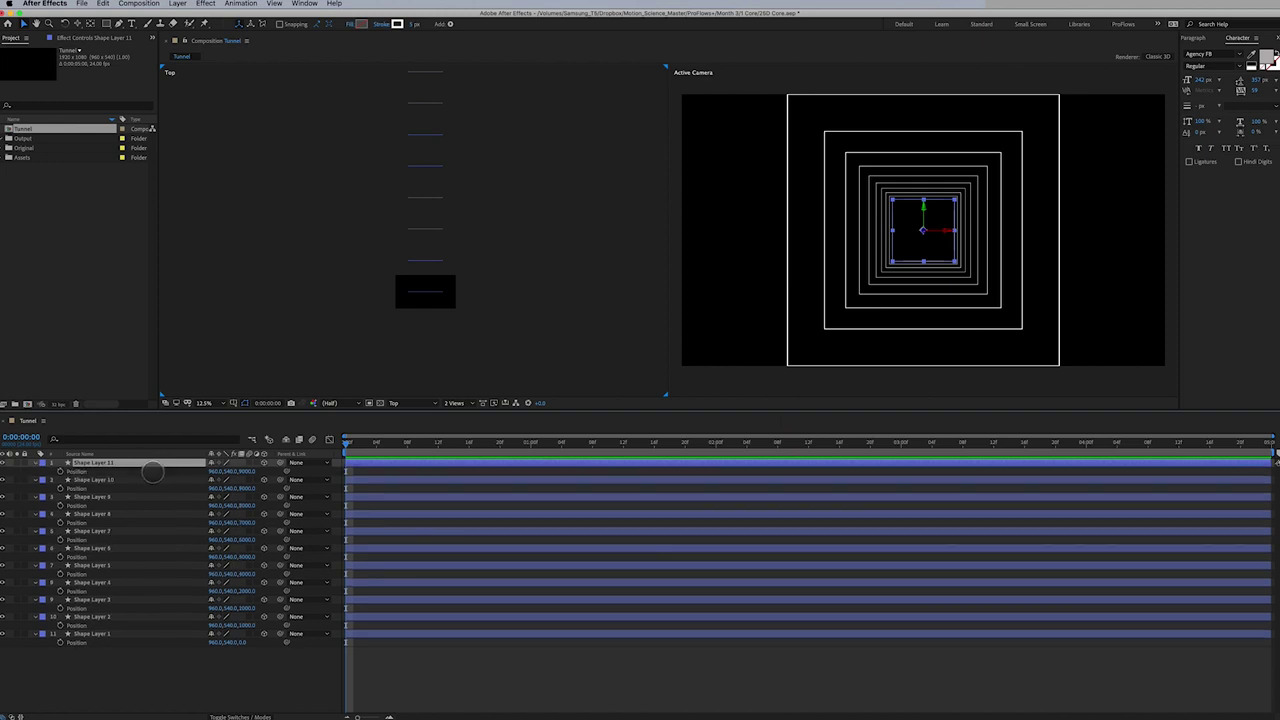
left_click(246, 470)
type("10000")
key("Return")
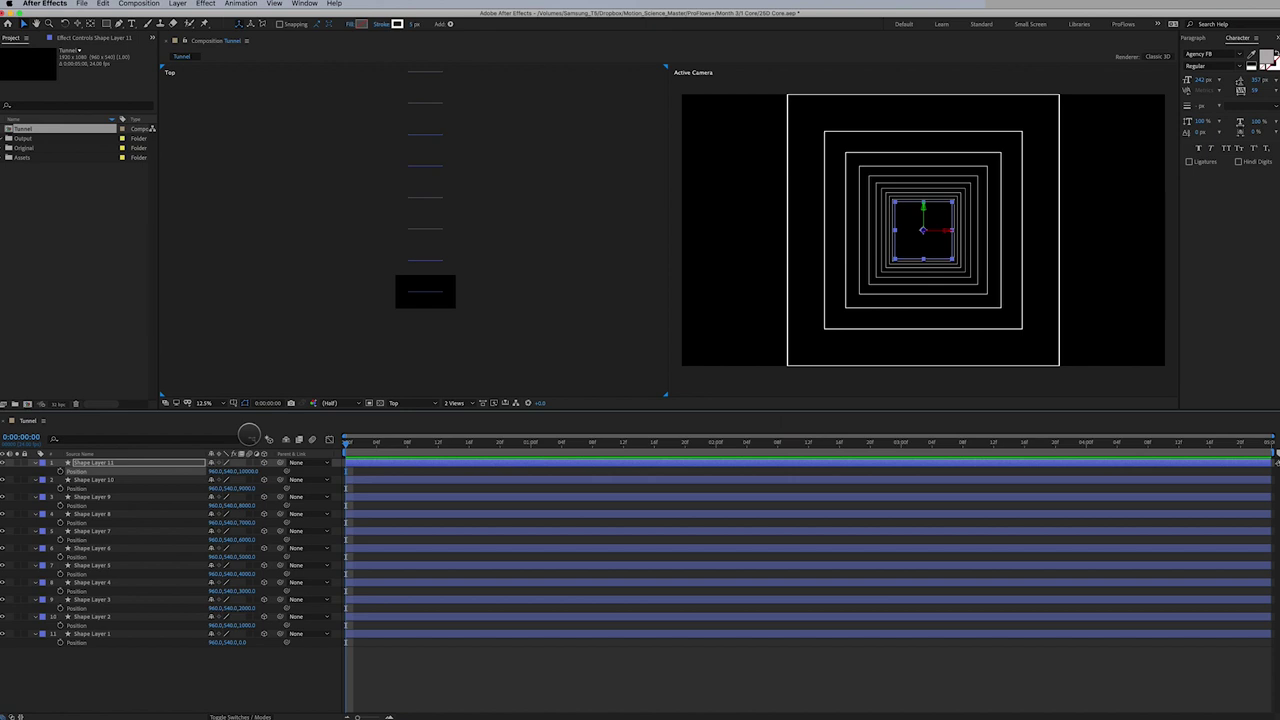
left_click_drag(443, 251, 465, 300)
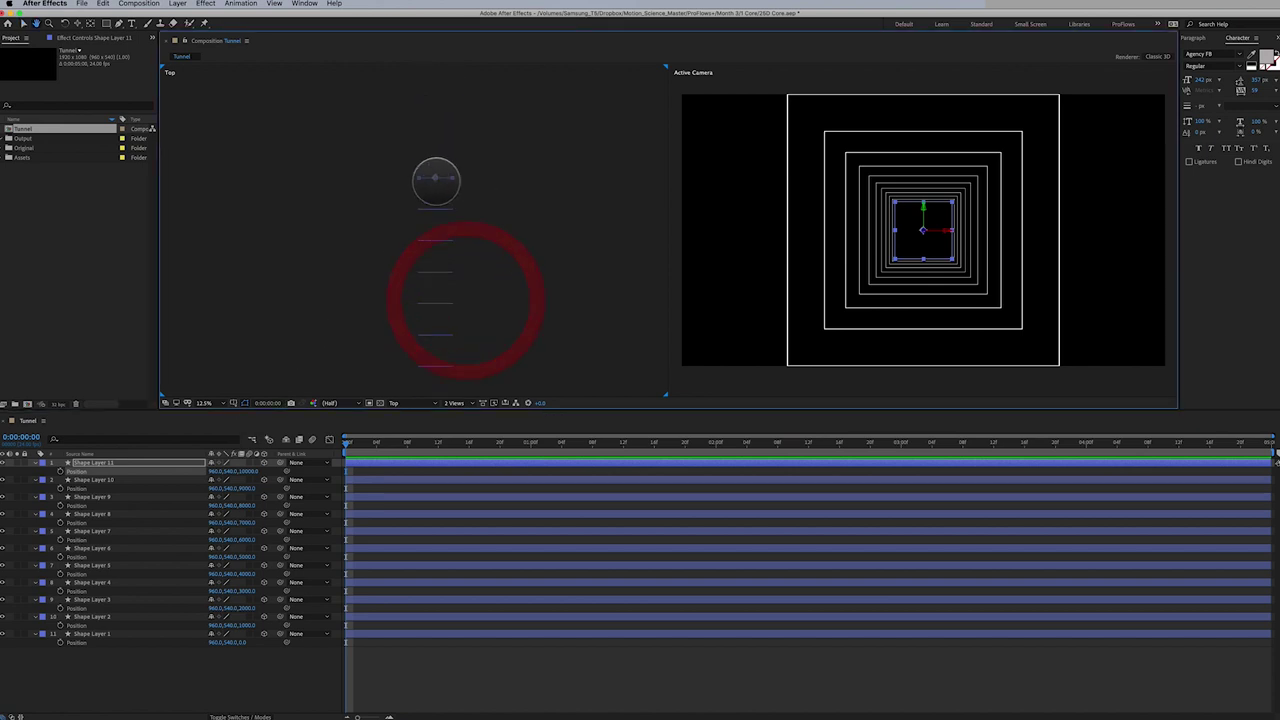
left_click_drag(437, 178, 436, 370)
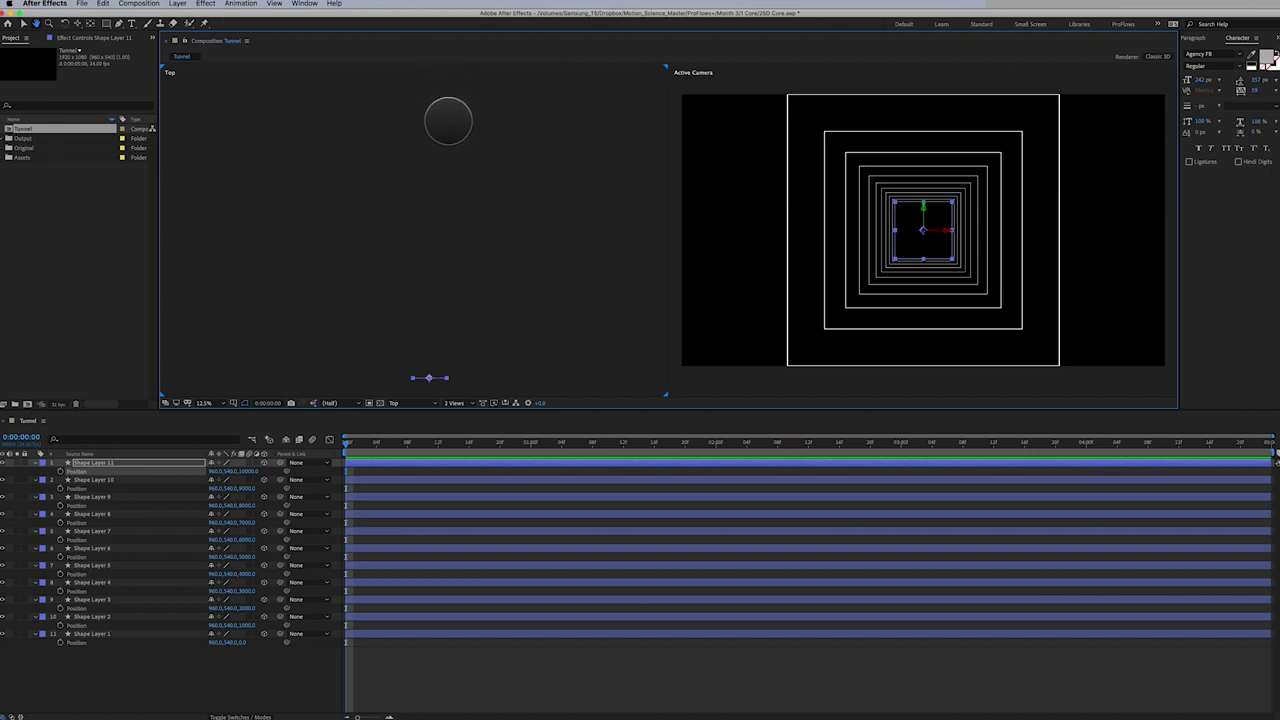
left_click_drag(448, 120, 451, 186)
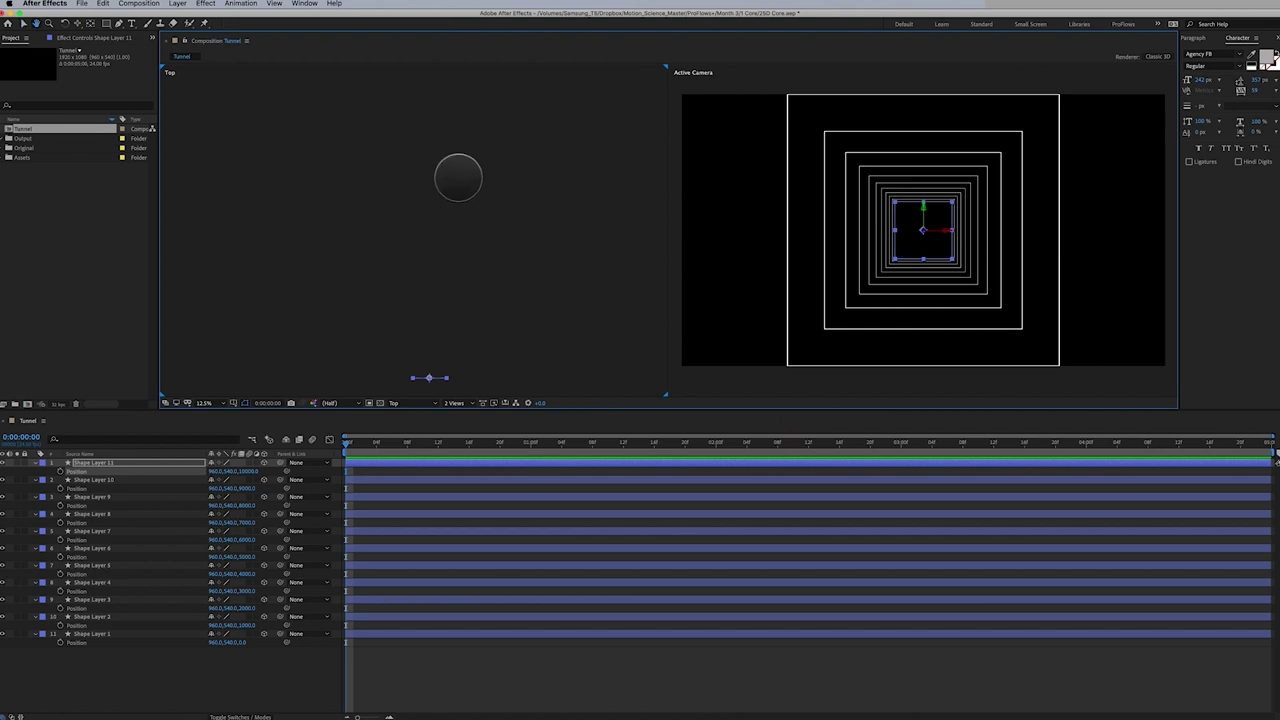
mouse_move(463, 272)
left_mouse_down()
mouse_move(475, 354)
mouse_move(449, 143)
mouse_move(460, 271)
mouse_move(442, 220)
mouse_move(463, 194)
mouse_move(486, 294)
mouse_move(489, 131)
mouse_move(480, 251)
mouse_move(466, 197)
mouse_move(475, 242)
mouse_move(457, 286)
mouse_move(460, 229)
mouse_move(477, 214)
mouse_move(491, 251)
left_mouse_up()
key("v")
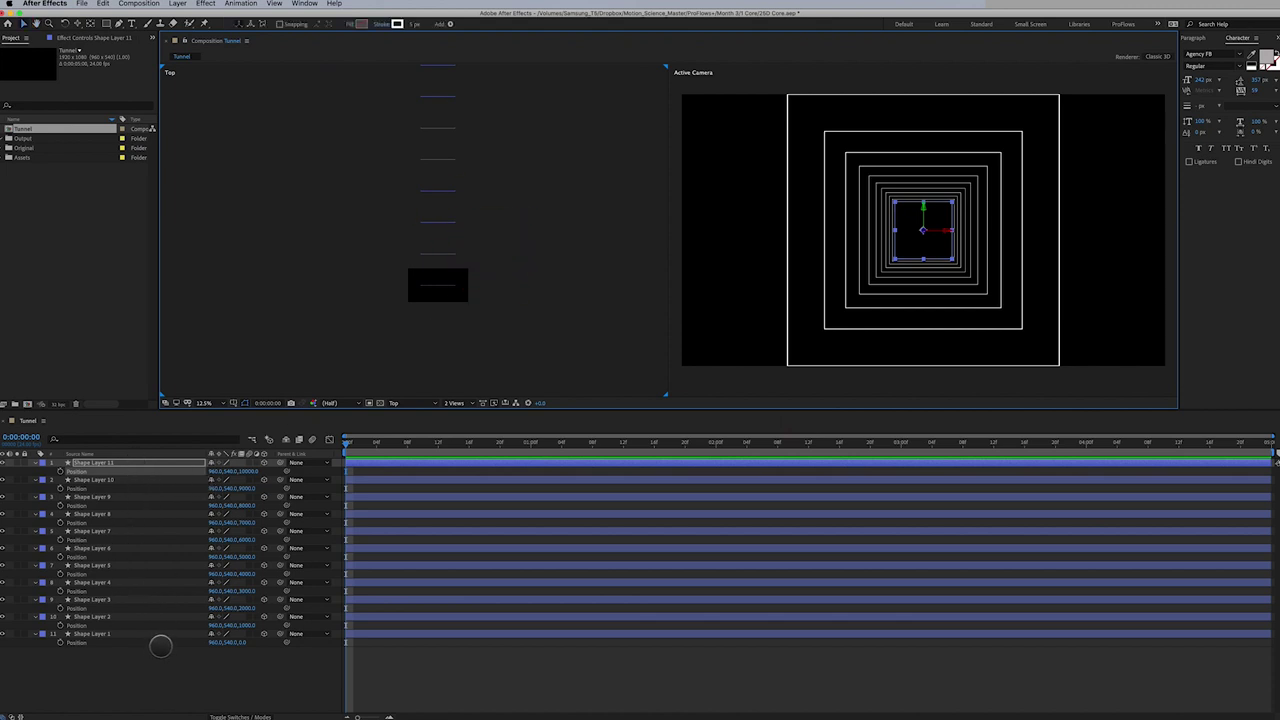
Duplicate Shape Layer 1 into Shape Layer 12 below it, at Z -1000
left_click(158, 634)
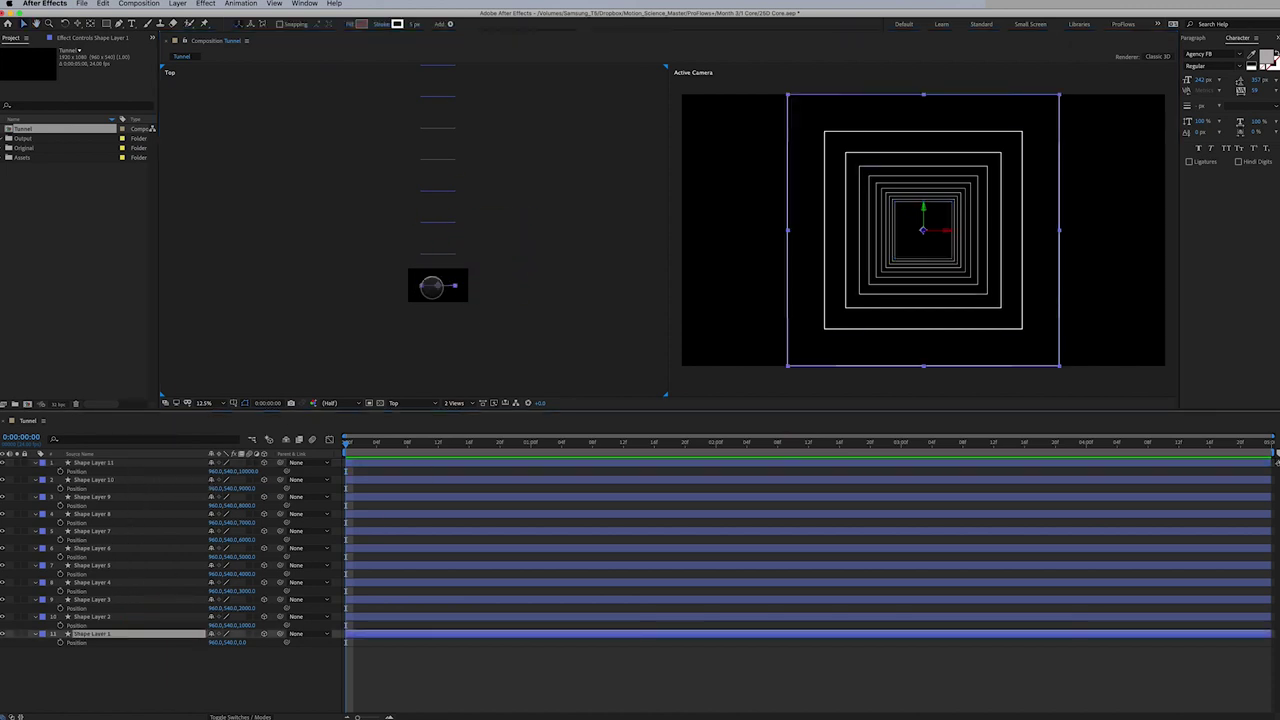
key("ctrl+d")
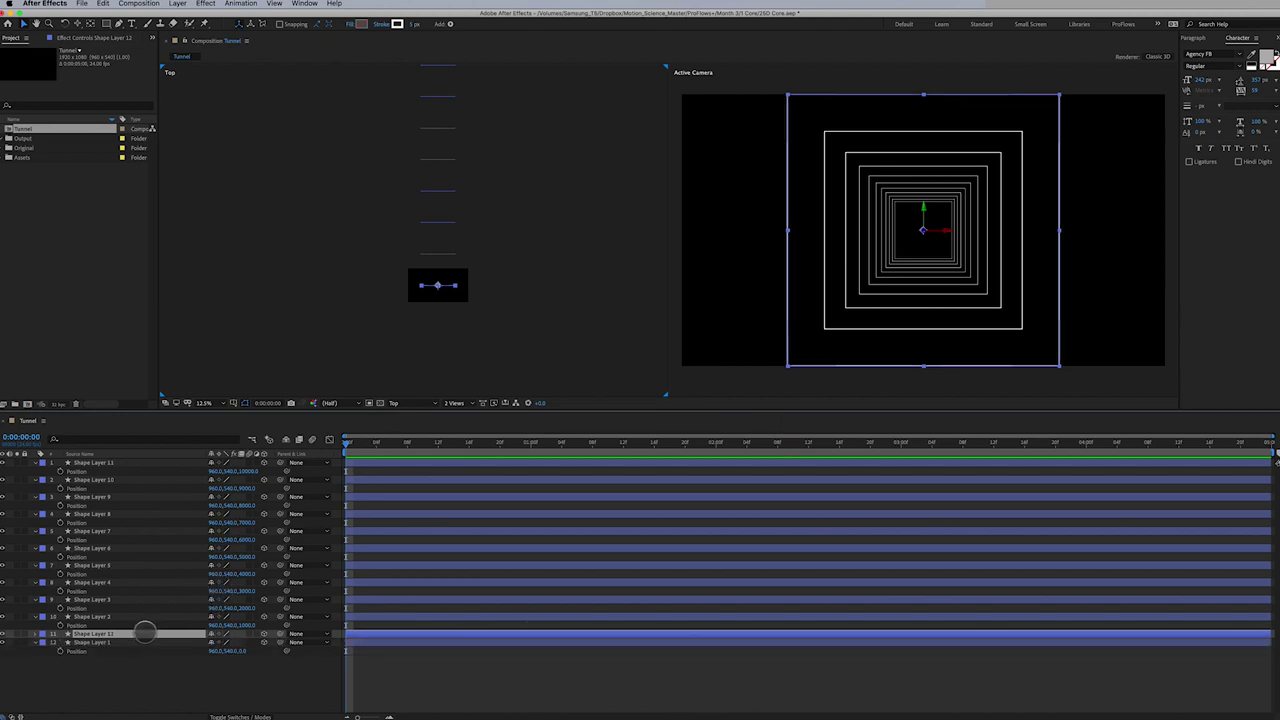
left_click_drag(143, 634, 143, 651)
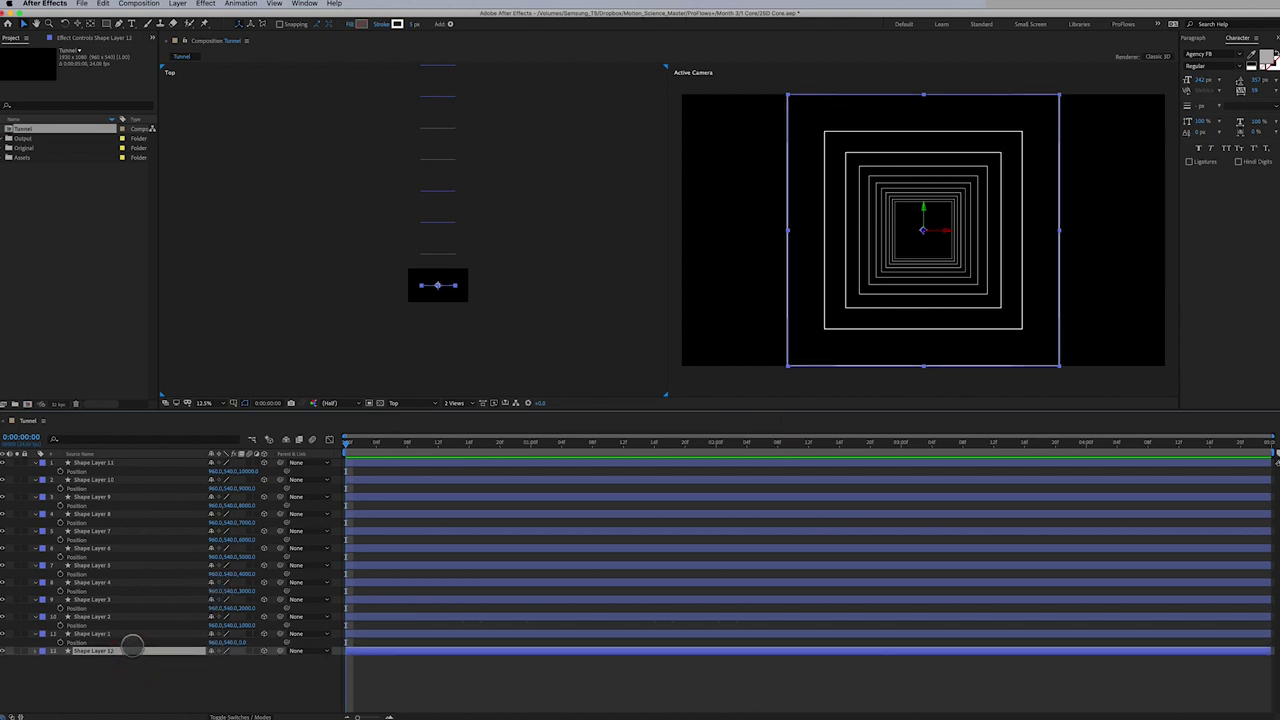
key("p")
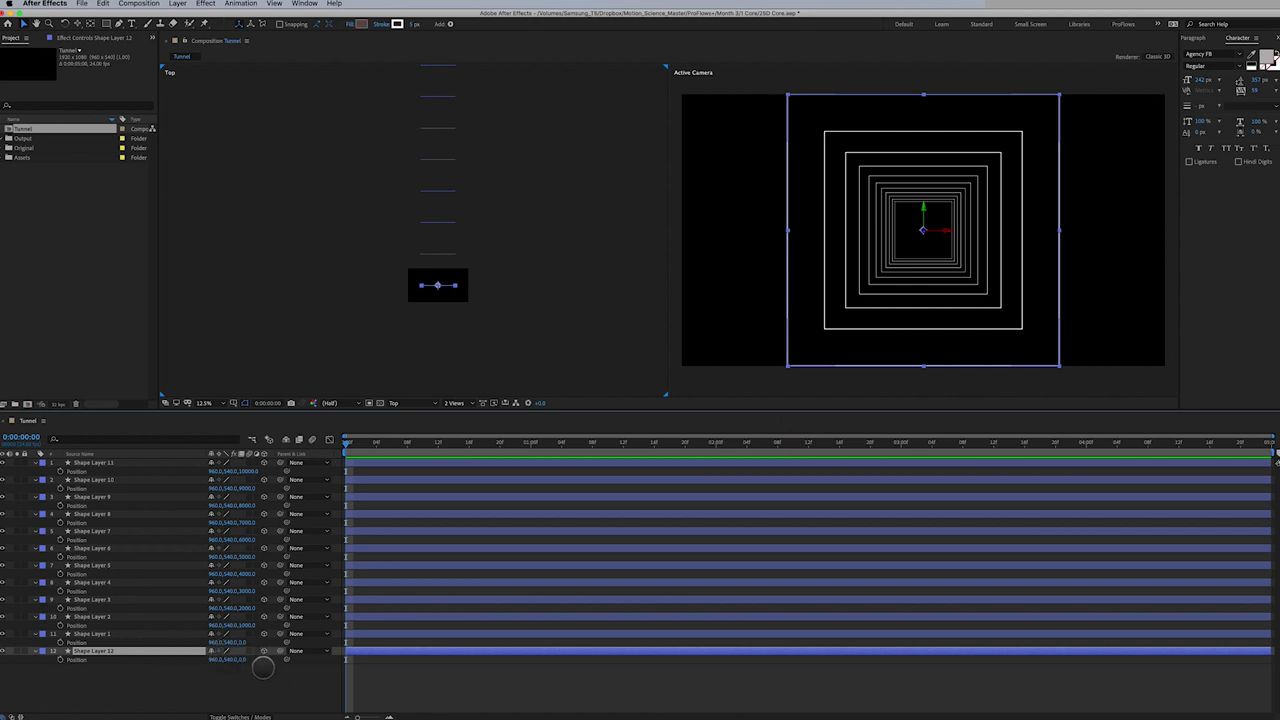
left_click(246, 659)
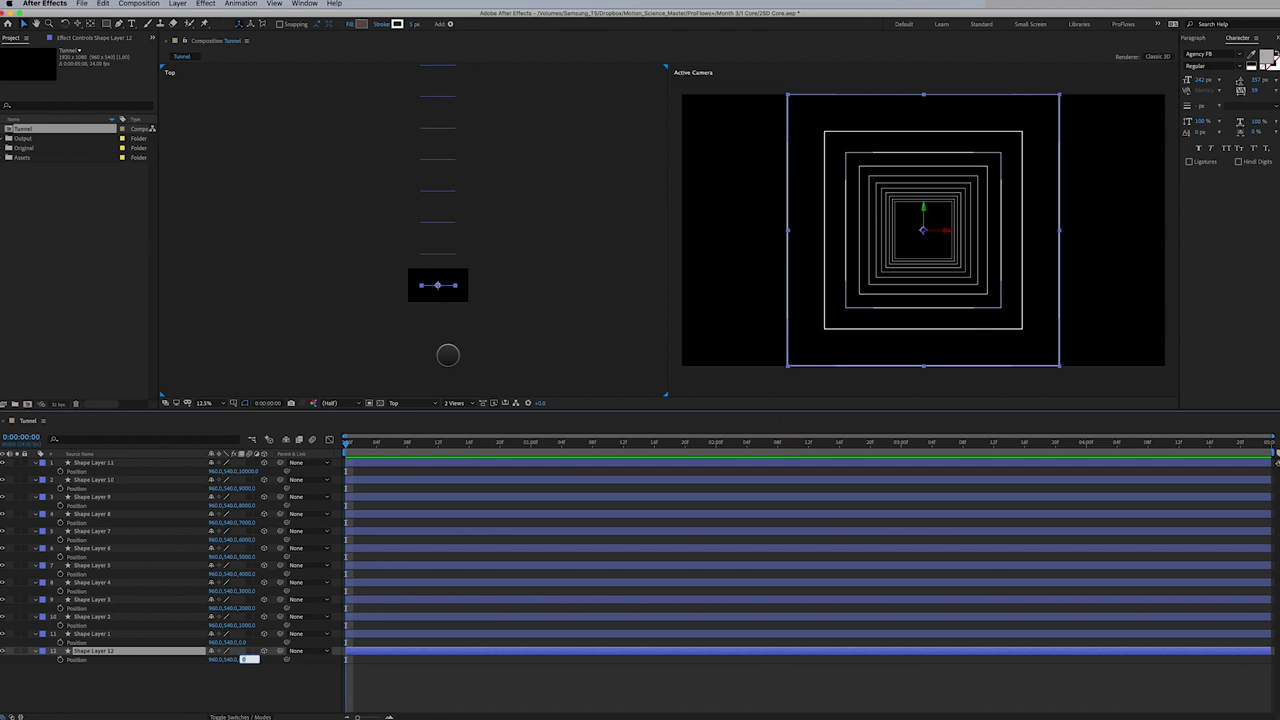
type("-1000")
key("Return")
key("Return")
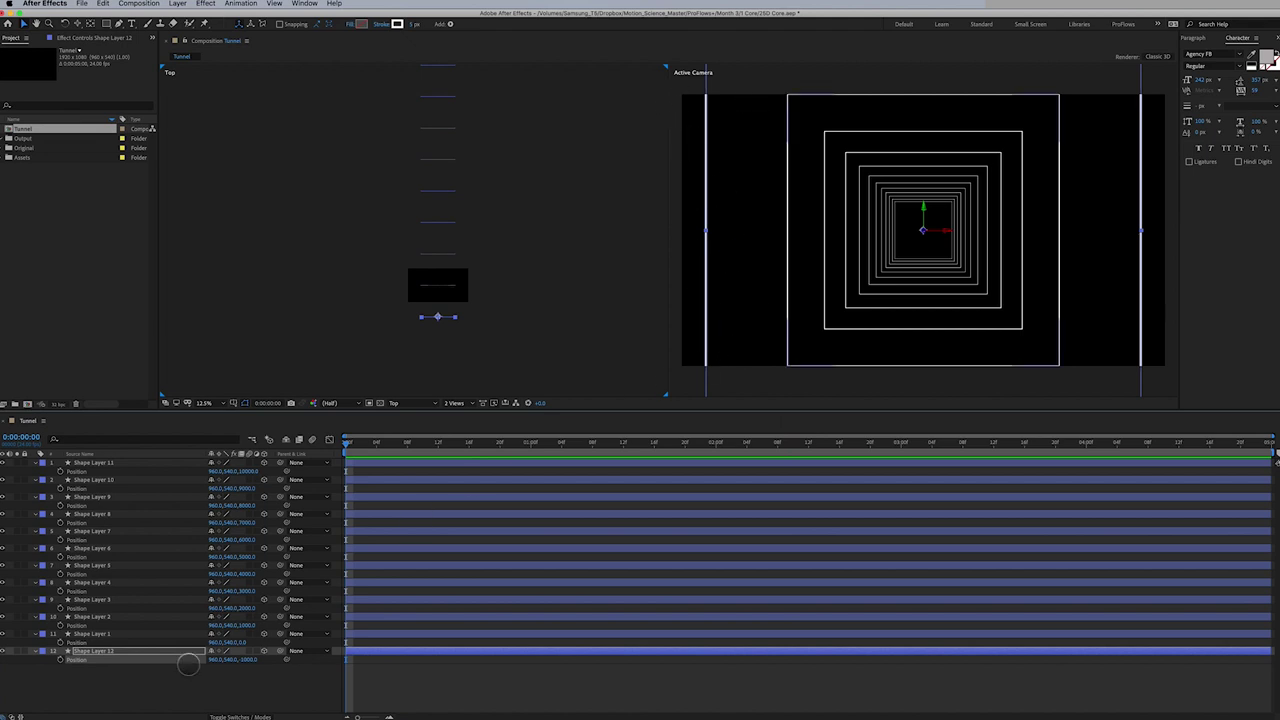
Duplicate Shape Layer 12 into Shape Layer 13 at Z -2000
left_click(100, 651)
key("ctrl+d")
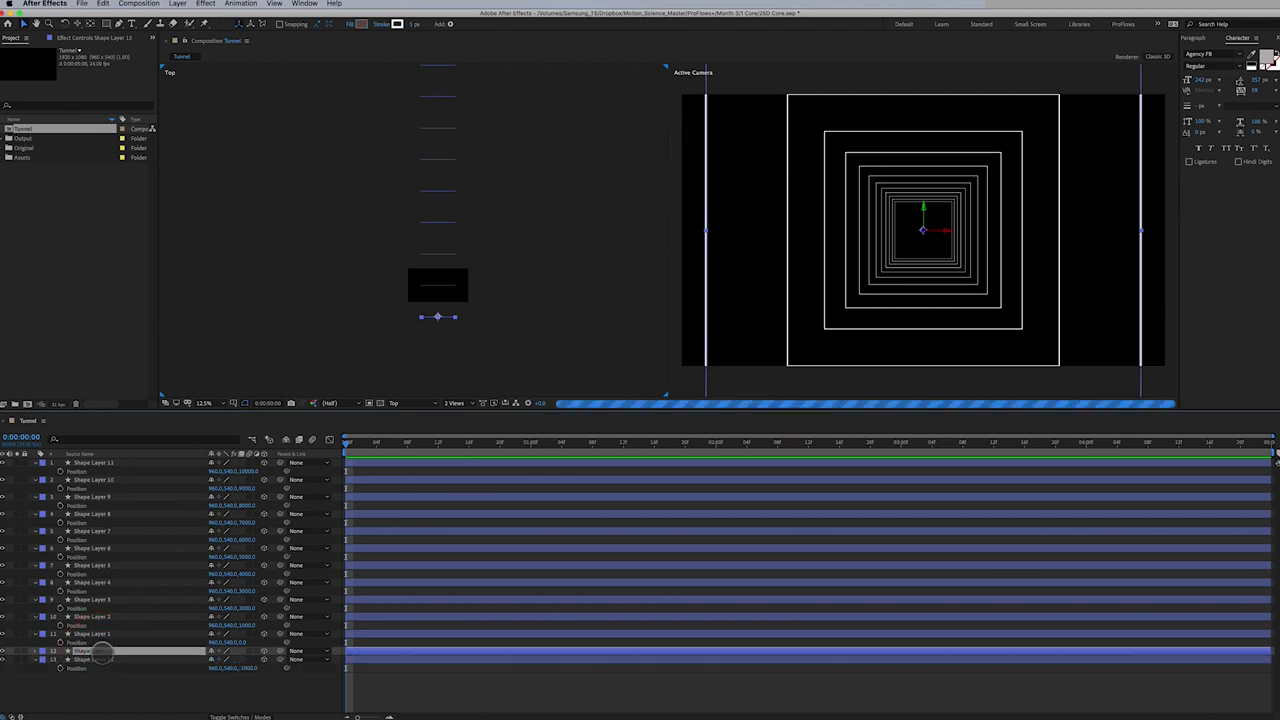
left_click(110, 662)
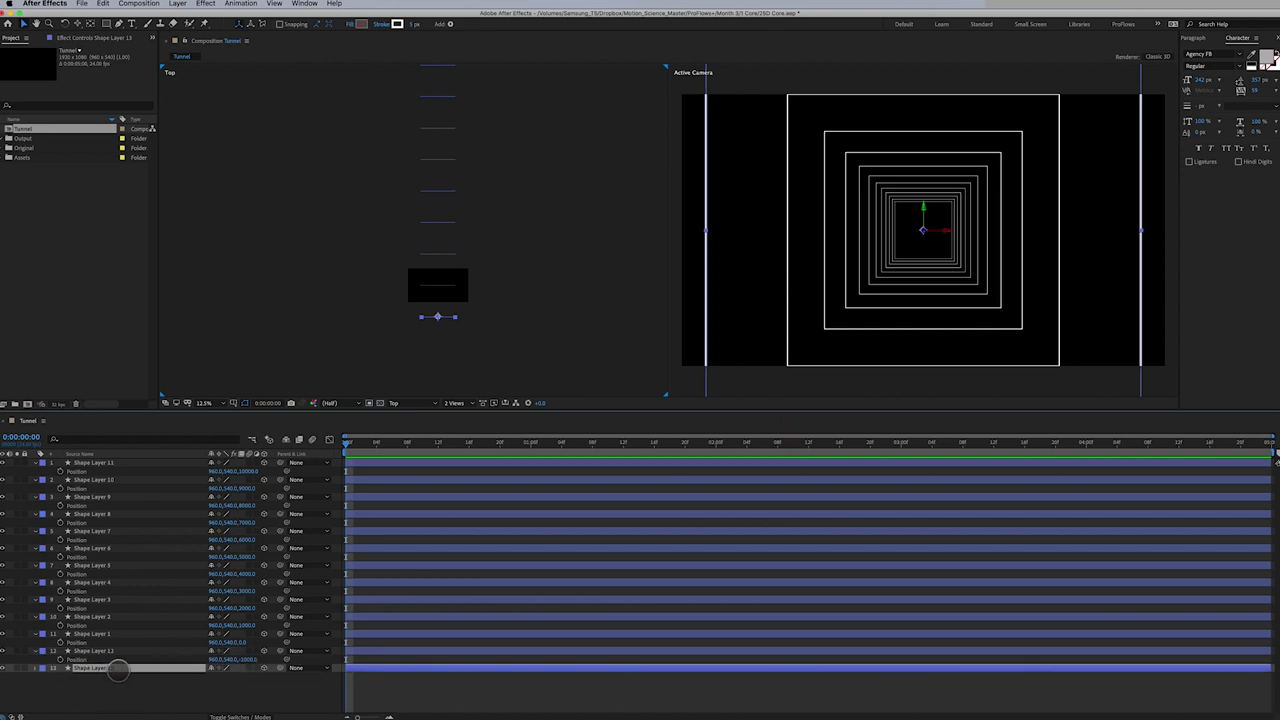
key("p")
left_click(247, 677)
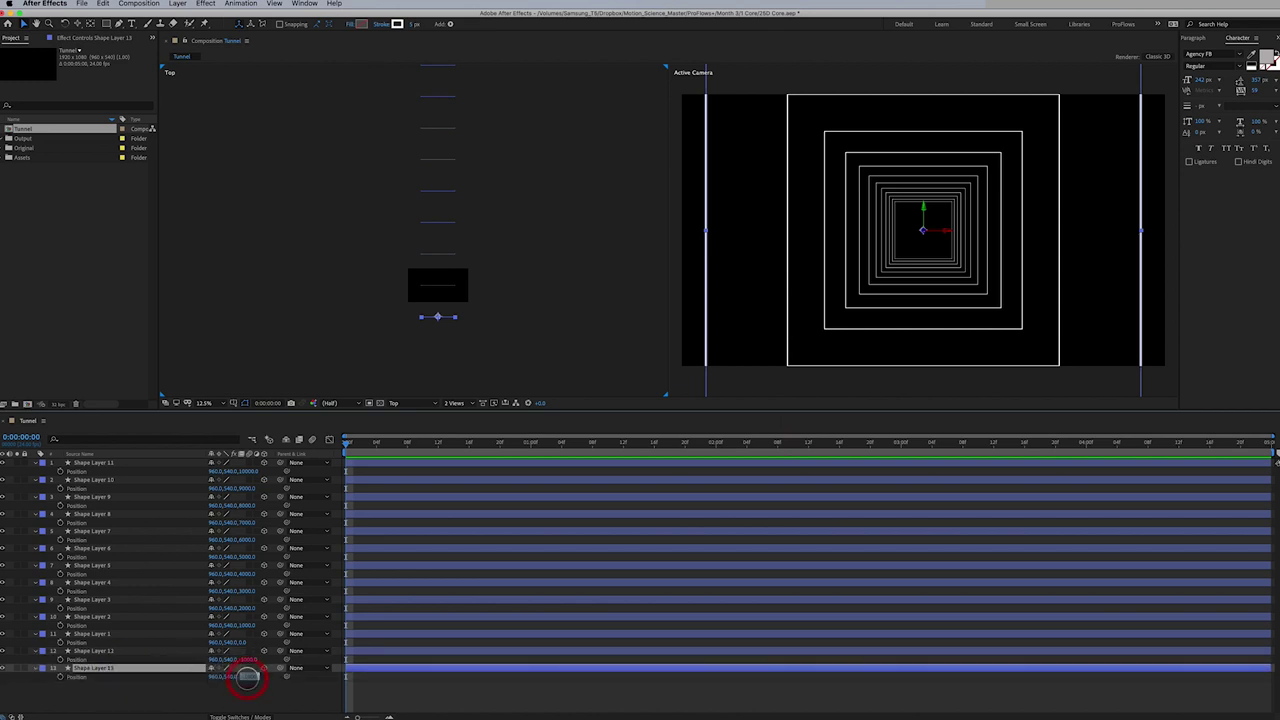
type("-2000")
key("Return")
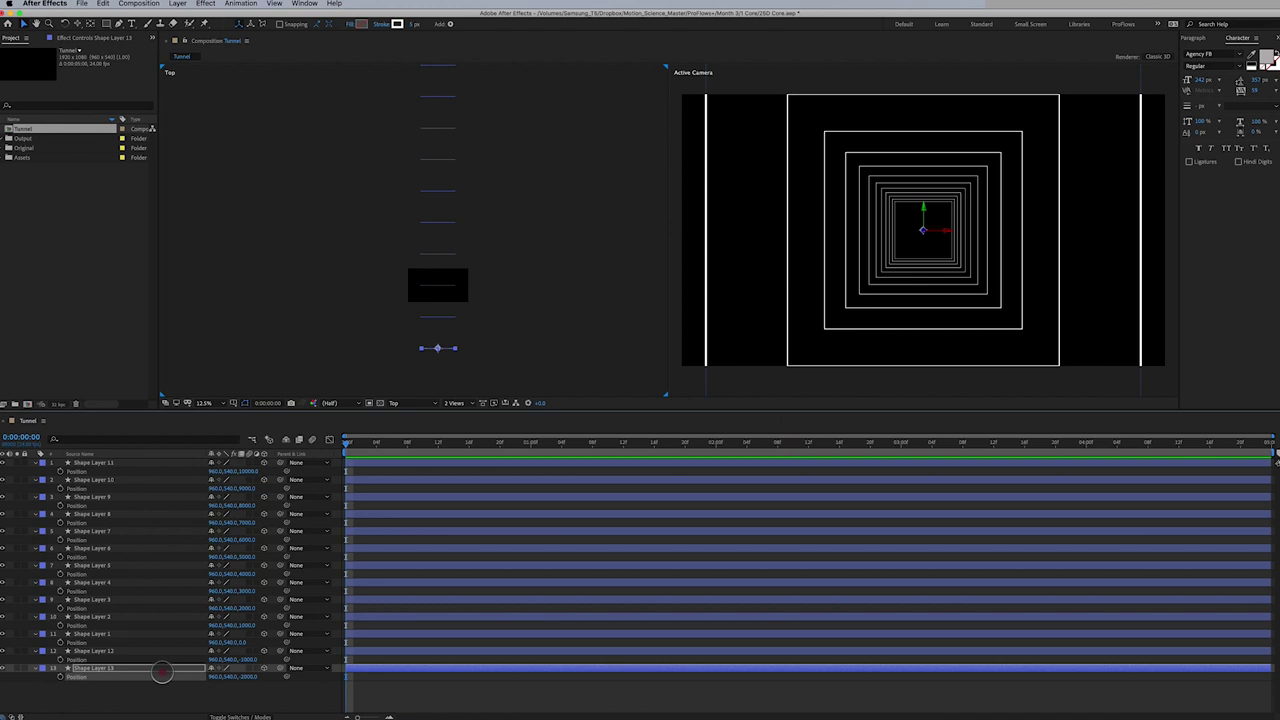
left_click(162, 672)
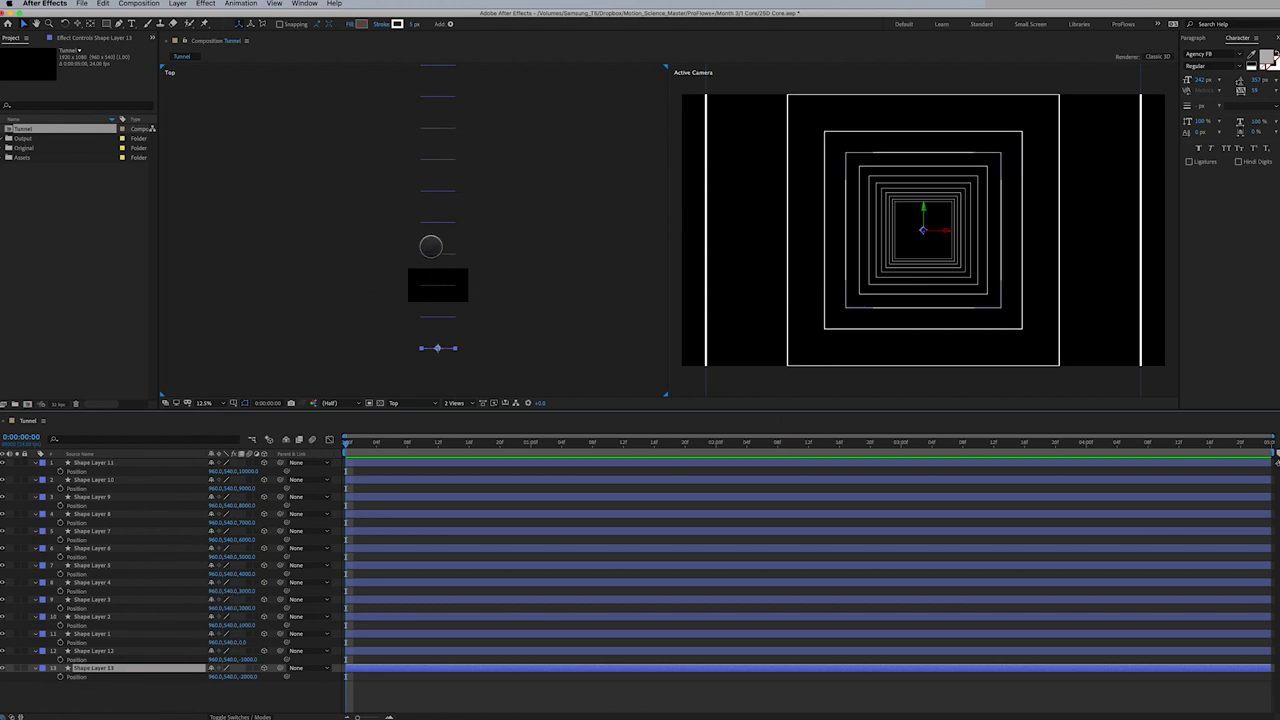
Show the tunnel in Custom View 1, orbited and zoomed to 50%, then select Shape Layer 11
left_click(410, 402)
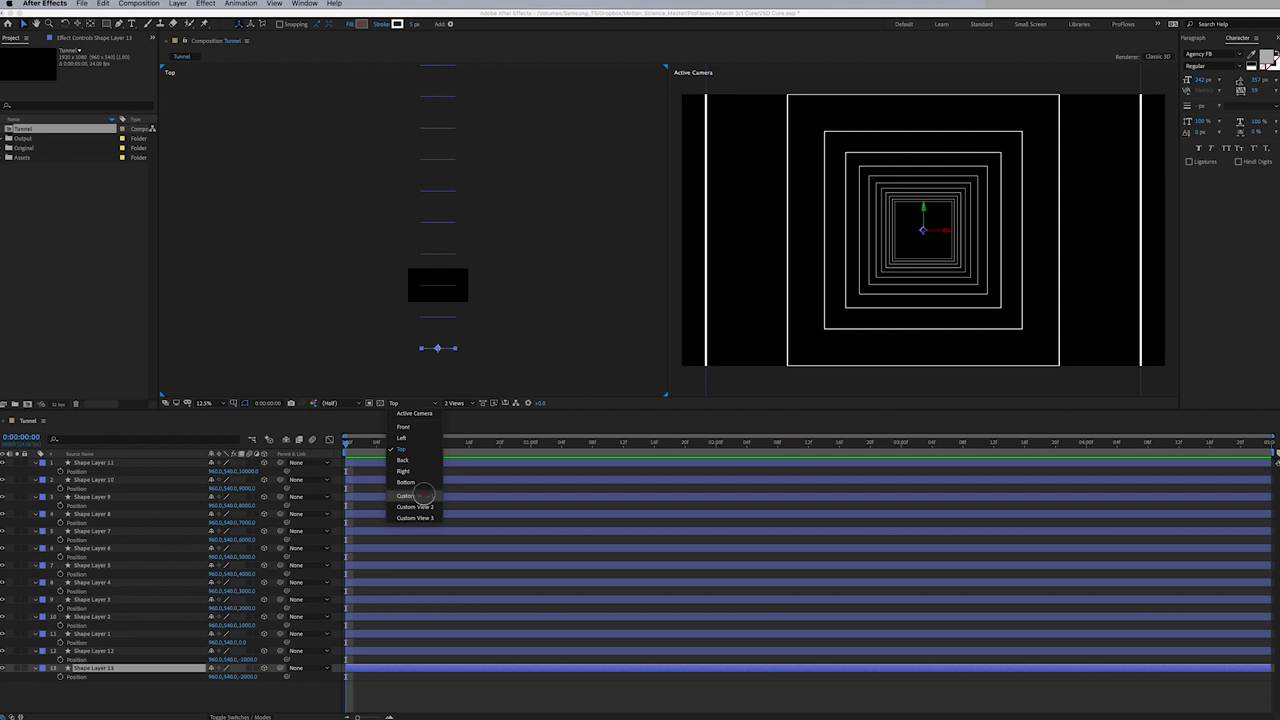
left_click(418, 495)
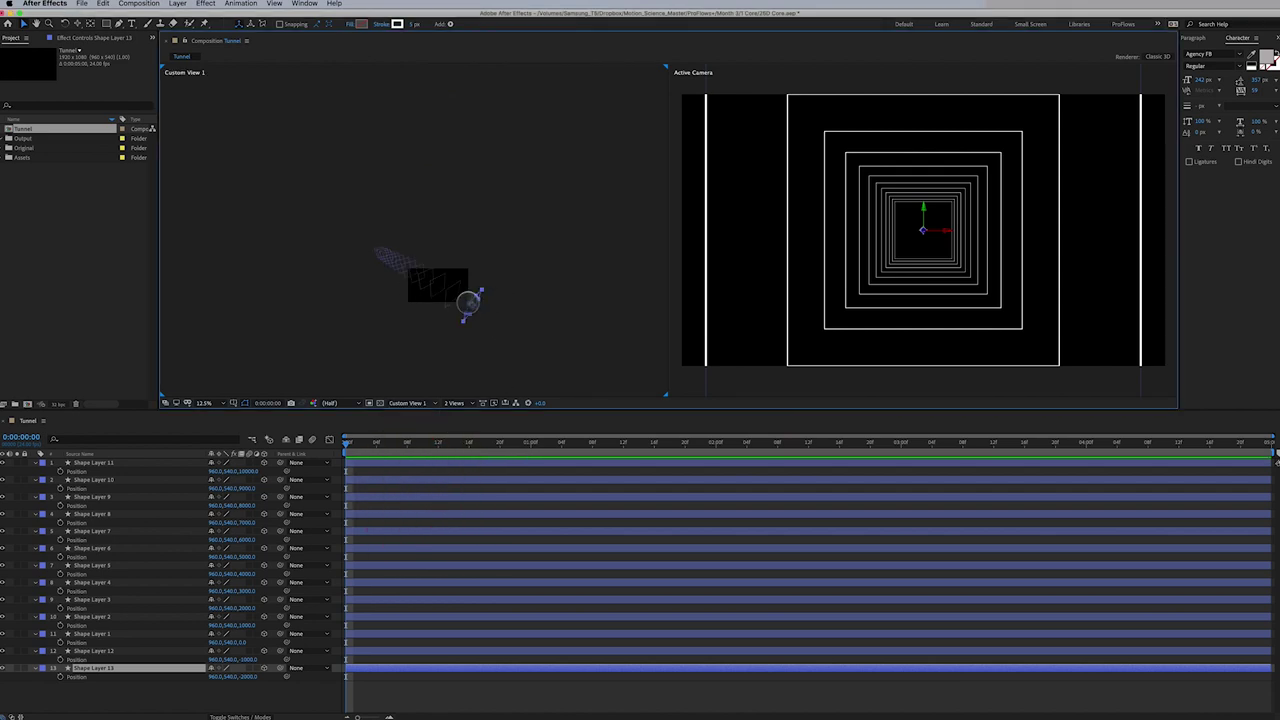
scroll(423, 286, "up", 1)
key("c")
mouse_move(423, 286)
left_mouse_down()
mouse_move(455, 316)
mouse_move(443, 194)
left_mouse_up()
mouse_move(484, 303)
left_mouse_down()
mouse_move(514, 277)
mouse_move(448, 310)
mouse_move(451, 277)
mouse_move(500, 309)
left_mouse_up()
key("period")
key("period")
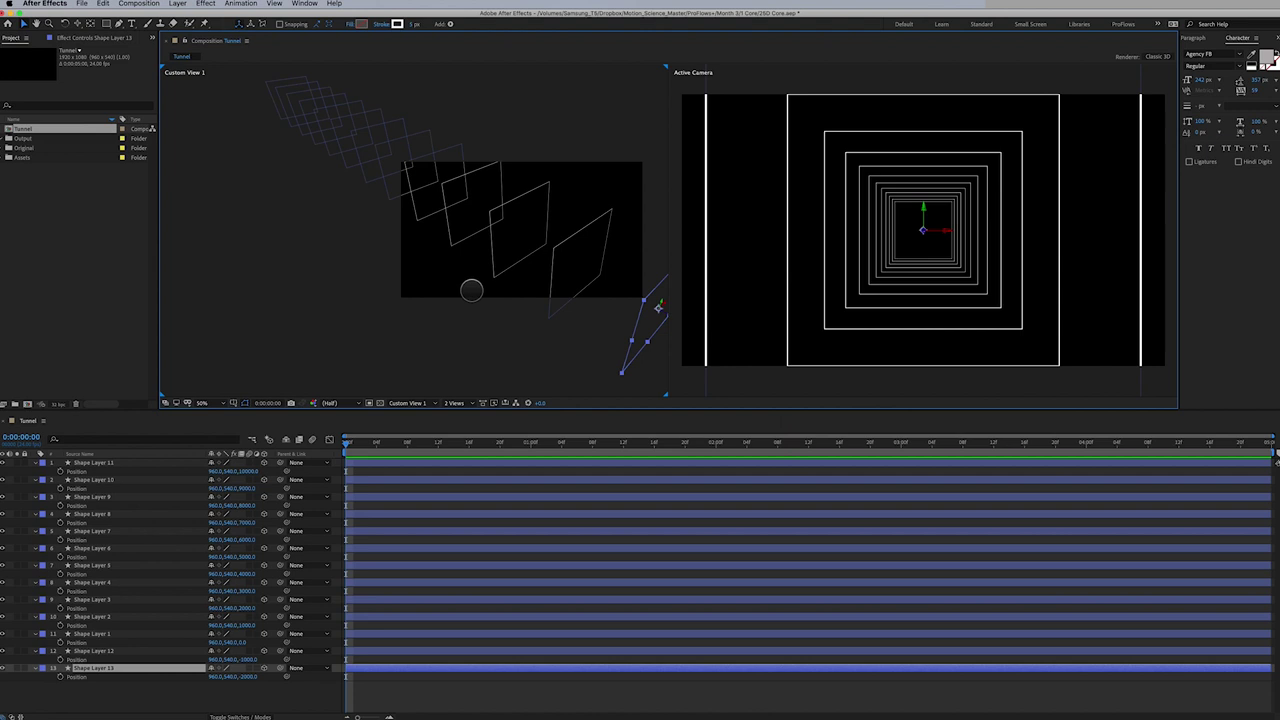
left_click_drag(471, 266, 429, 251)
key("v")
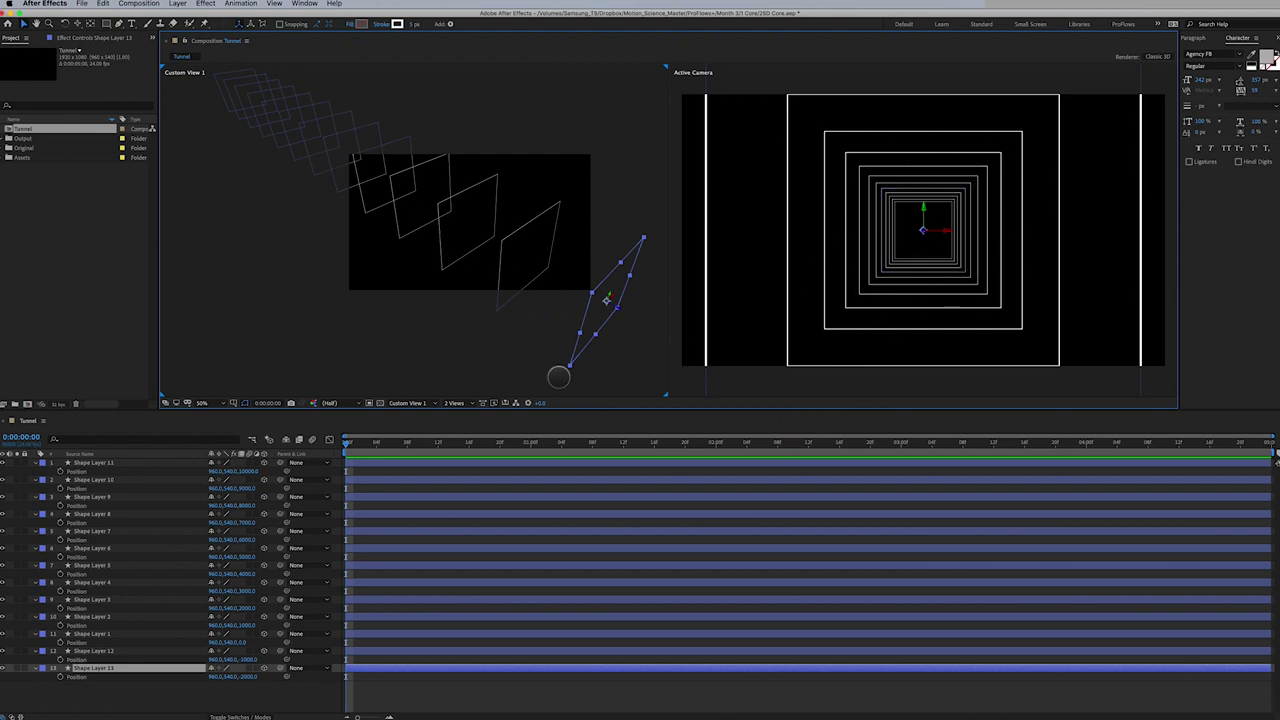
left_click(93, 464)
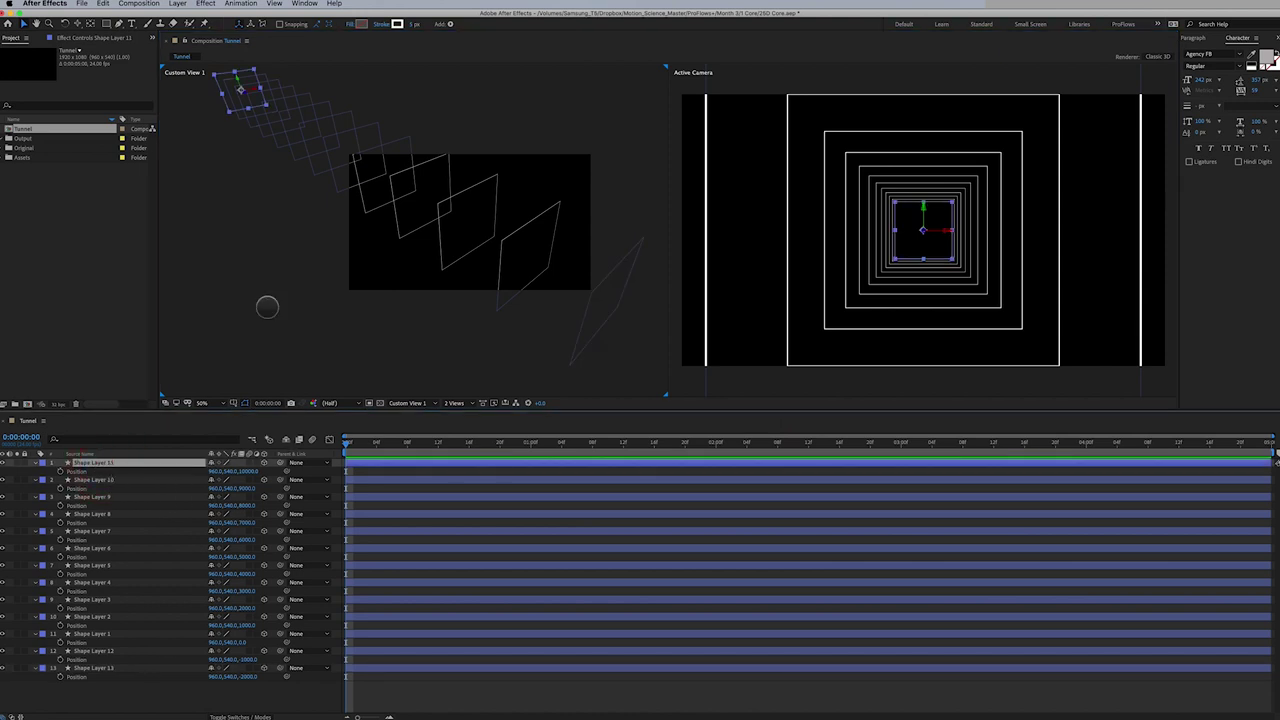
Start a new camera layer and turn off depth of field in Camera Settings
left_click(177, 4)
mouse_move(183, 15)
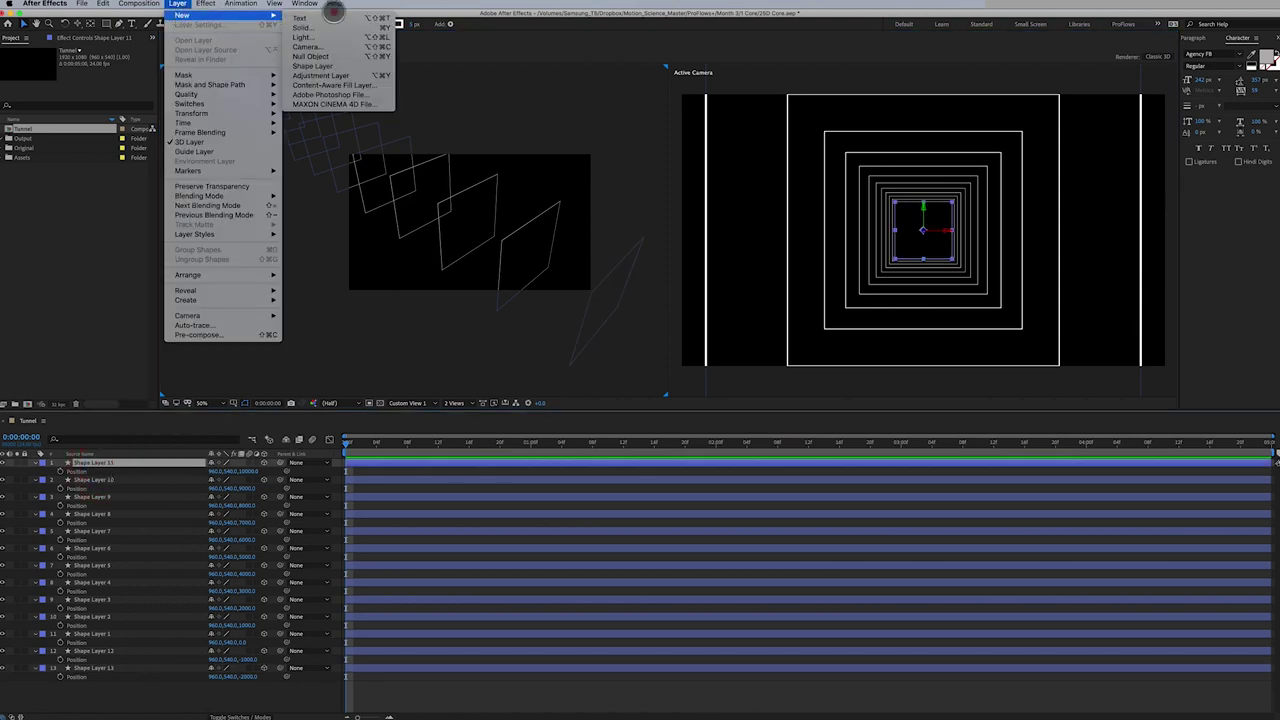
left_click(310, 46)
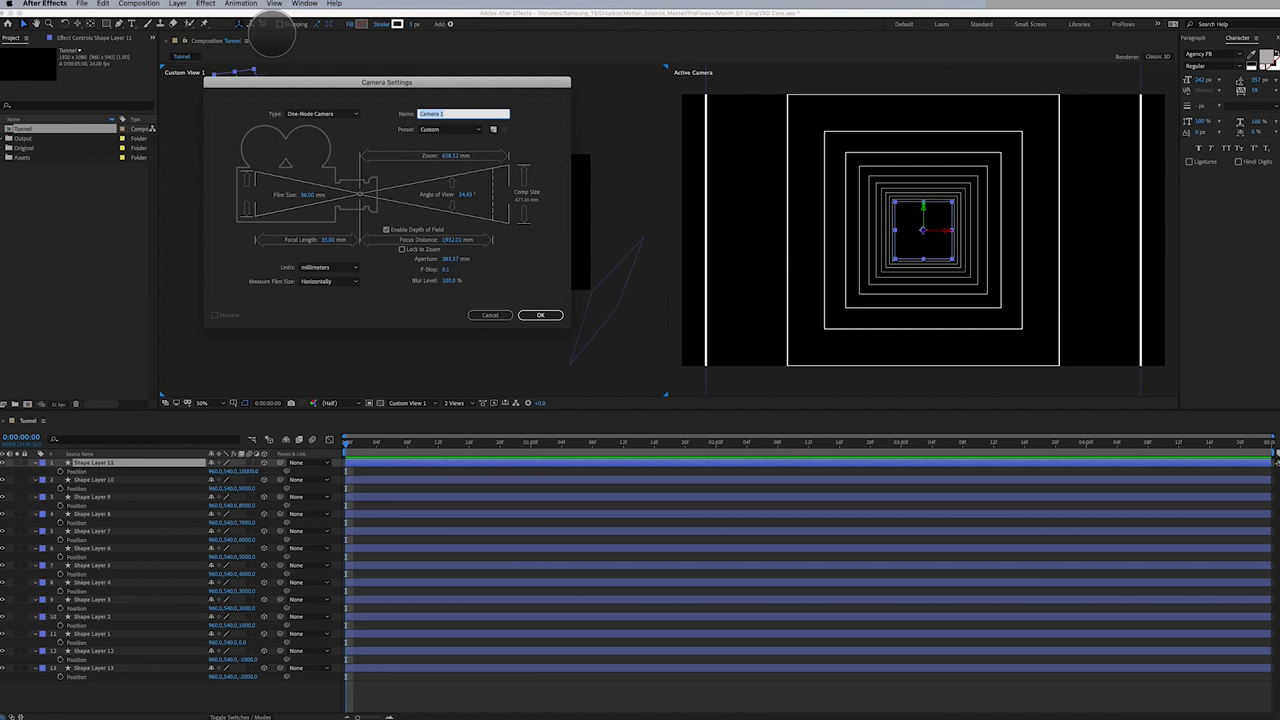
left_click(177, 4)
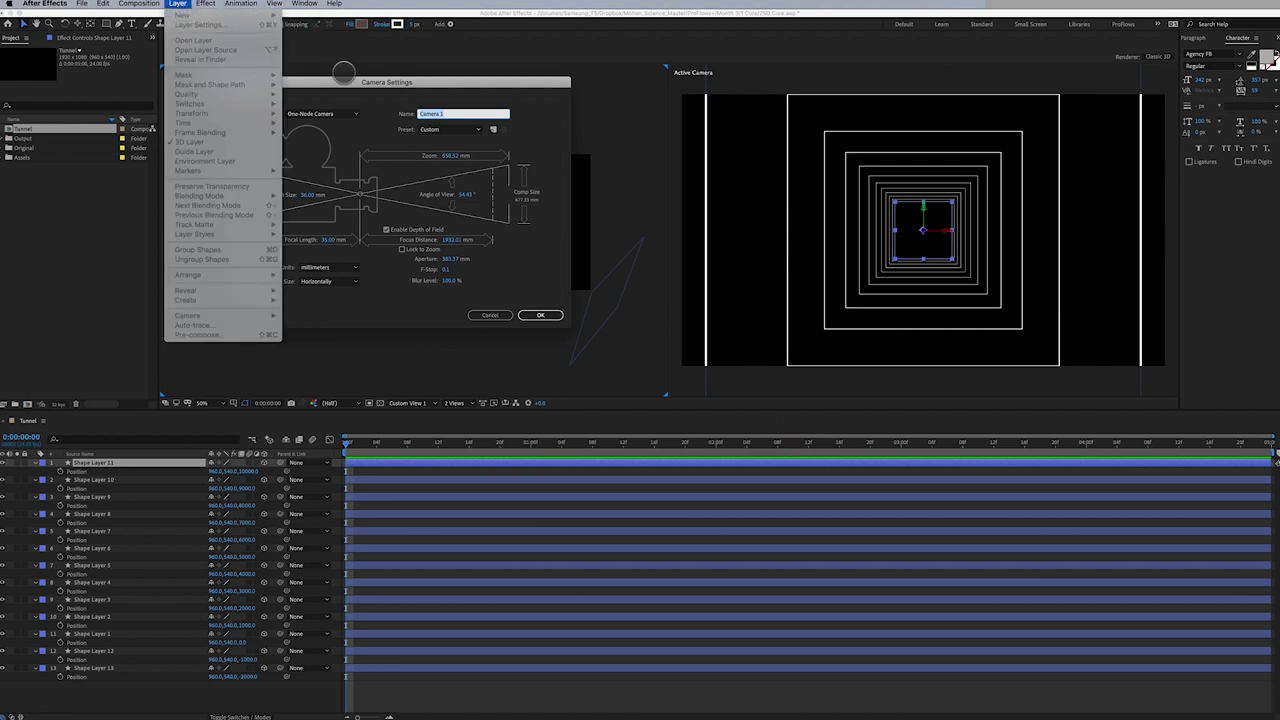
left_click_drag(345, 82, 500, 114)
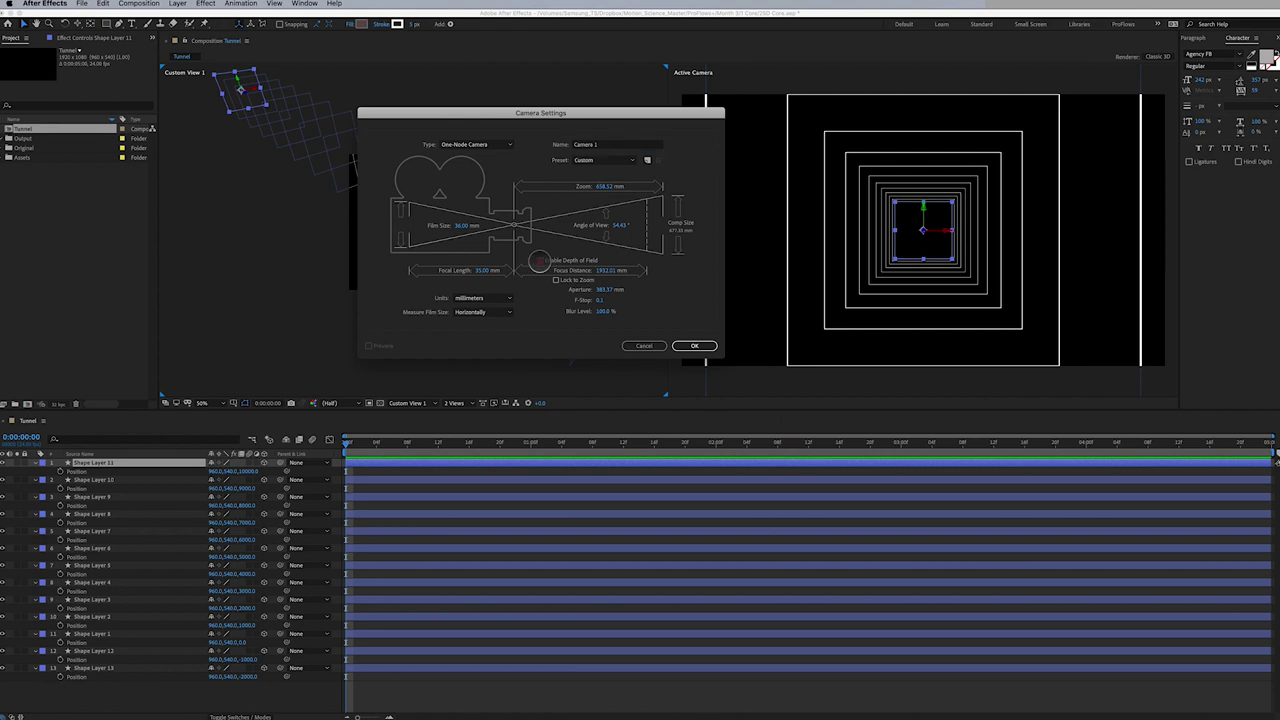
left_click(540, 260)
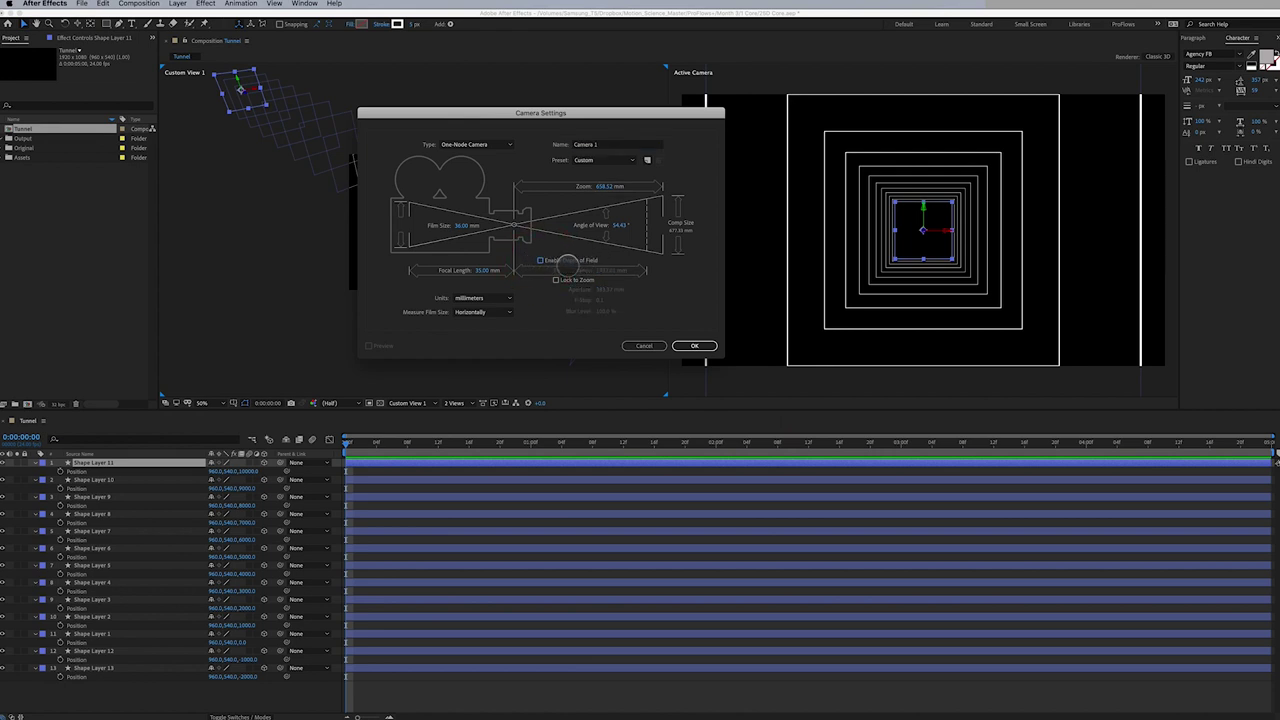
Keep the camera one-node with the 35mm lens preset and create Camera 1
left_click(496, 146)
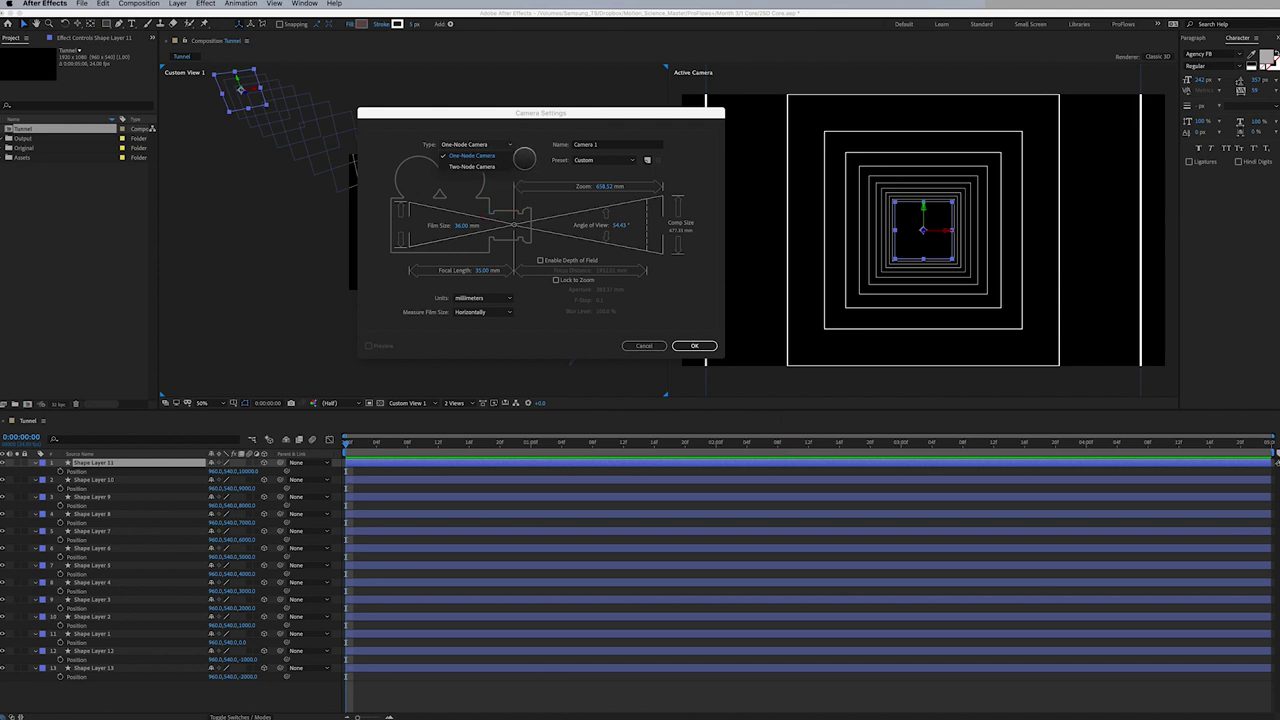
left_click(498, 158)
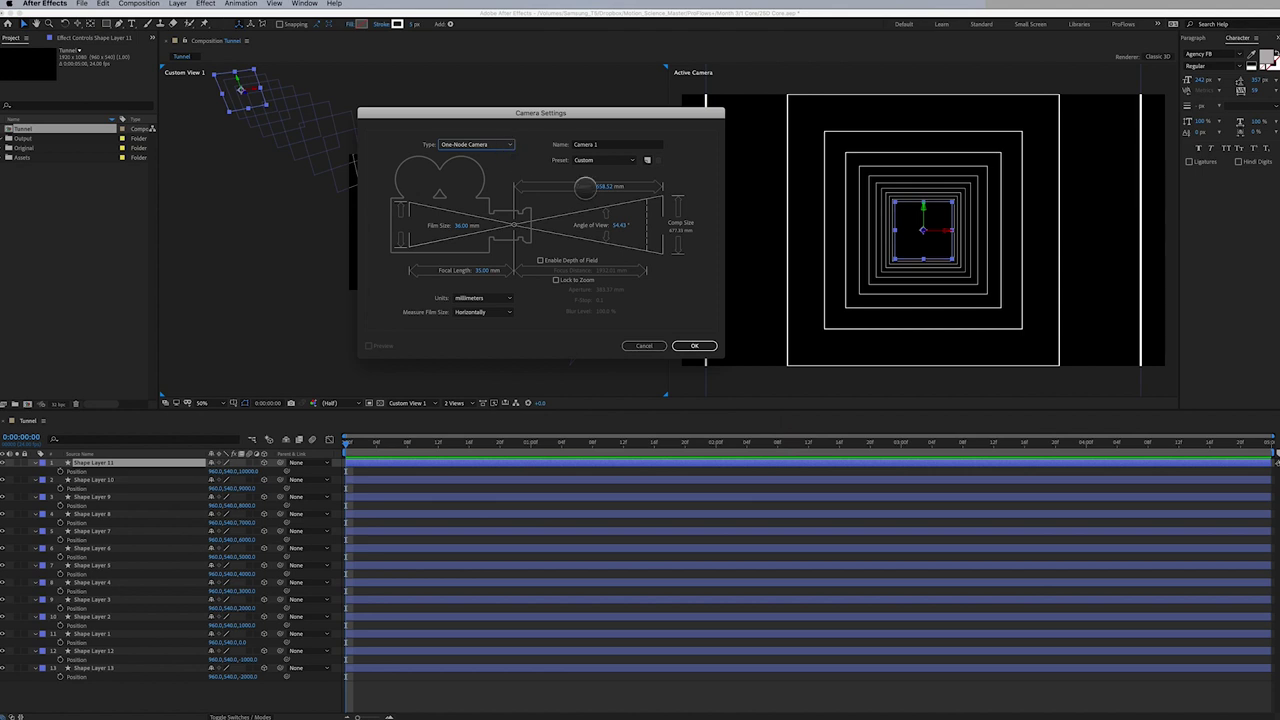
left_click(607, 160)
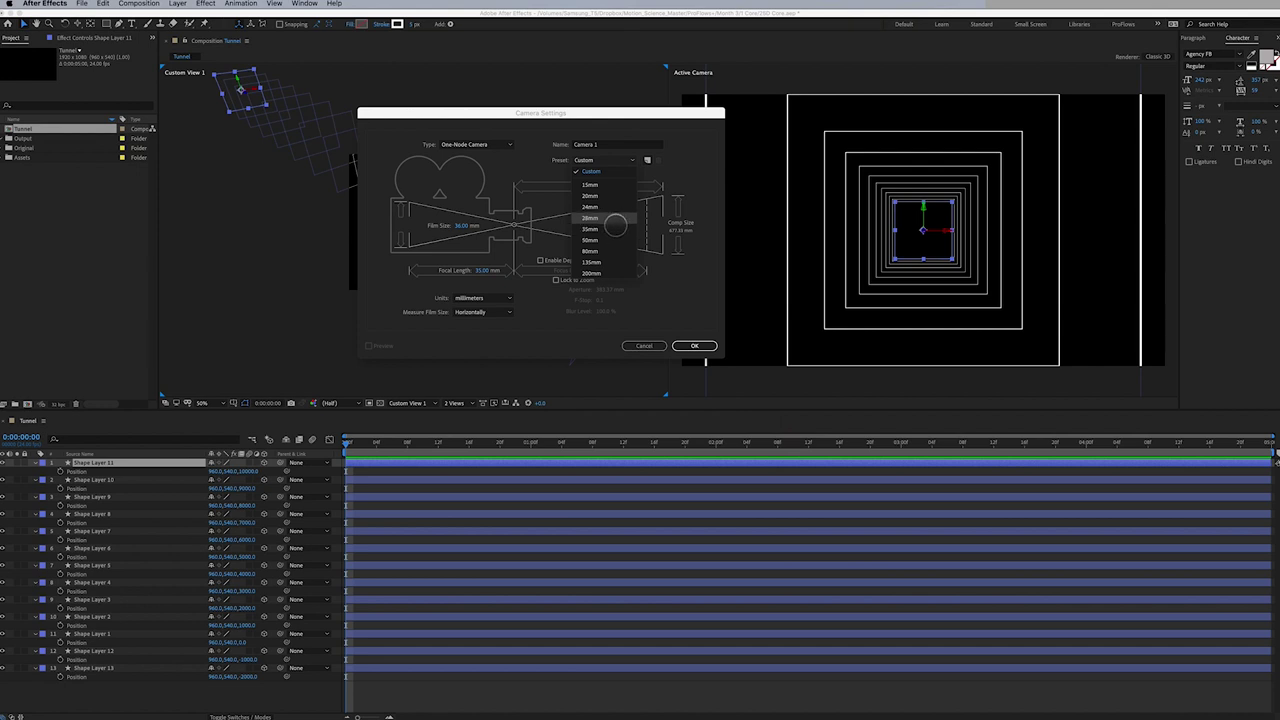
left_click(614, 229)
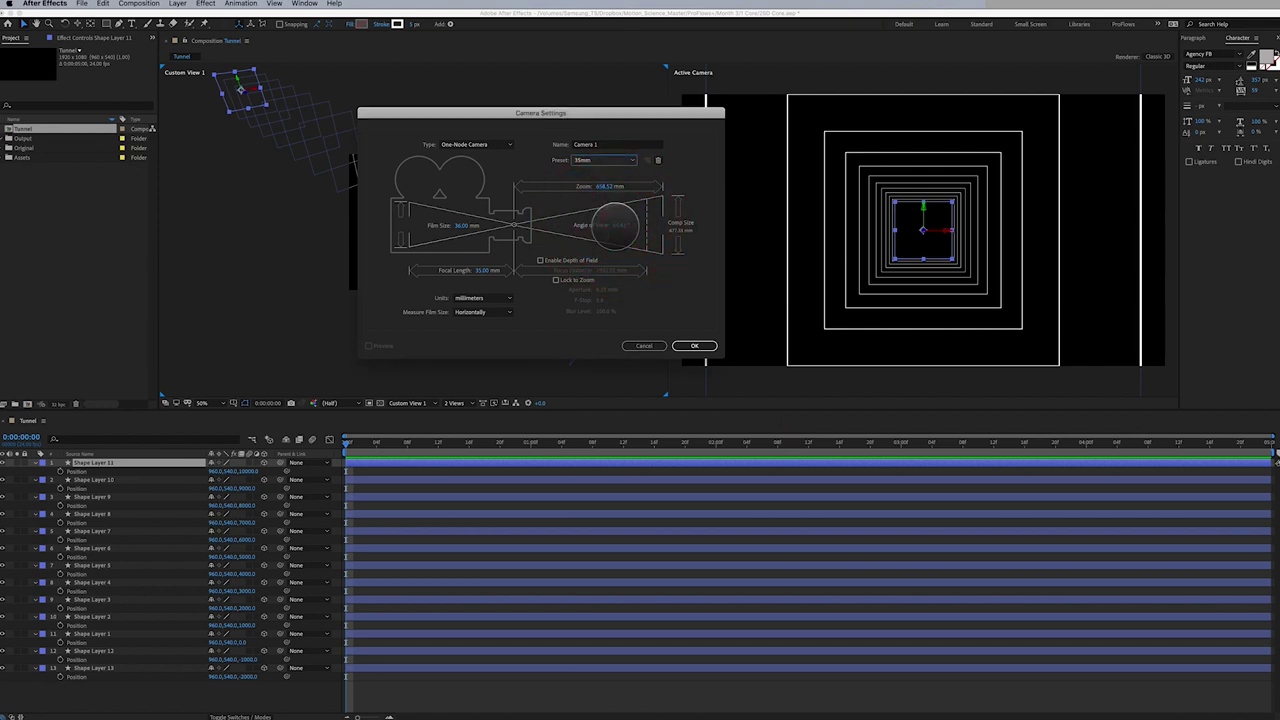
left_click(604, 160)
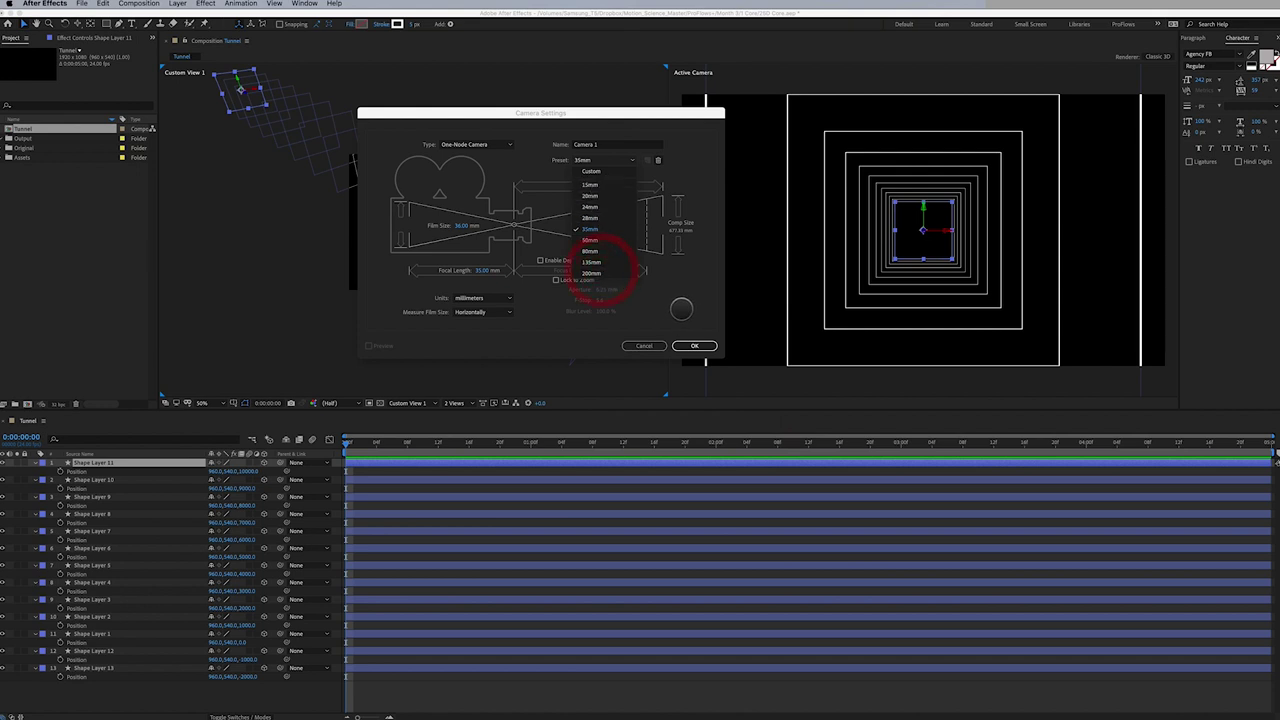
left_click(681, 309)
left_click(595, 160)
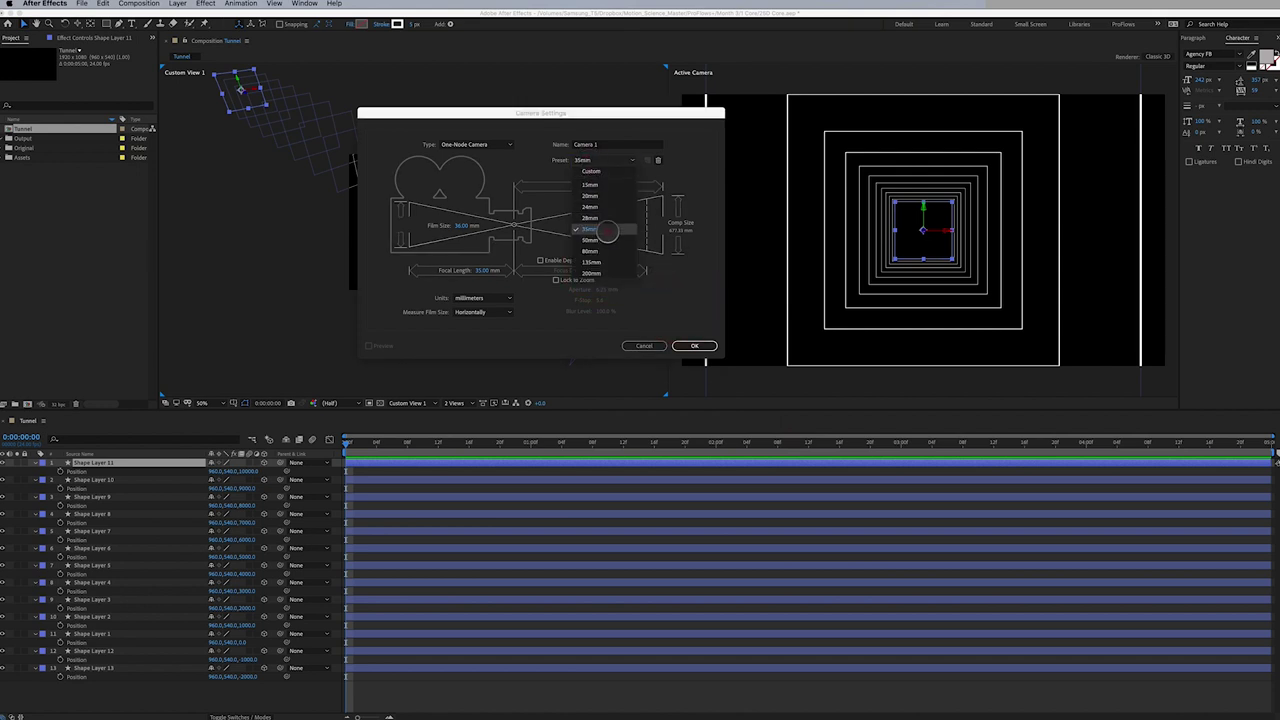
left_click(605, 230)
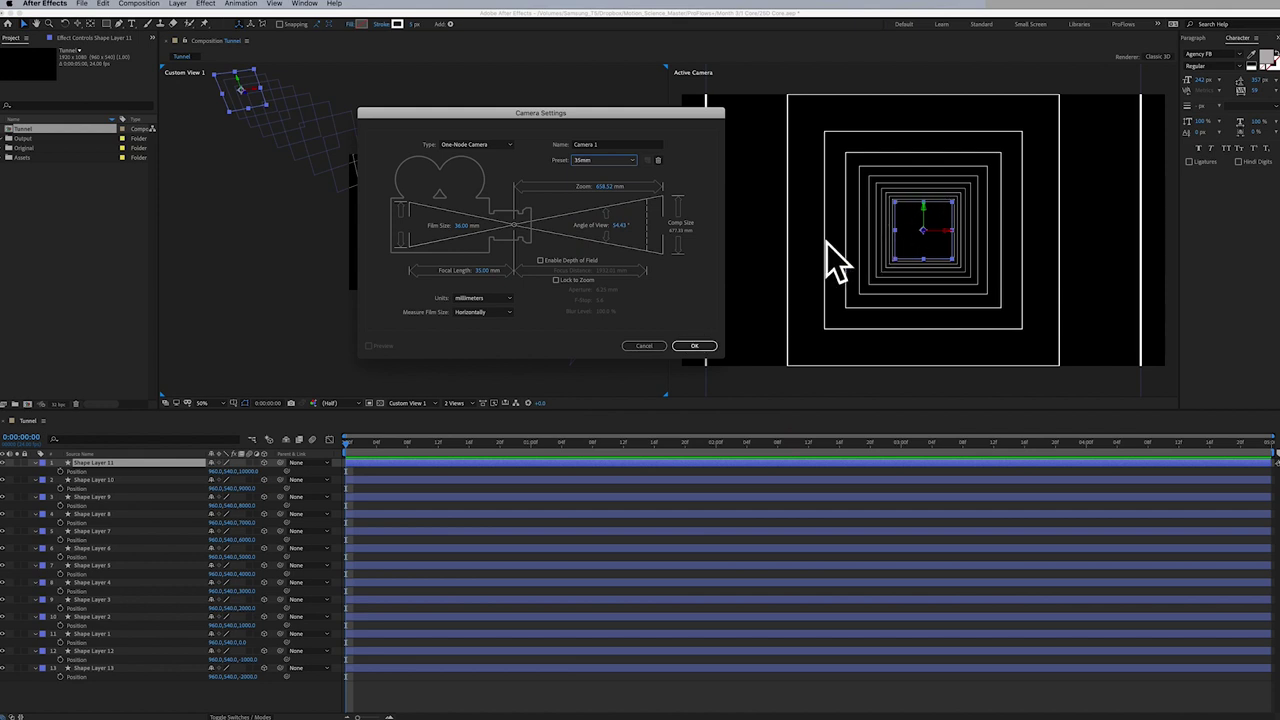
left_click(694, 345)
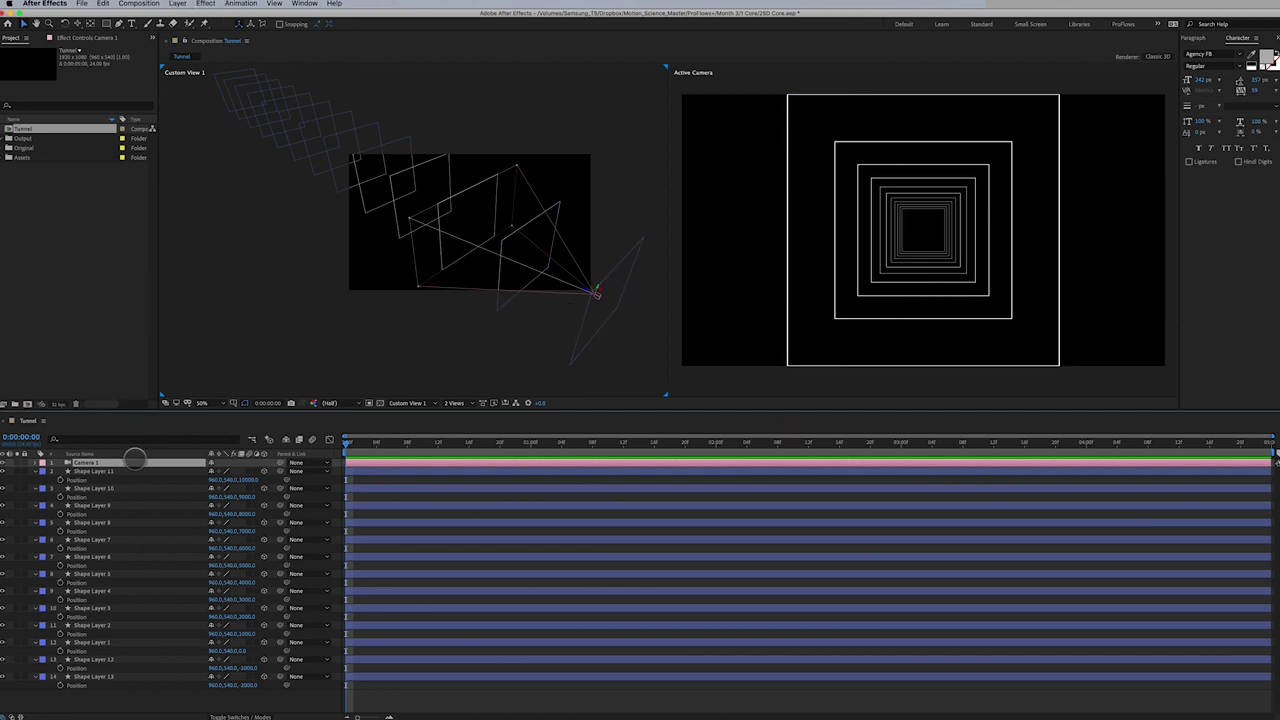
Reopen Camera 1's settings and preview the 50mm, then 135mm lens presets
left_click(143, 463)
left_click(177, 3)
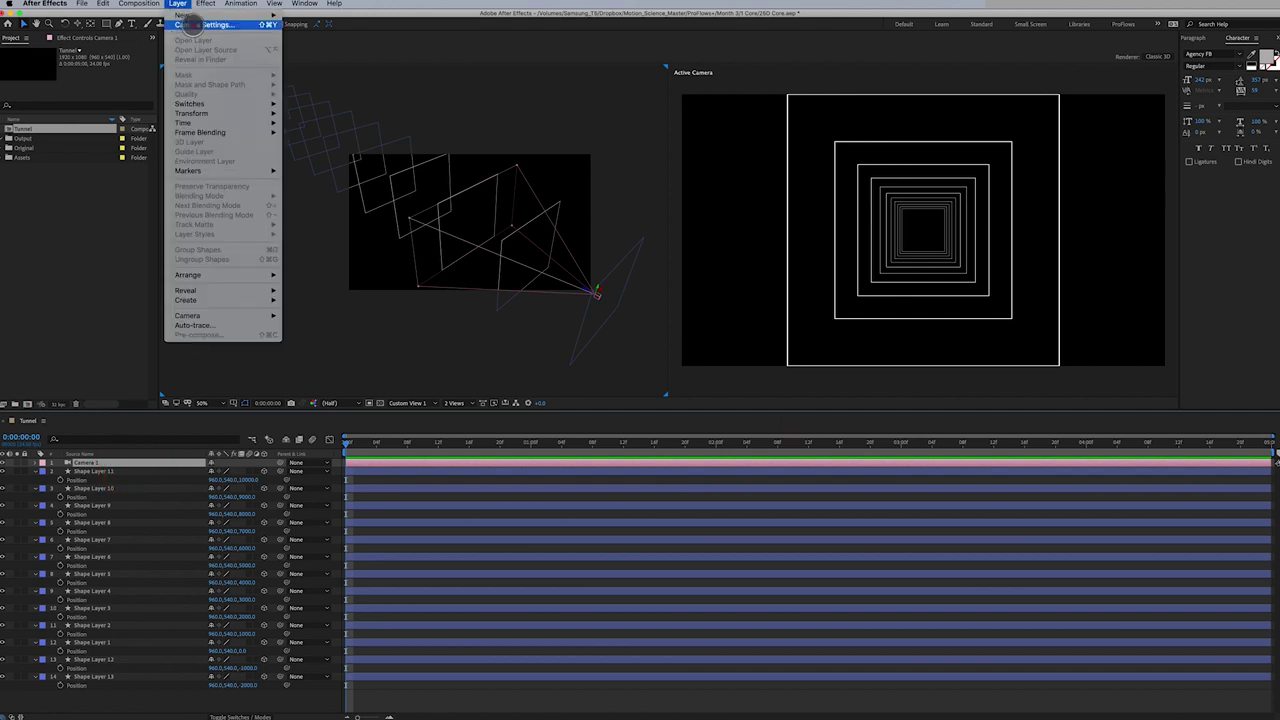
left_click(192, 24)
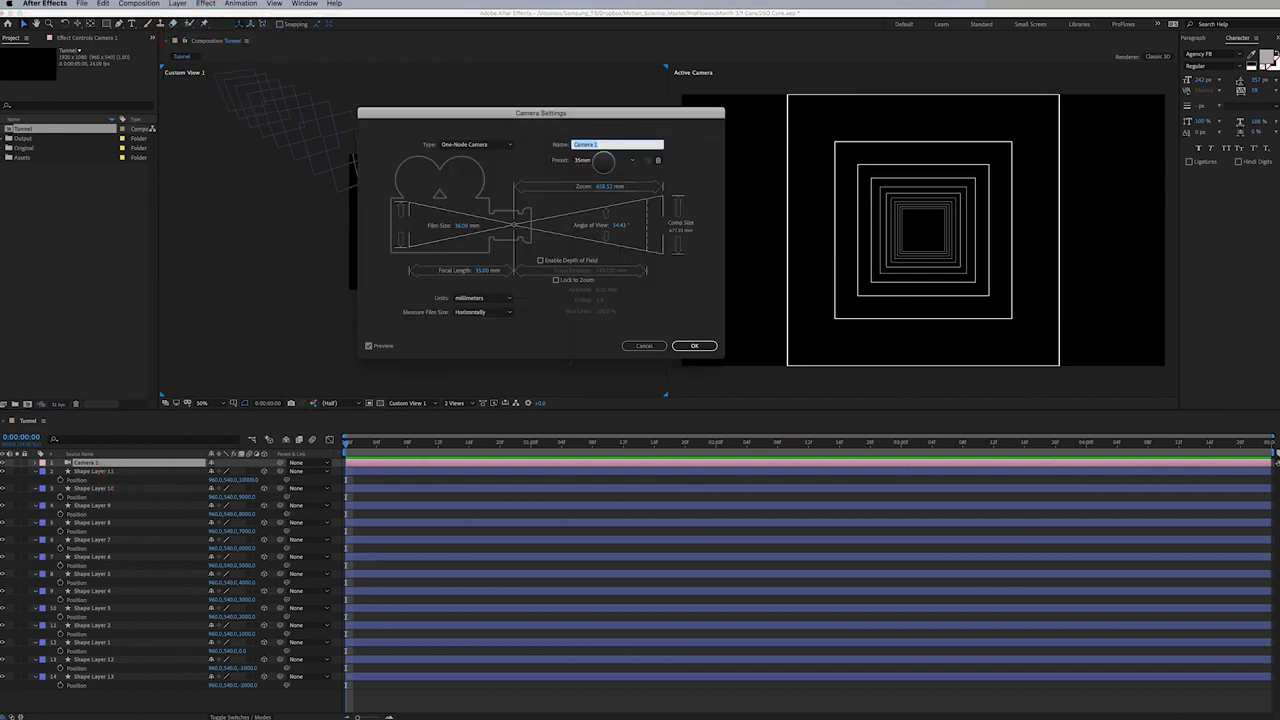
left_click(599, 162)
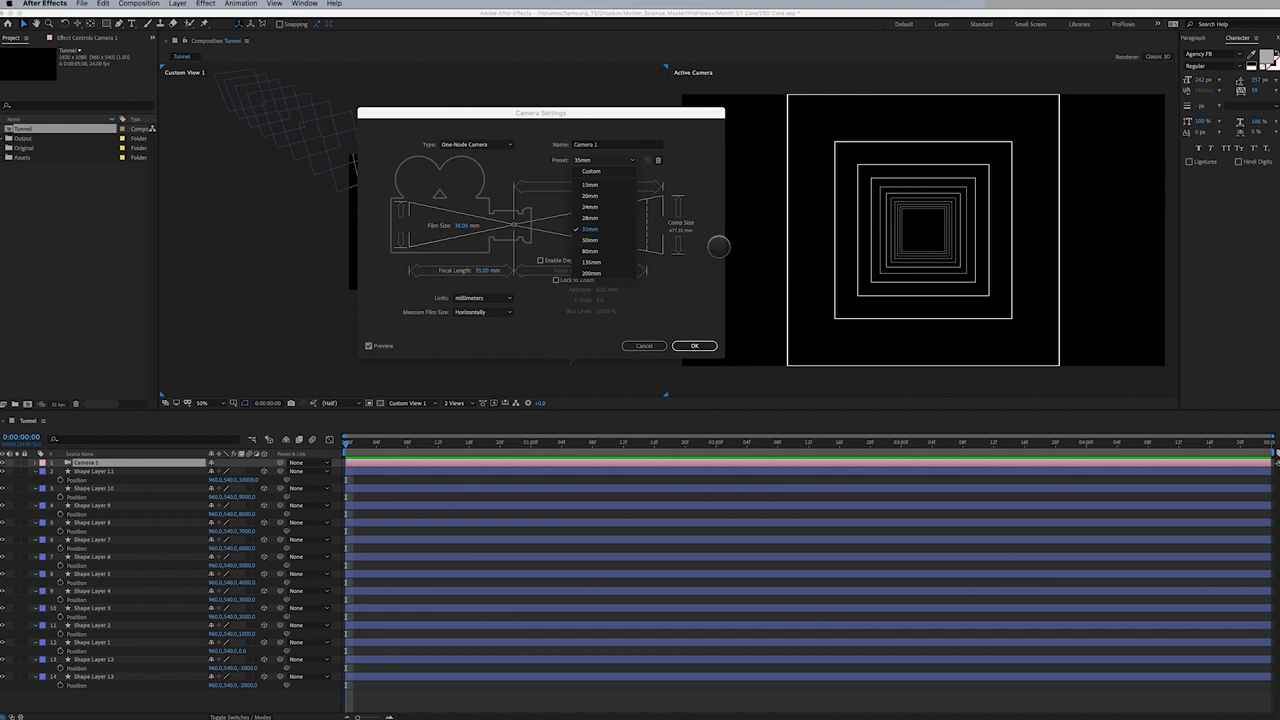
left_click(608, 241)
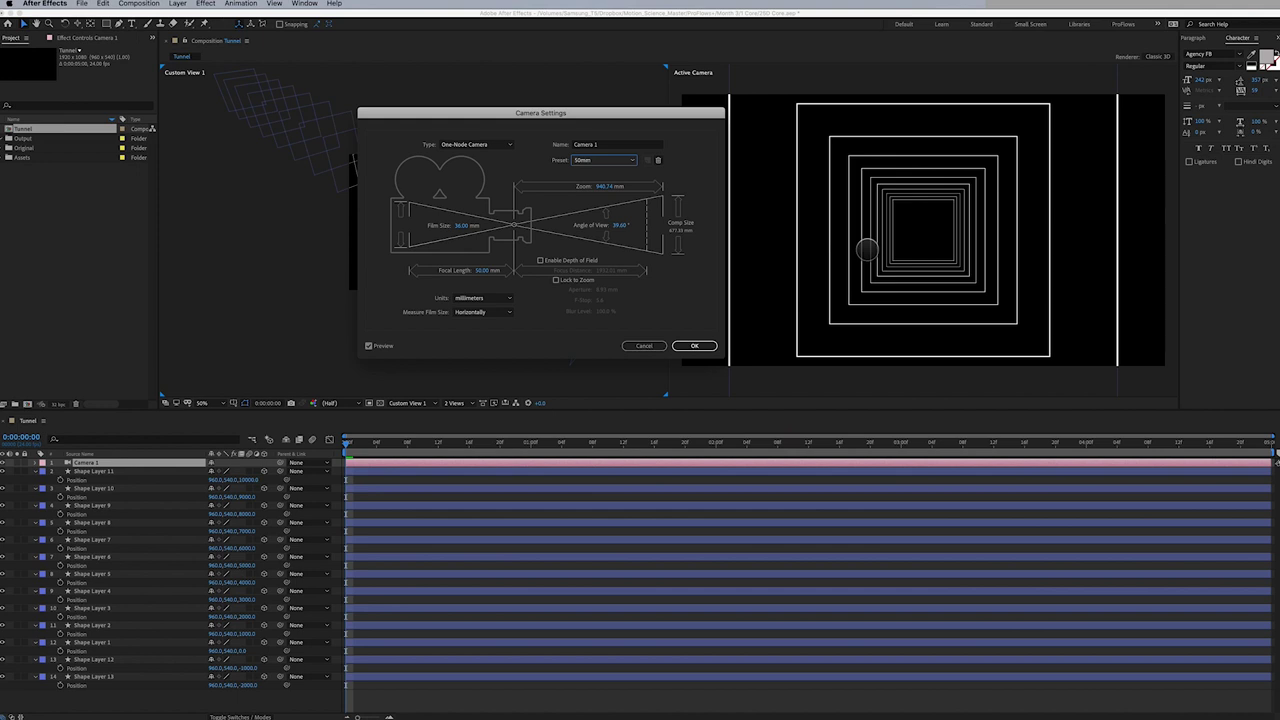
left_click(605, 159)
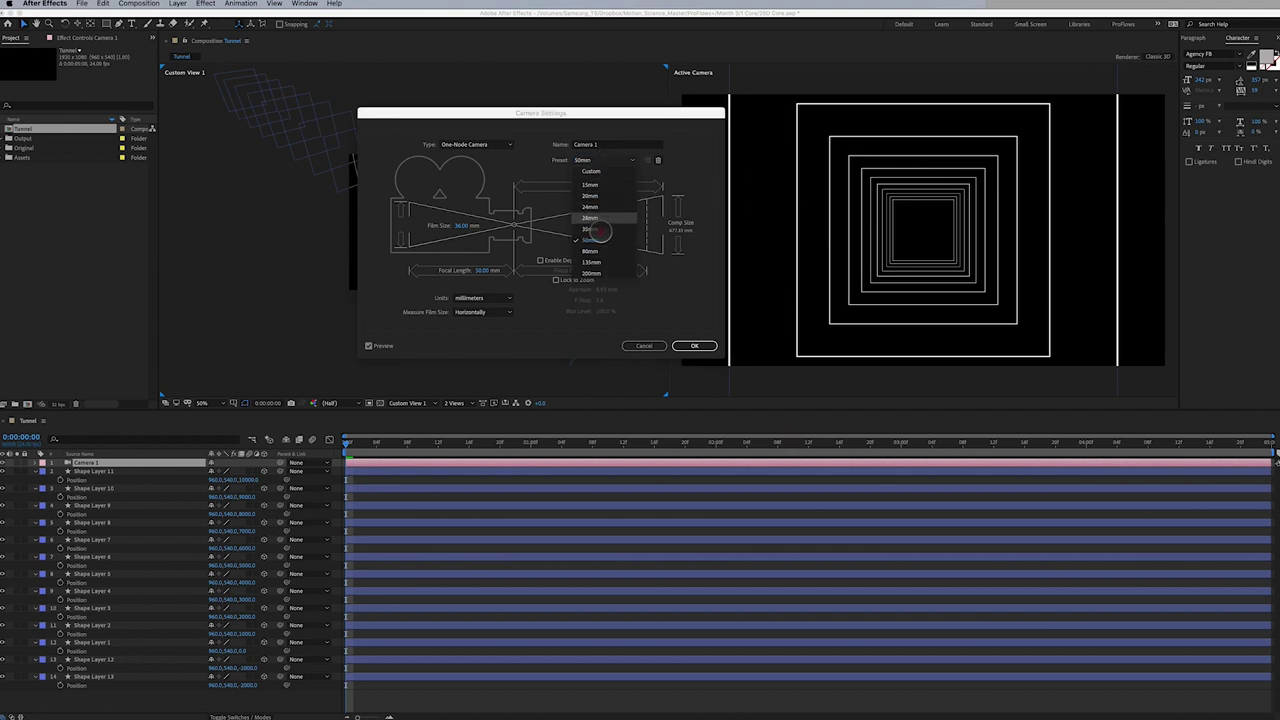
left_click(592, 262)
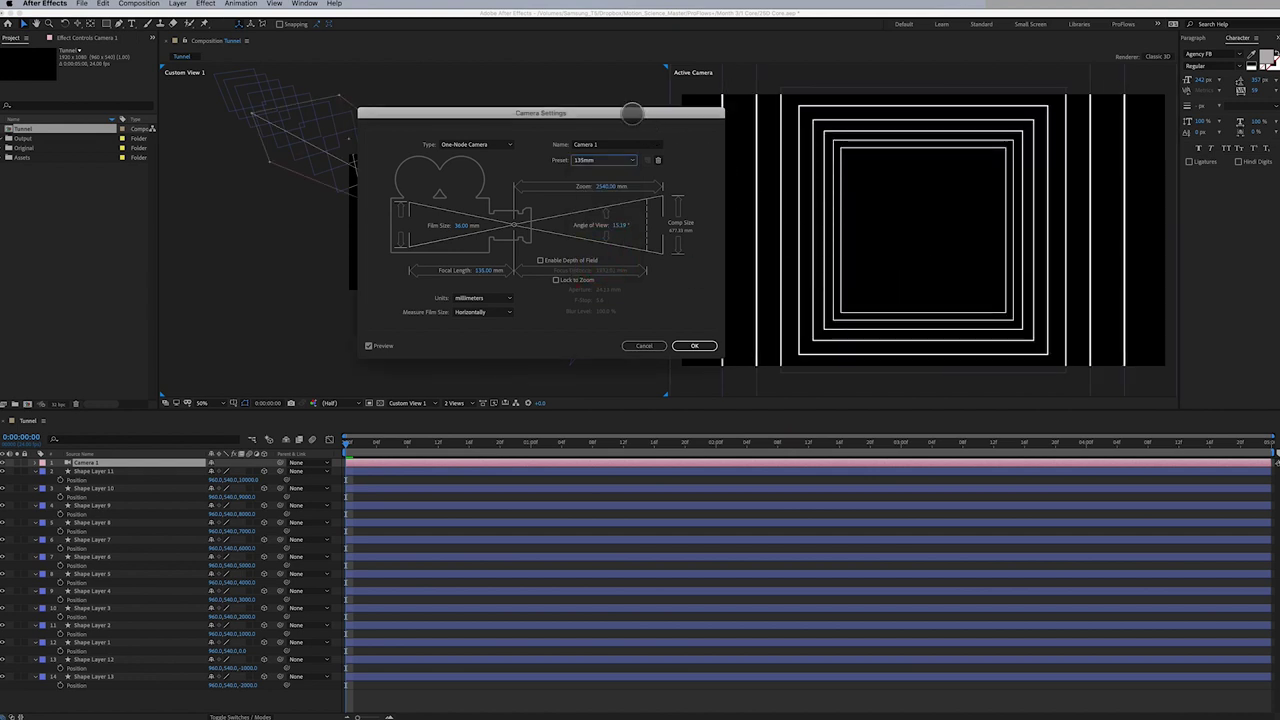
left_click_drag(625, 113, 966, 355)
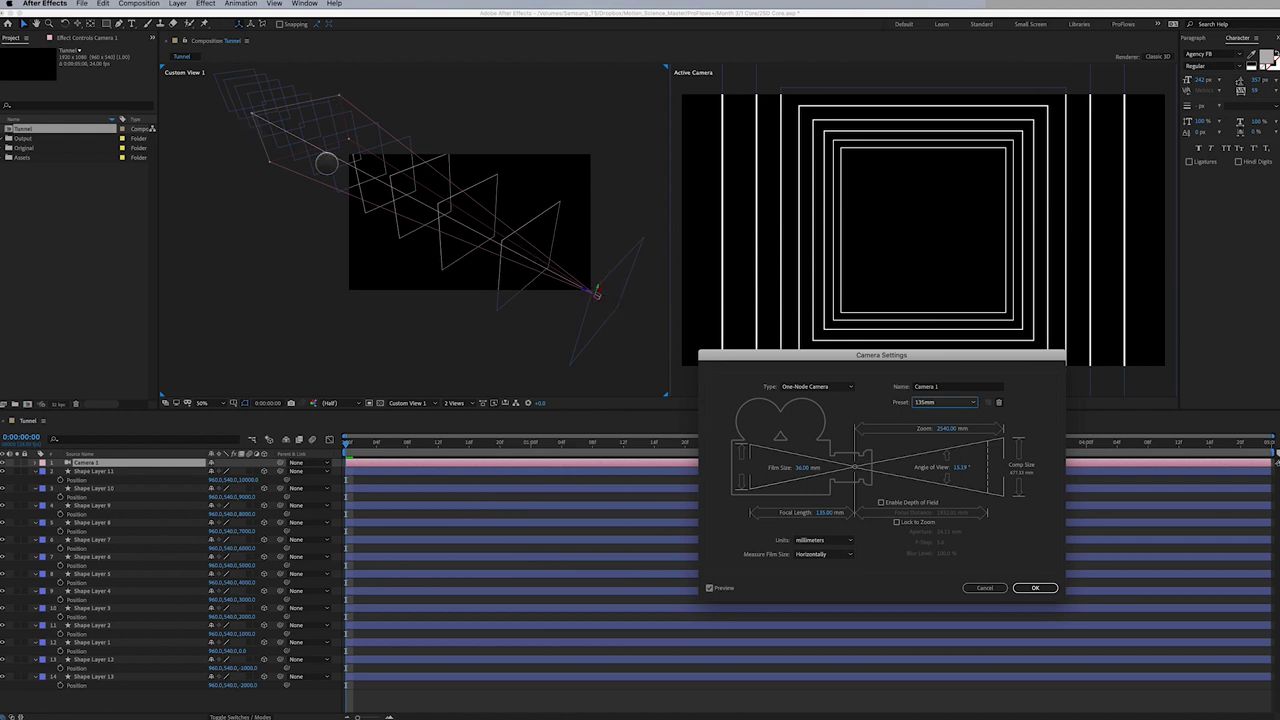
Compare the 35mm, 20mm and 28mm presets, then confirm Camera 1 at 35mm
left_click(944, 402)
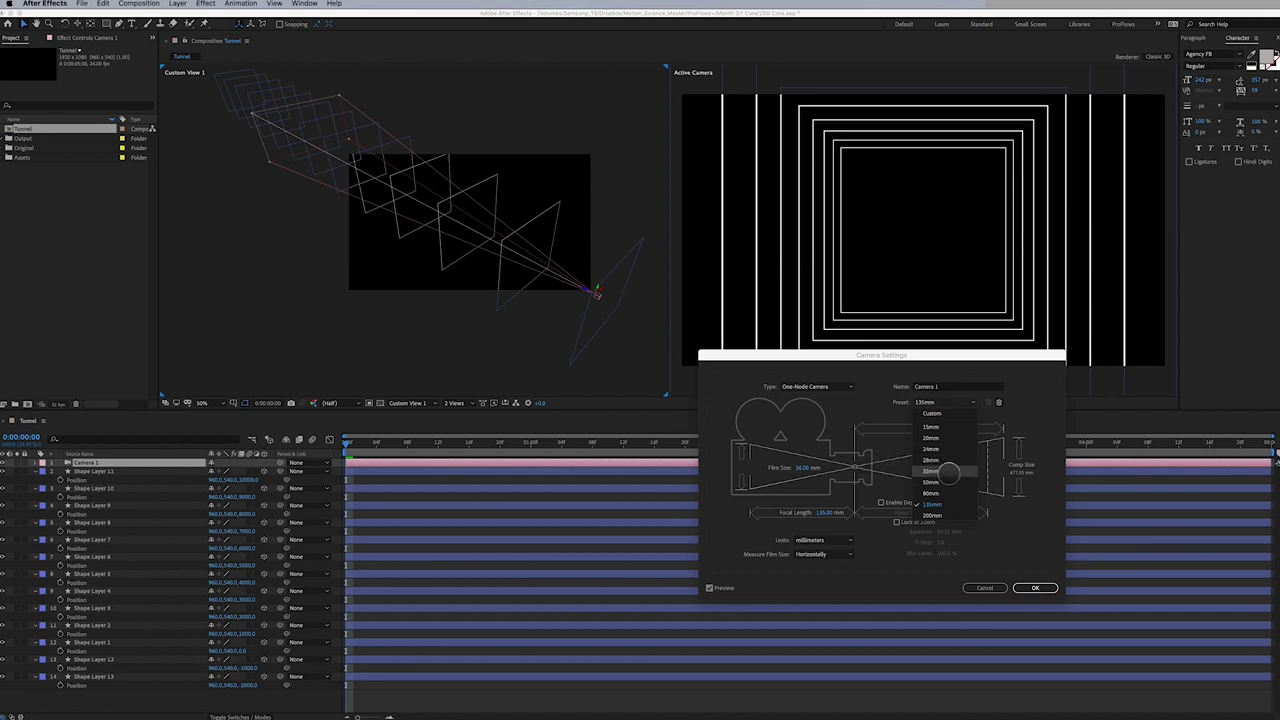
left_click(949, 471)
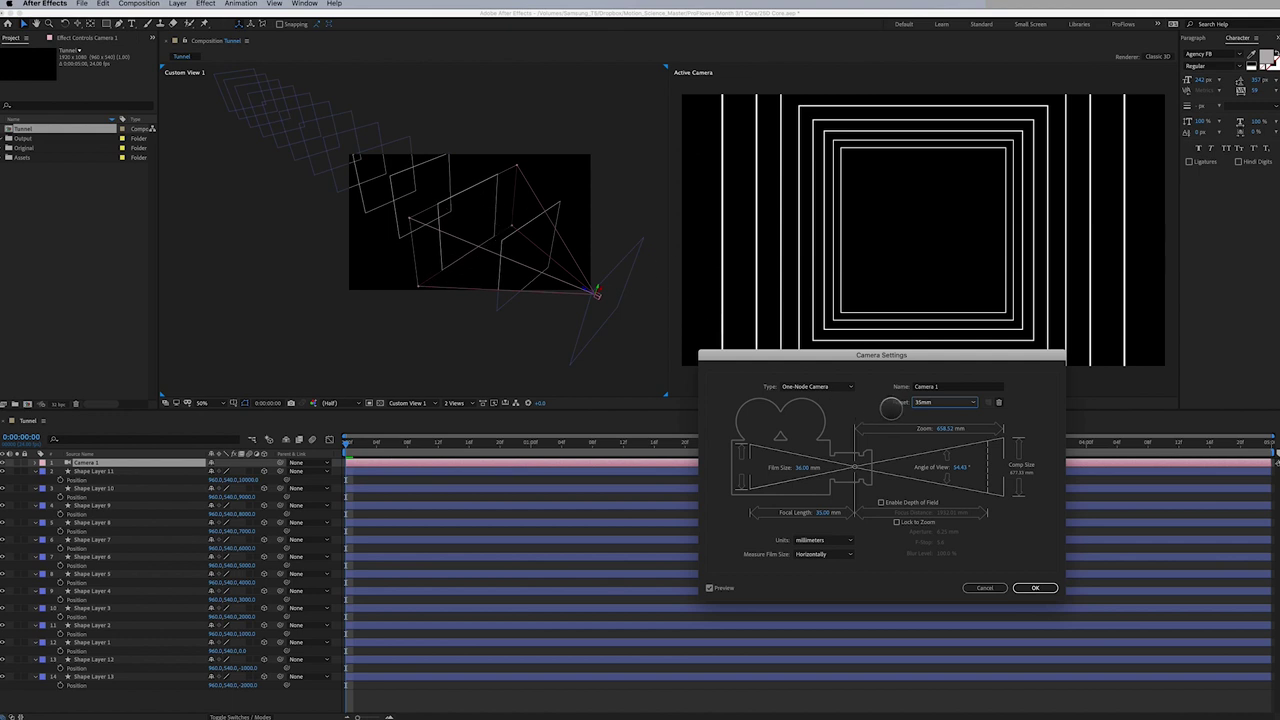
left_click(925, 402)
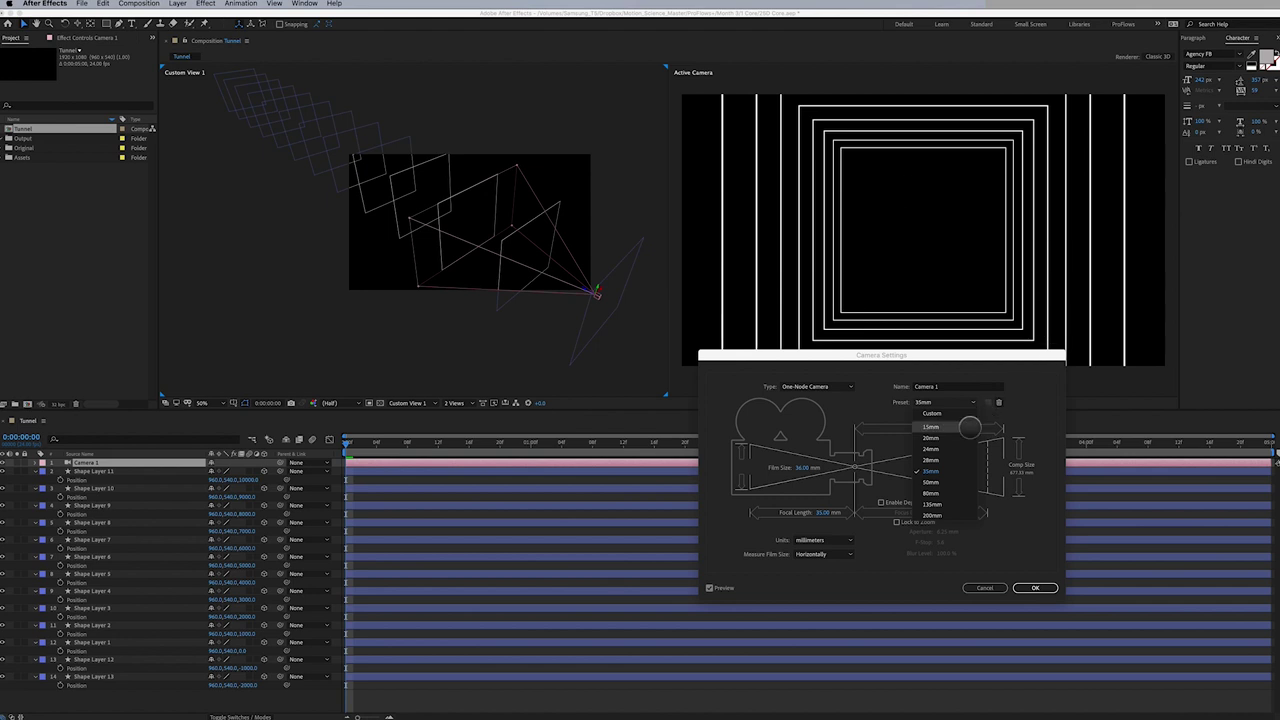
left_click(930, 438)
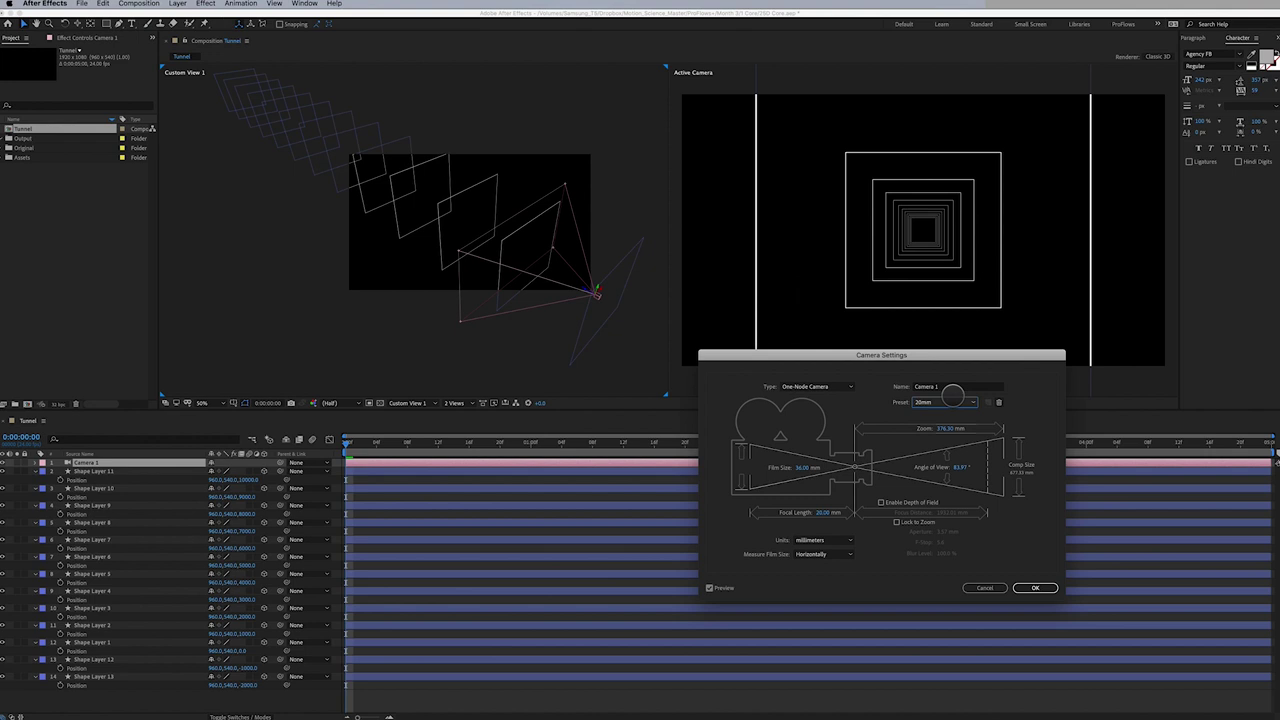
left_click(952, 398)
left_click(945, 457)
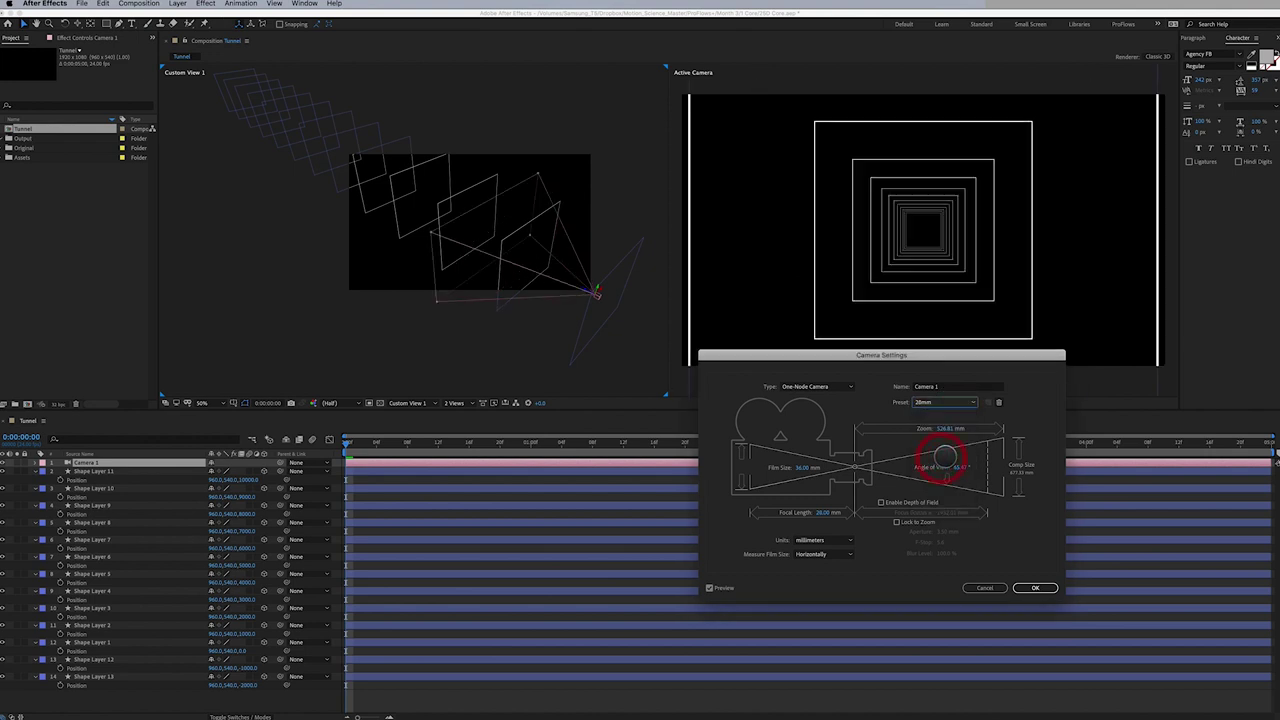
left_click(948, 402)
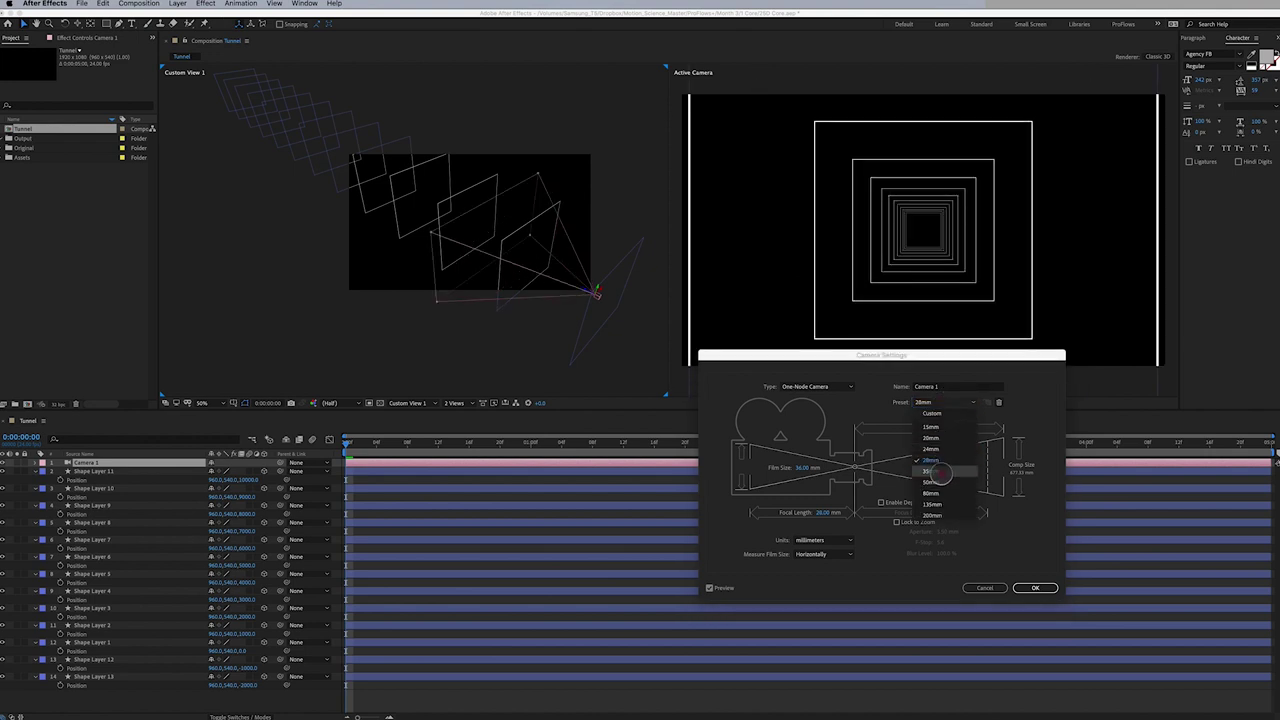
left_click(942, 472)
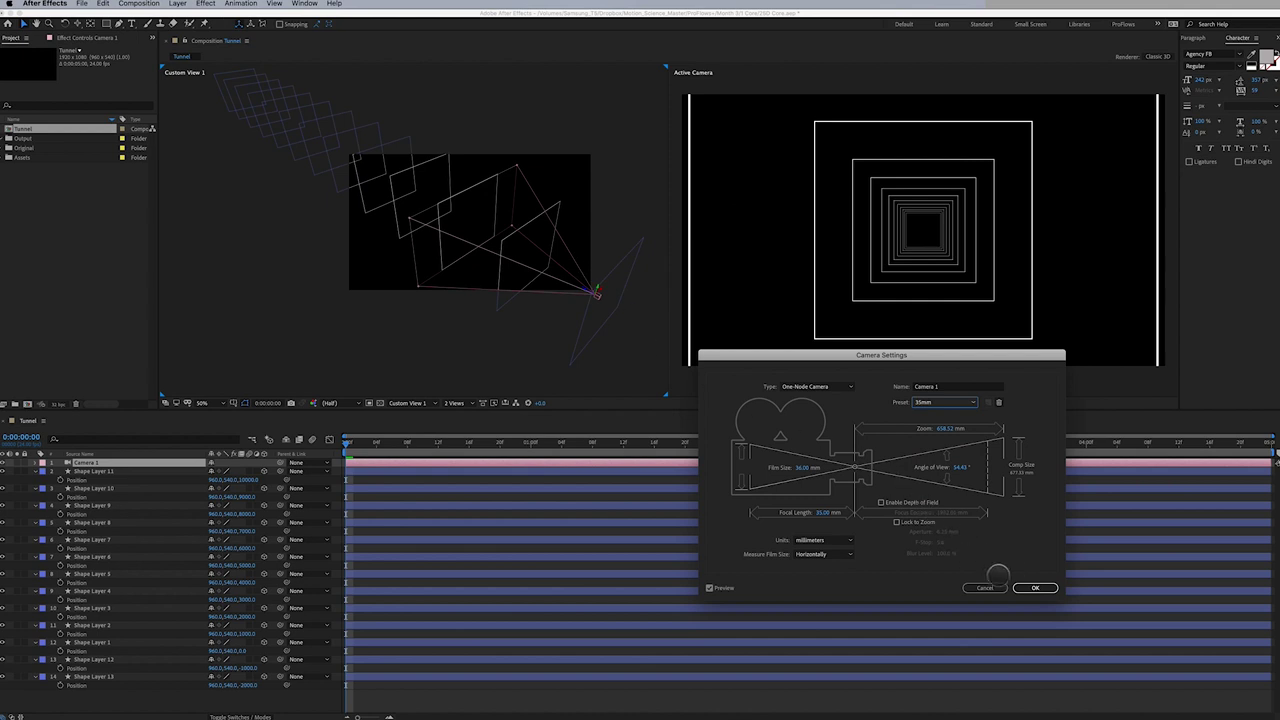
left_click(1035, 587)
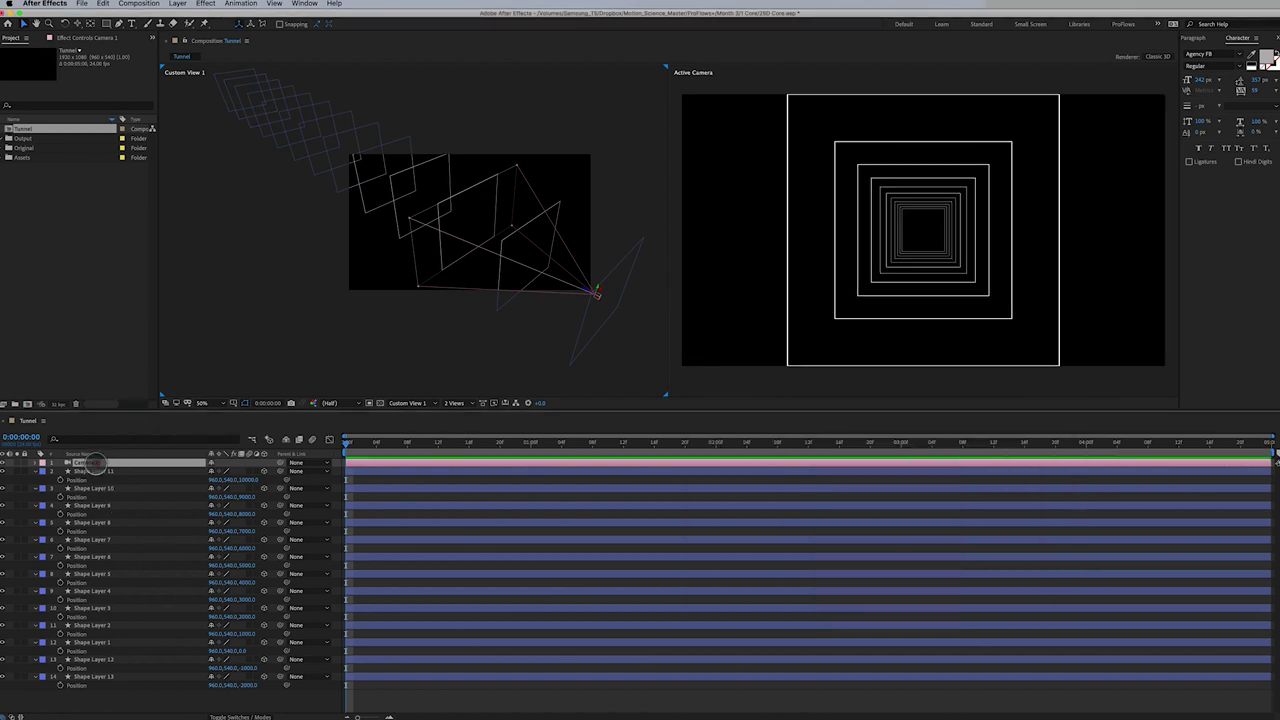
Show only Camera 1's Position, collapsing the Position rows of Shape Layers 11–13
left_click(92, 463)
left_click(3, 463)
left_click(3, 463)
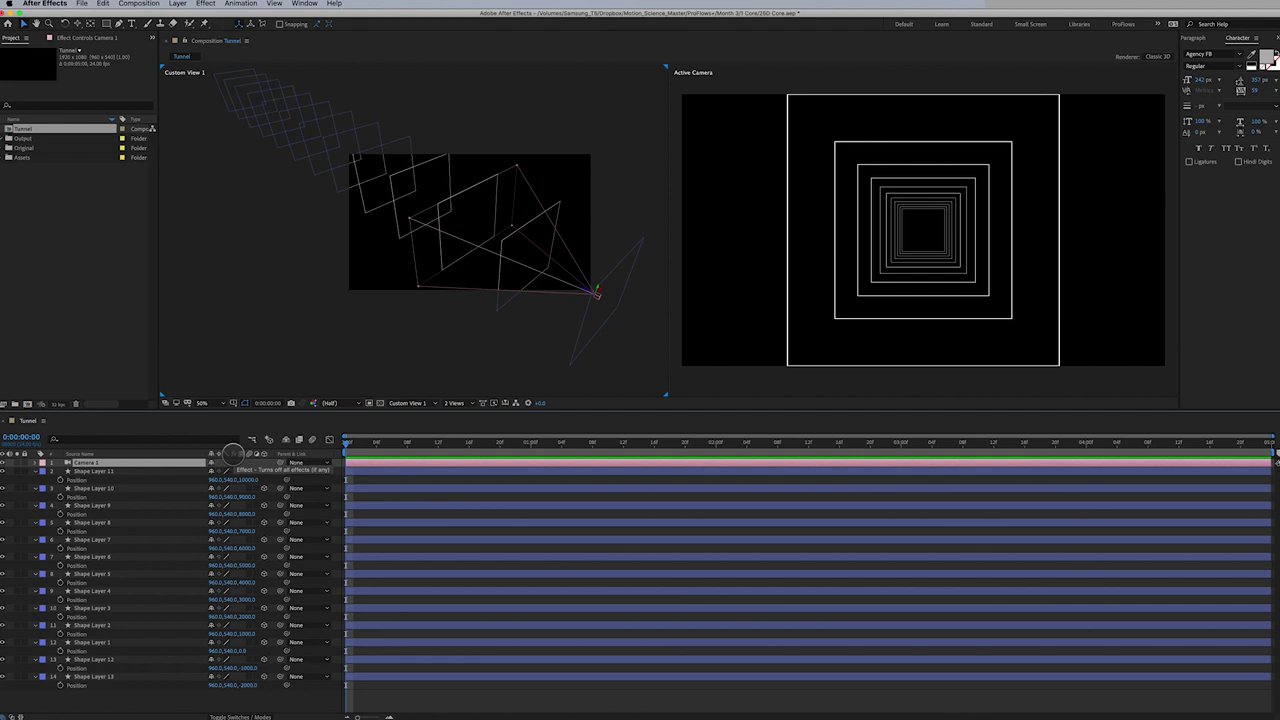
key("p")
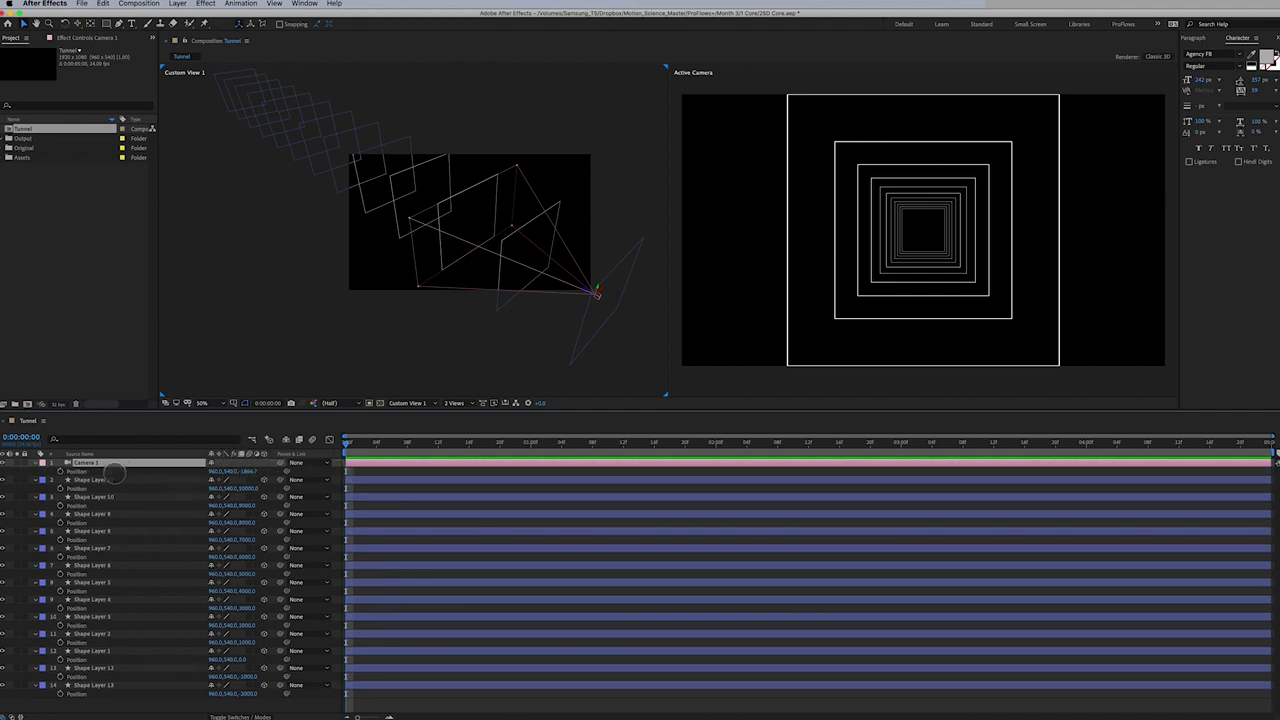
left_click(86, 480)
left_click(100, 683, "shift")
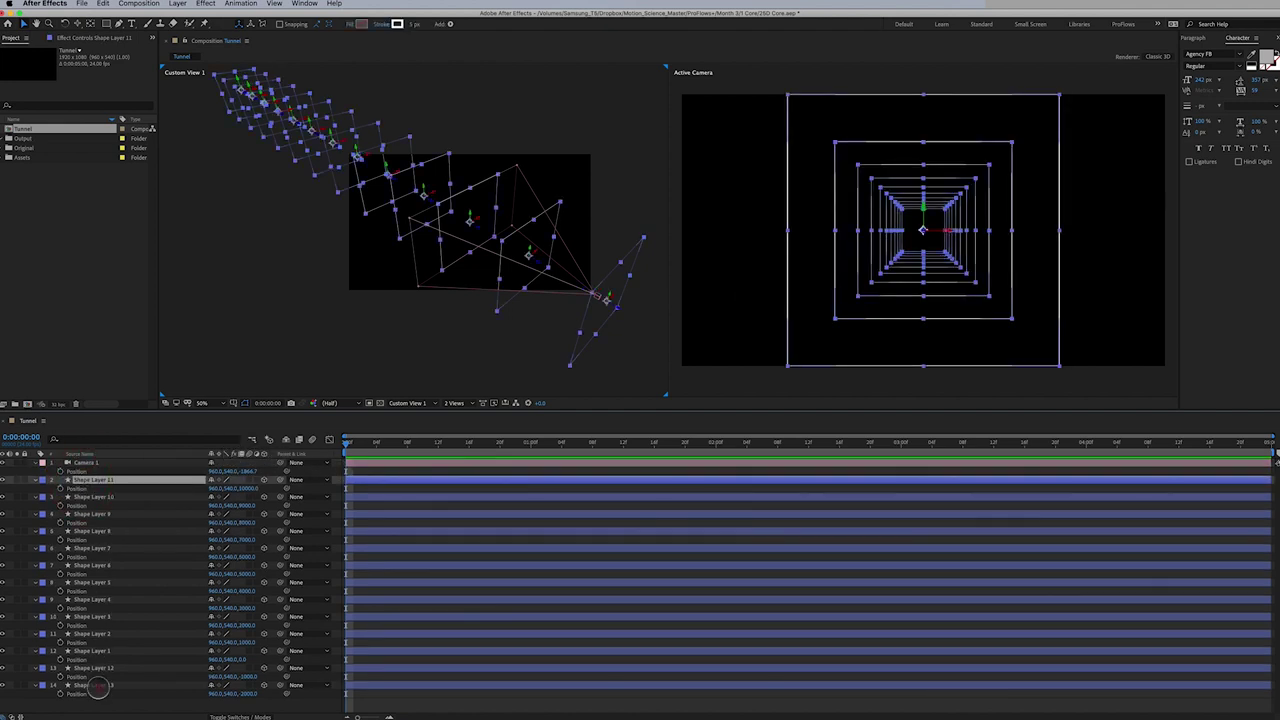
left_click(32, 480)
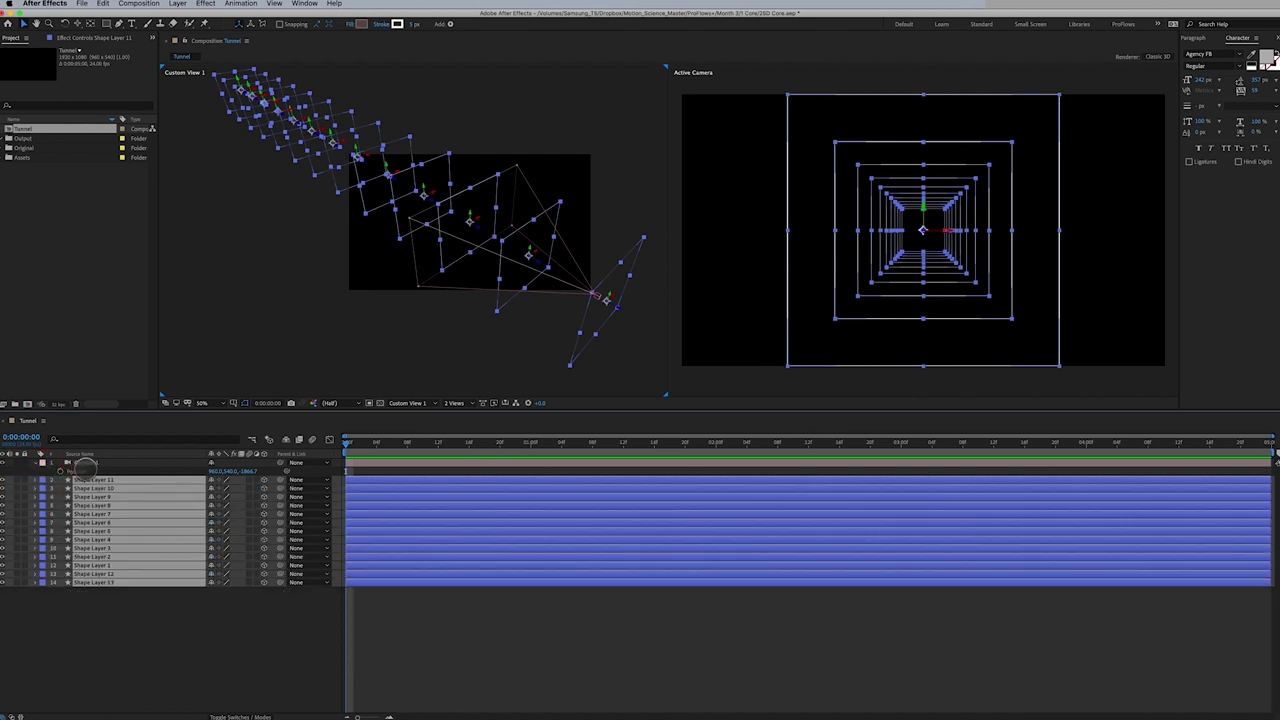
left_click(88, 463)
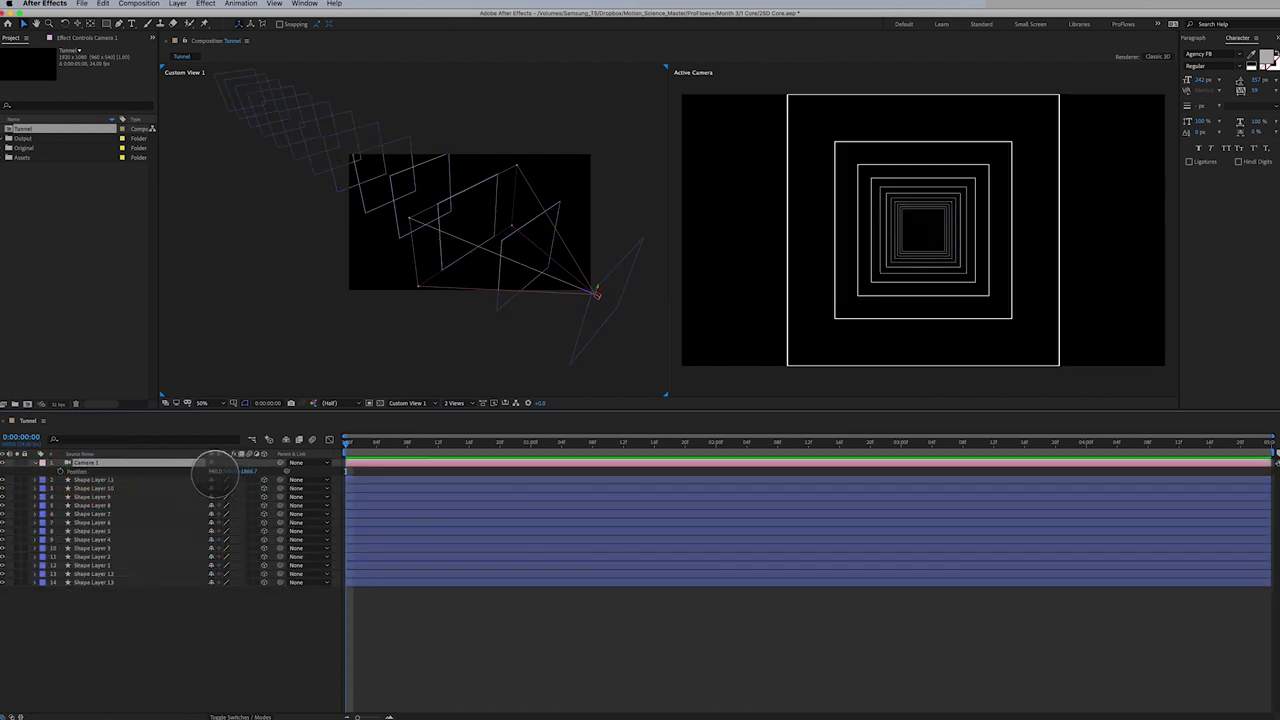
Scrub Camera 1's Position X both ways, then undo back to X 960
left_click_drag(213, 472, 40, 505)
left_click(389, 534)
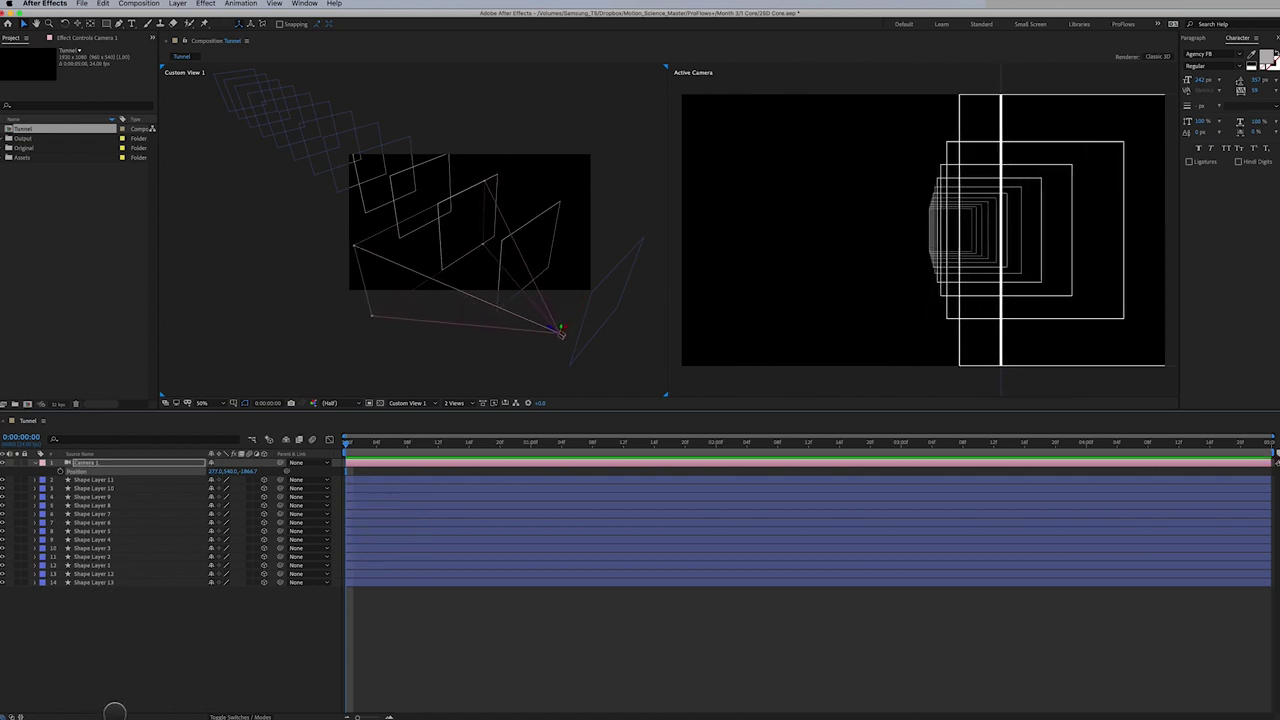
key("ctrl+z")
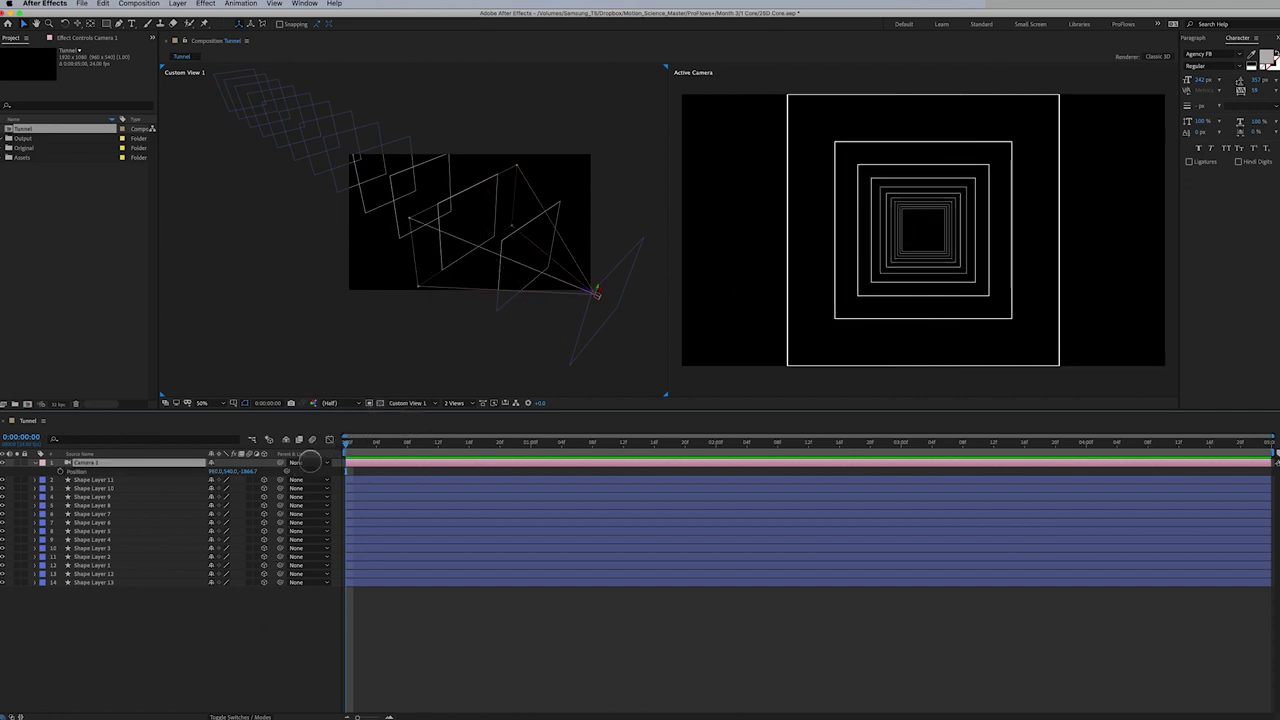
Scrub Camera 1's Position to Y 993 and push it deeper along Z
left_click_drag(224, 470, 437, 309)
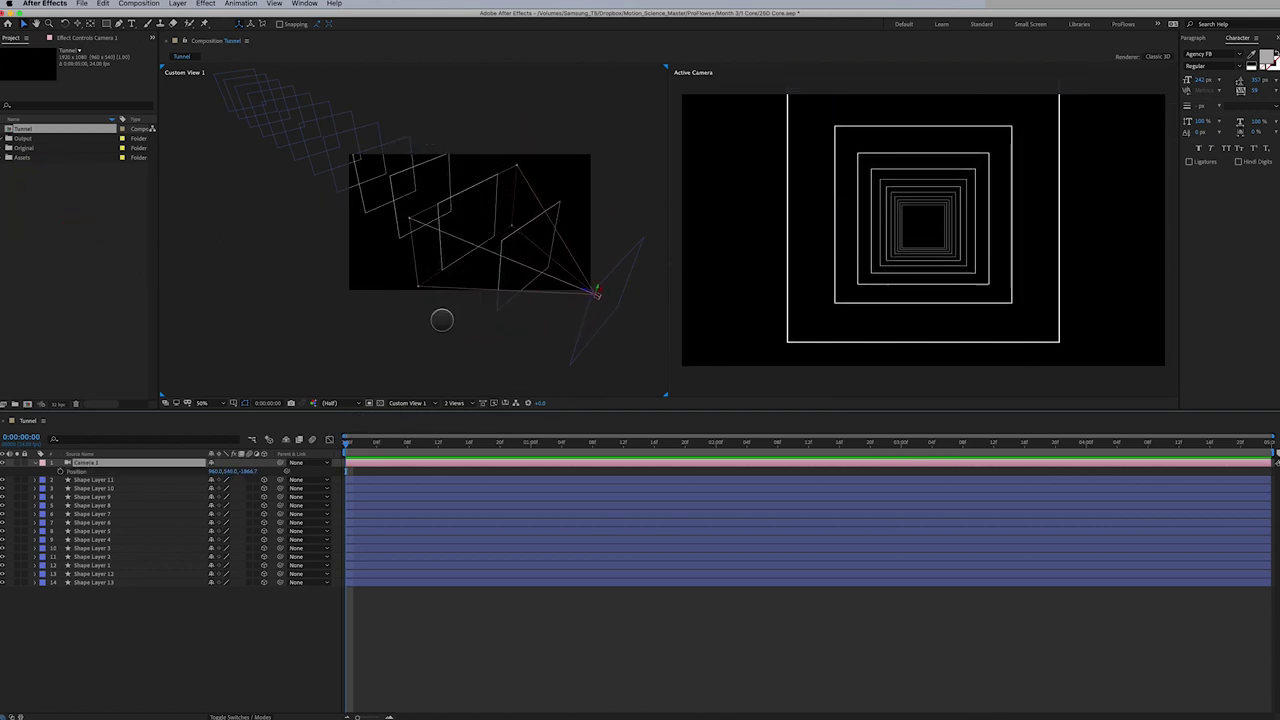
left_click_drag(283, 470, 620, 295)
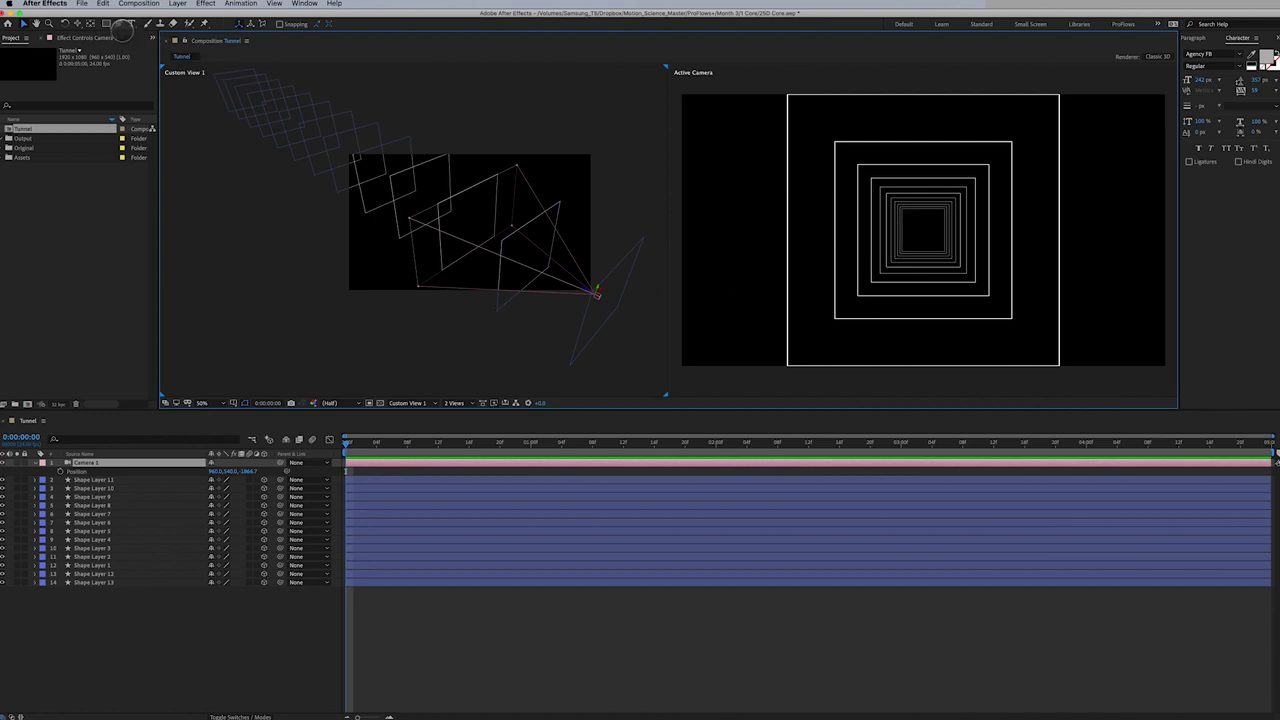
Dolly Camera 1 into the tunnel in the Active Camera view and orbit it slightly
left_click_drag(80, 23, 104, 23)
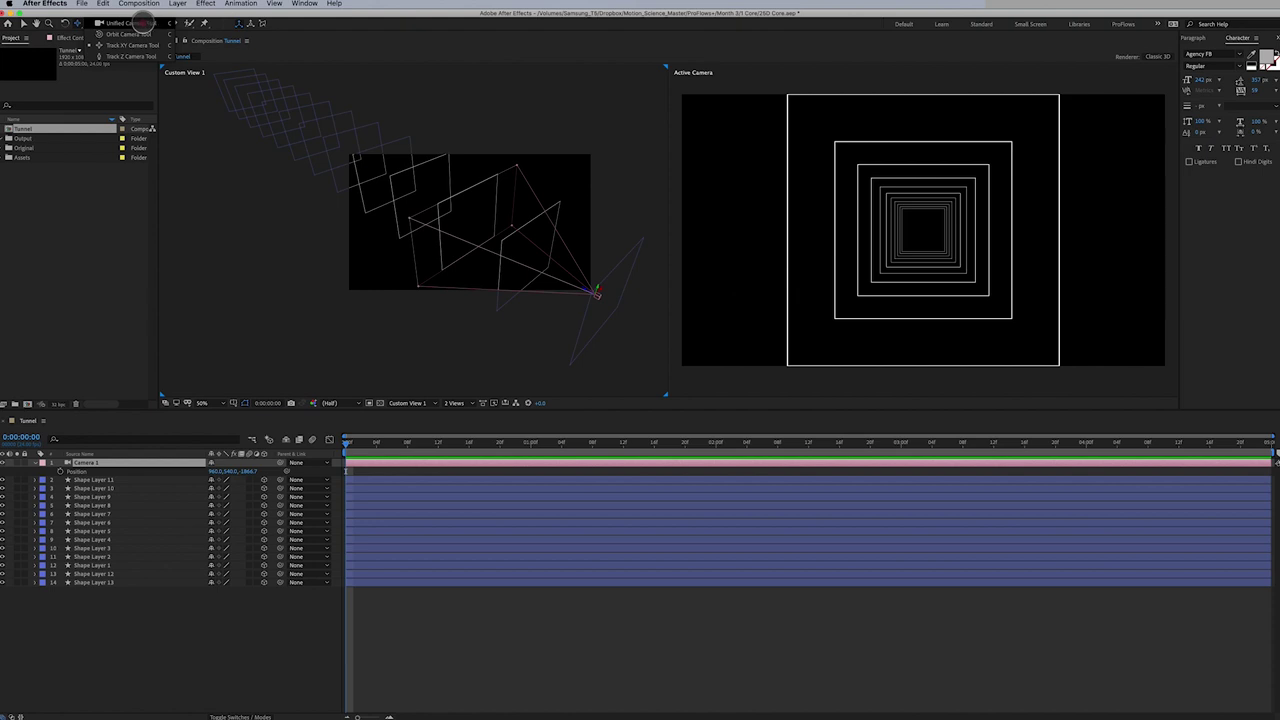
left_click_drag(138, 34, 178, 82)
left_click(806, 194)
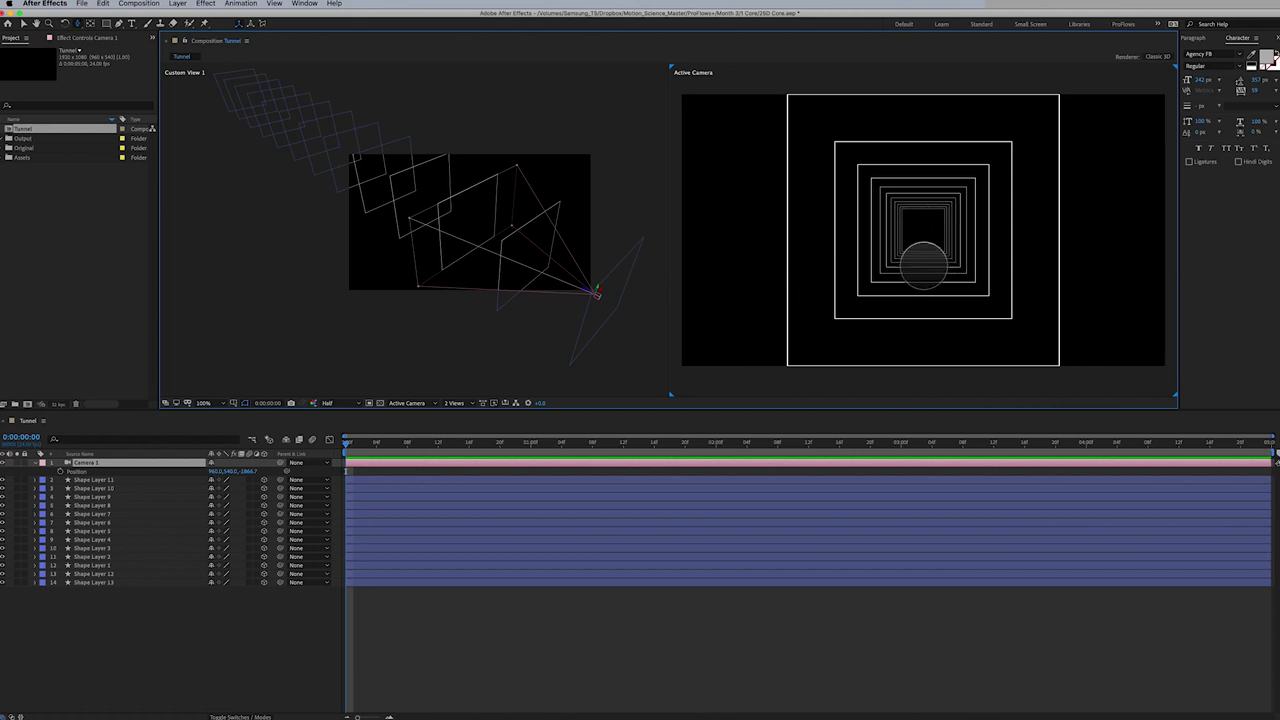
left_click_drag(923, 265, 903, 600)
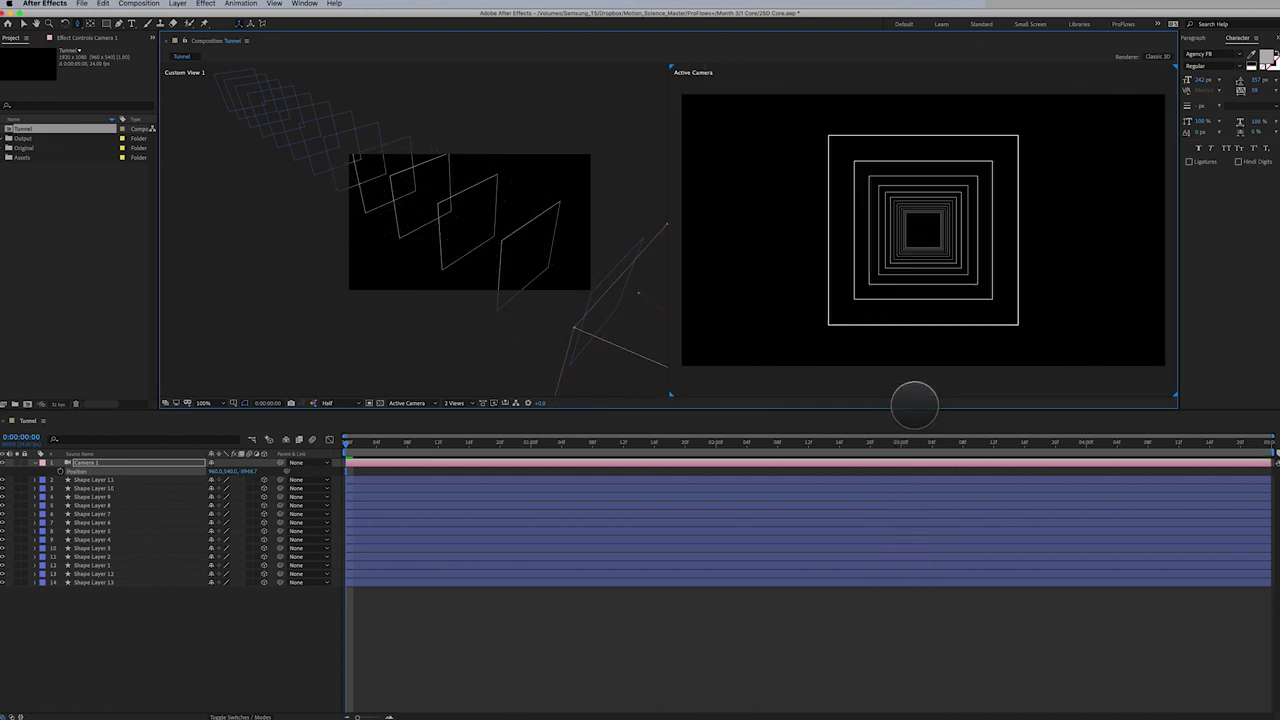
left_click_drag(914, 405, 925, 215)
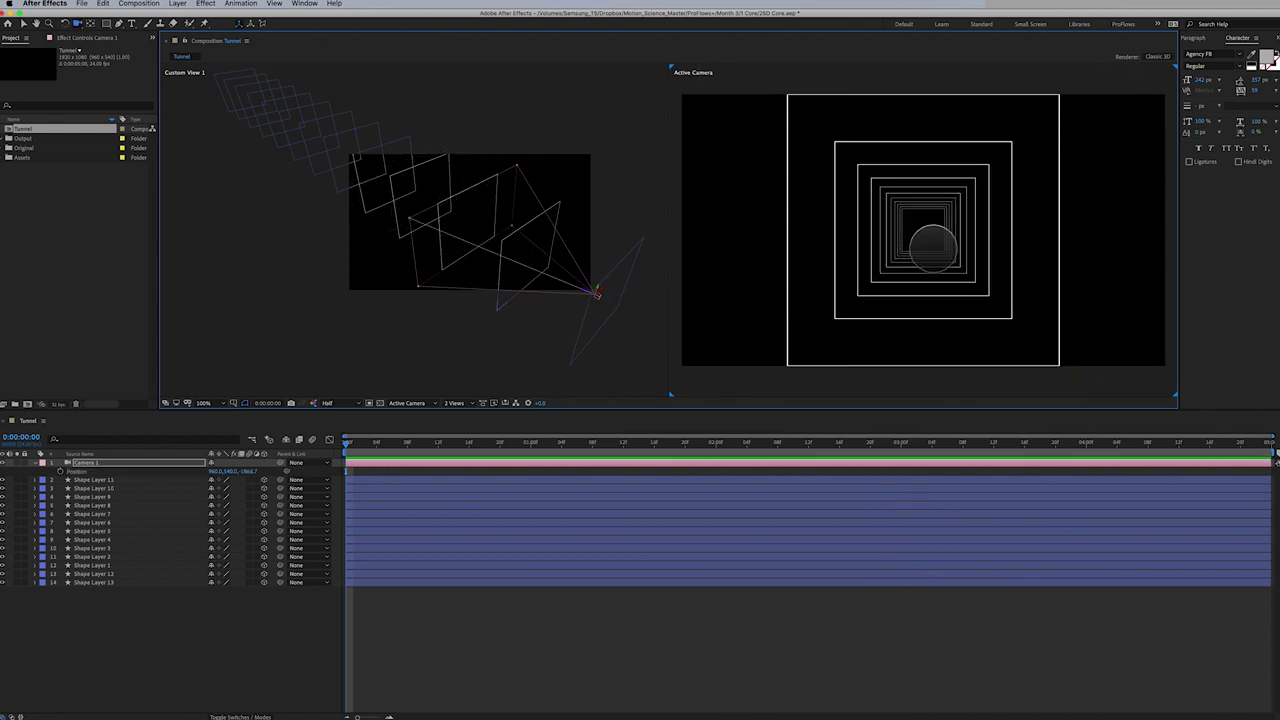
mouse_move(928, 248)
left_mouse_down()
mouse_move(945, 266)
mouse_move(957, 243)
mouse_move(926, 234)
mouse_move(920, 257)
mouse_move(934, 266)
mouse_move(935, 248)
mouse_move(966, 243)
mouse_move(934, 250)
left_mouse_up()
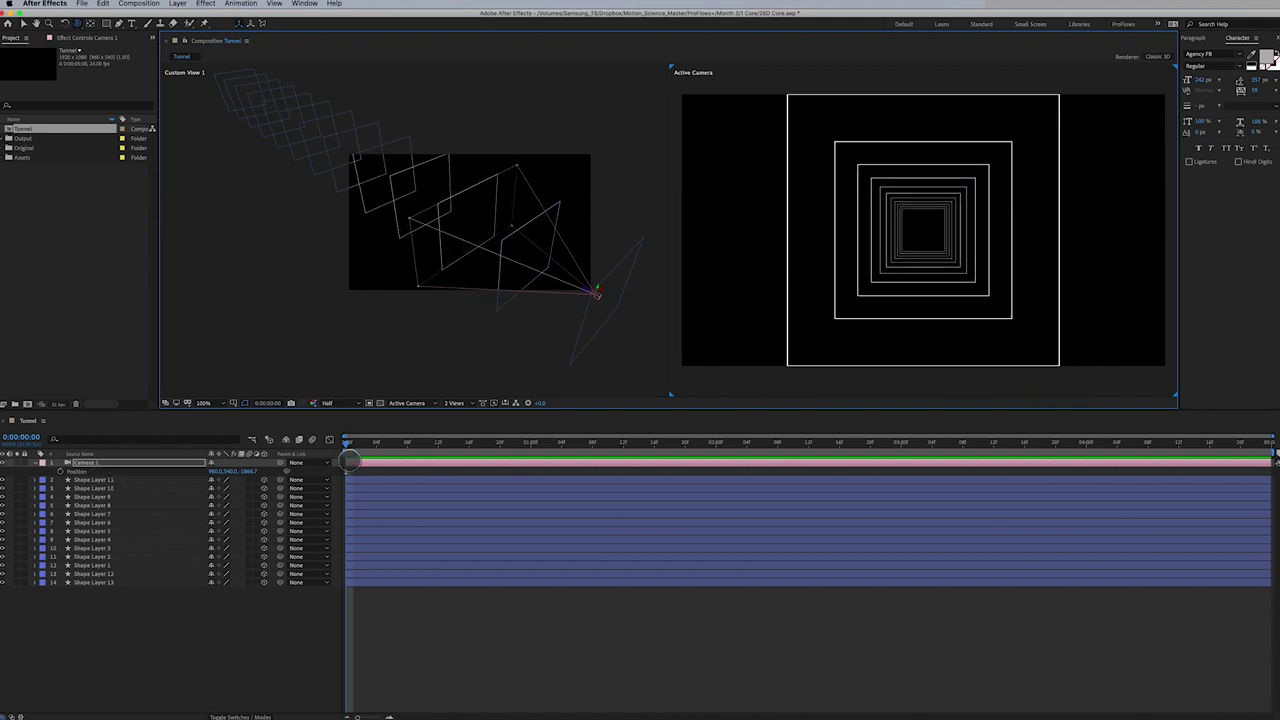
Keyframe Camera 1's Position for an end-of-clip pull-back, then preview from the start
left_click(60, 475)
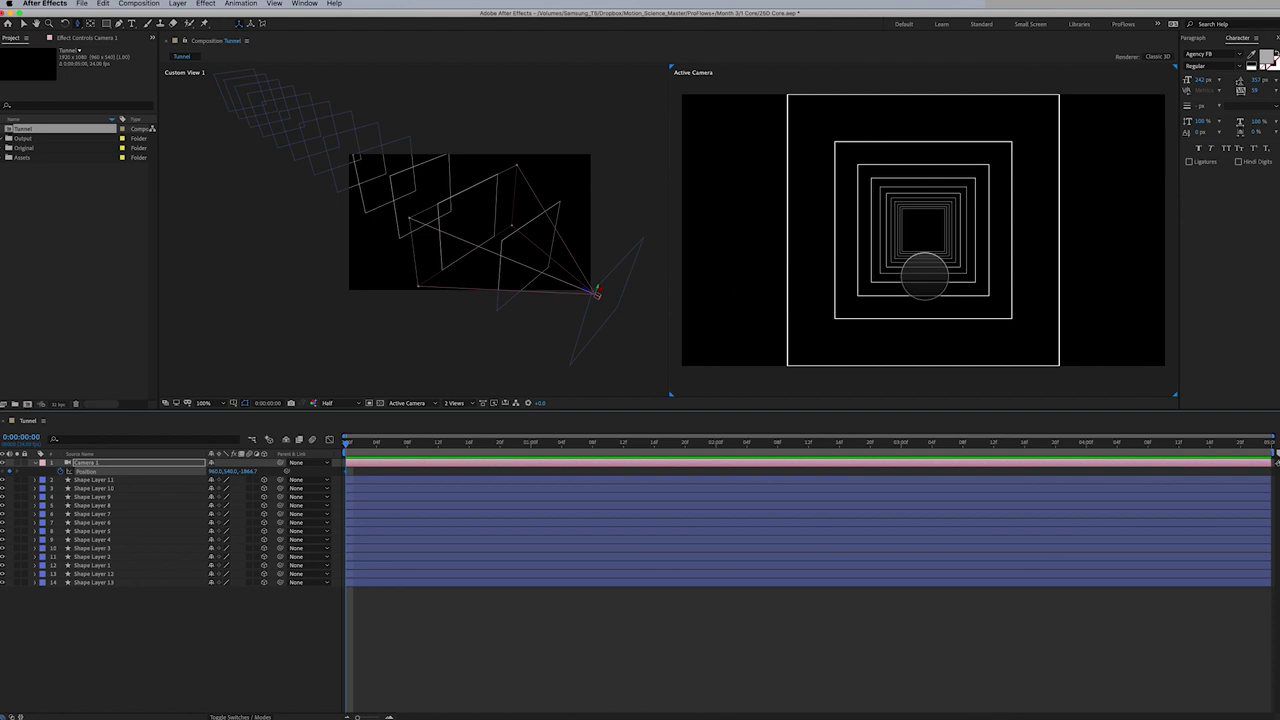
left_click_drag(924, 276, 977, 143)
key("space")
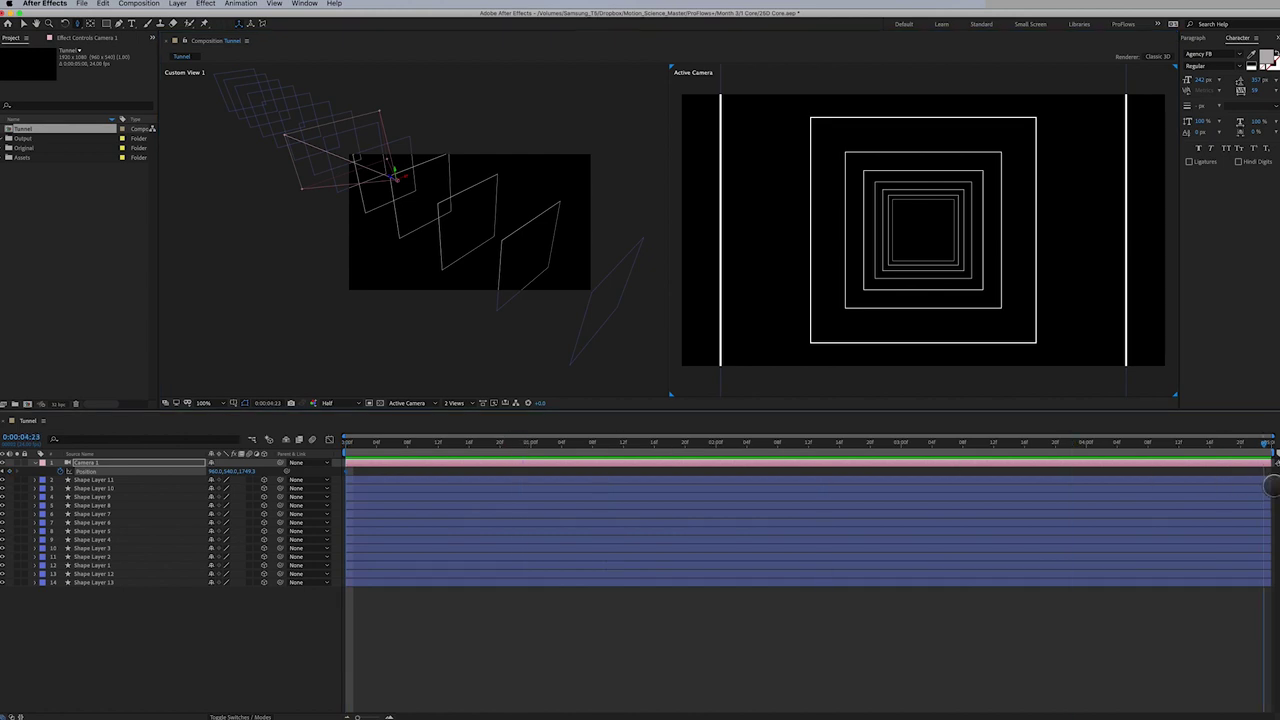
left_click_drag(918, 250, 953, 338)
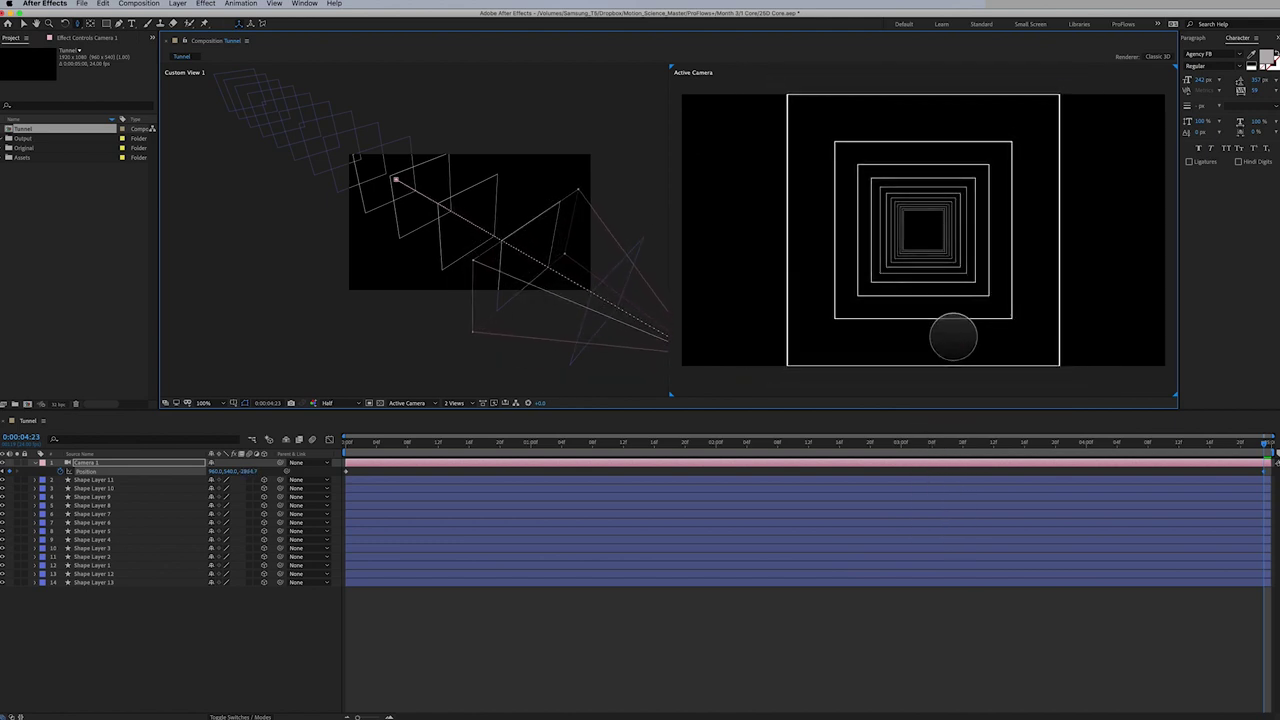
left_click_drag(1049, 447, 347, 447)
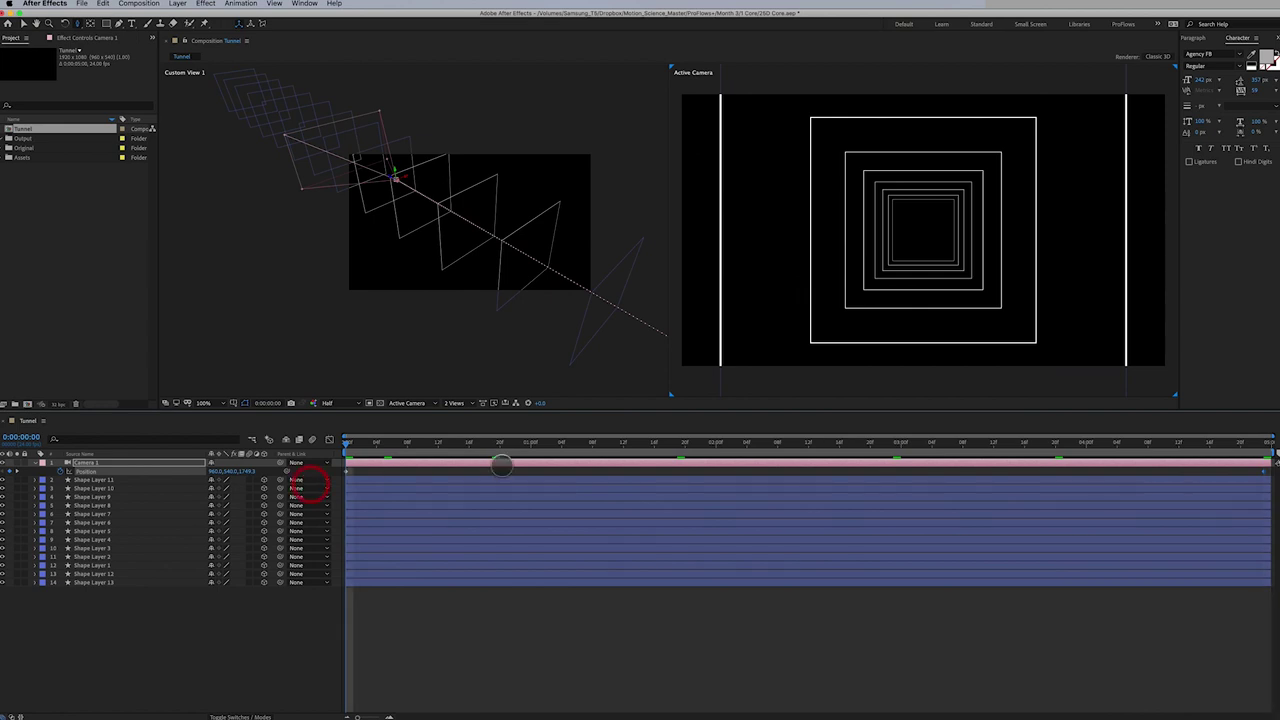
key("space")
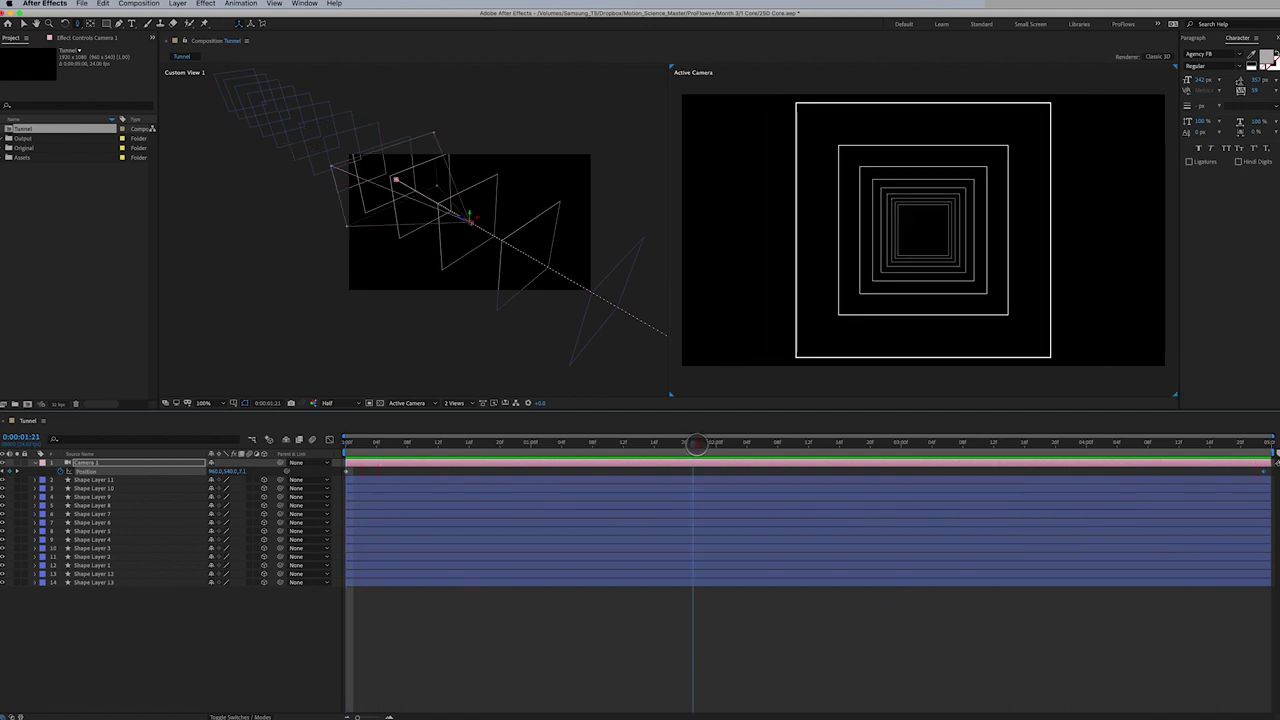
Stop the preview at 0:00:02:02 and expand Camera 1's Camera Options, testing Zoom values
left_click(731, 444)
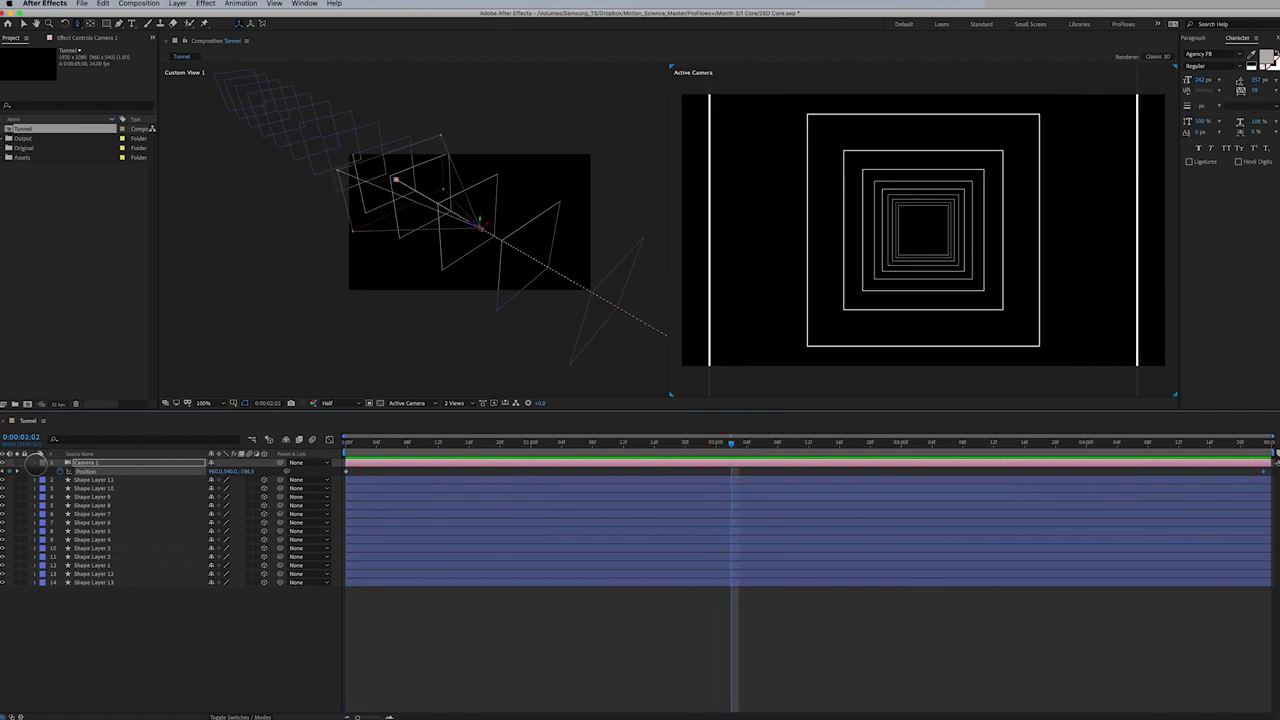
left_click(35, 462)
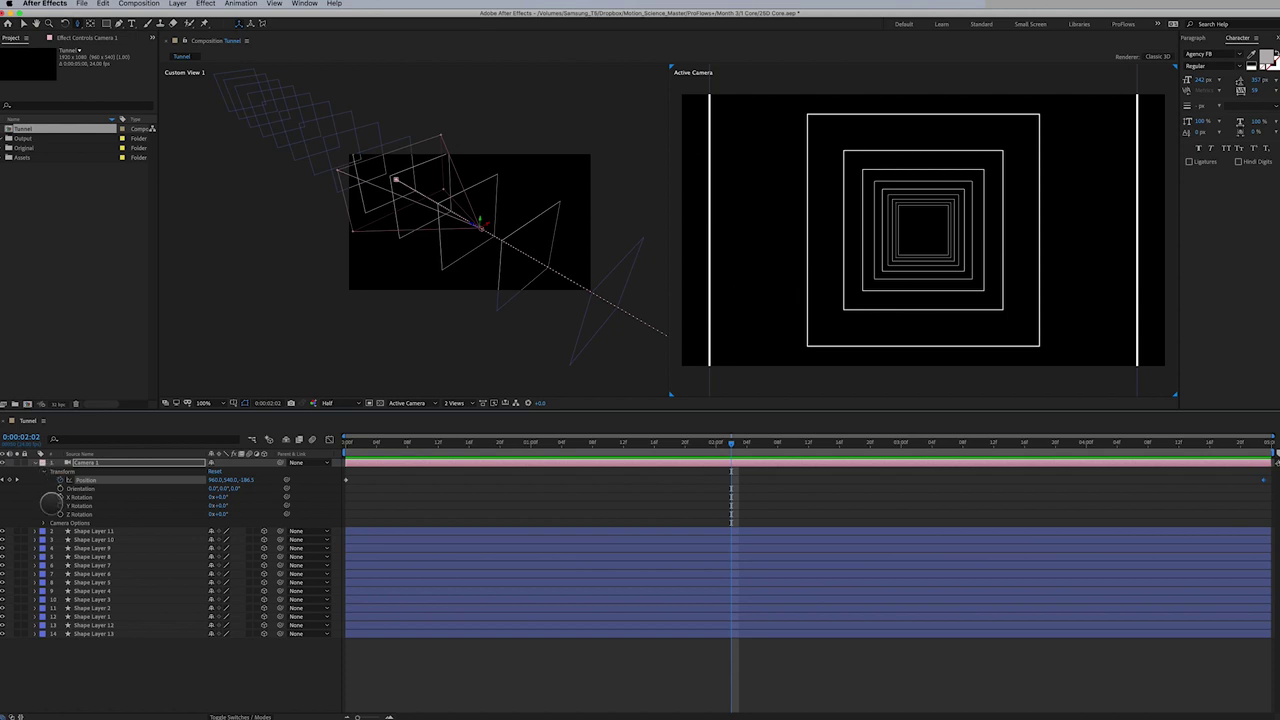
left_click(61, 523)
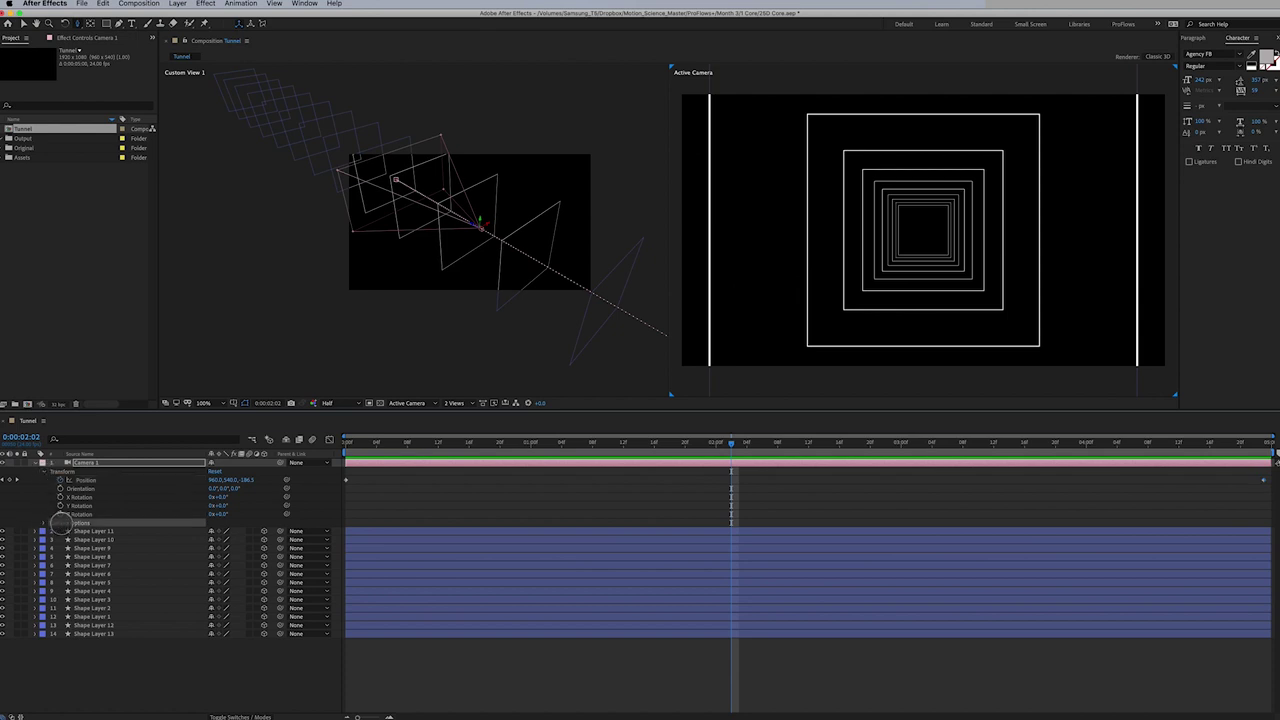
left_click(43, 523)
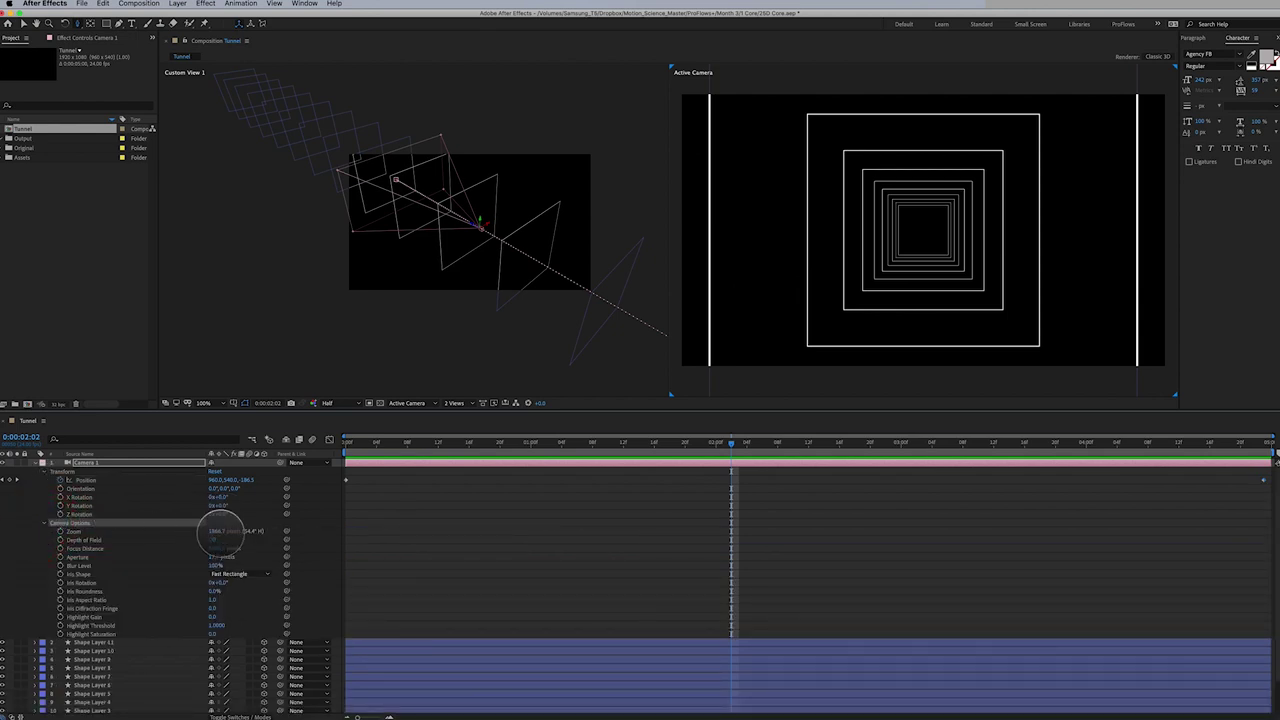
mouse_move(215, 535)
left_mouse_down()
mouse_move(246, 517)
mouse_move(446, 537)
mouse_move(523, 563)
mouse_move(5, 538)
mouse_move(343, 529)
mouse_move(229, 551)
left_mouse_up()
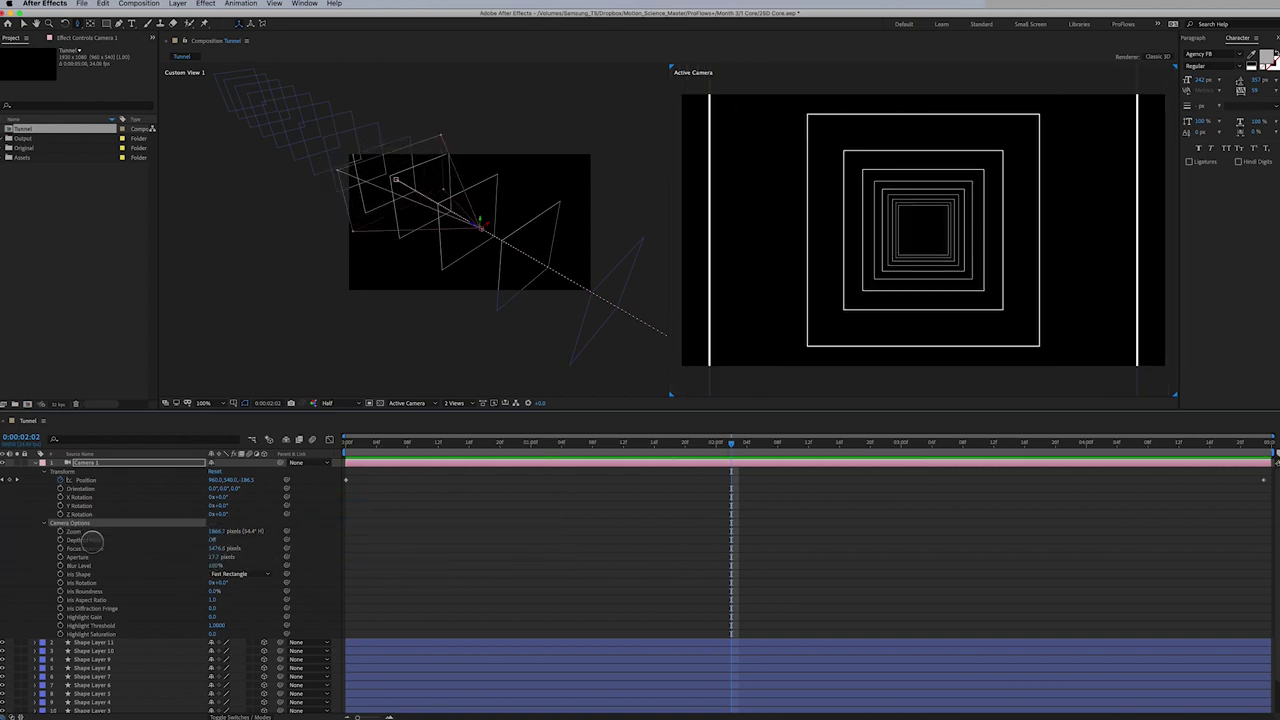
Turn Depth of Field on and pull Focus Distance closer to the camera
left_click(86, 540)
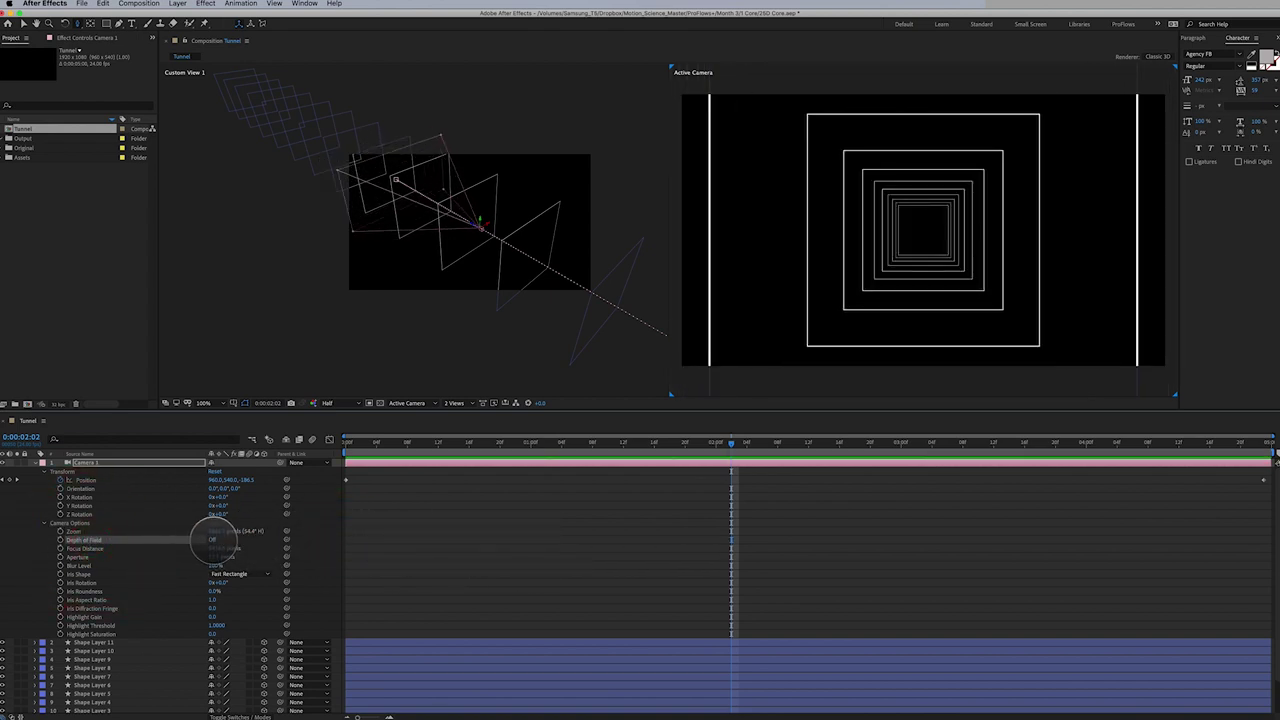
left_click(212, 540)
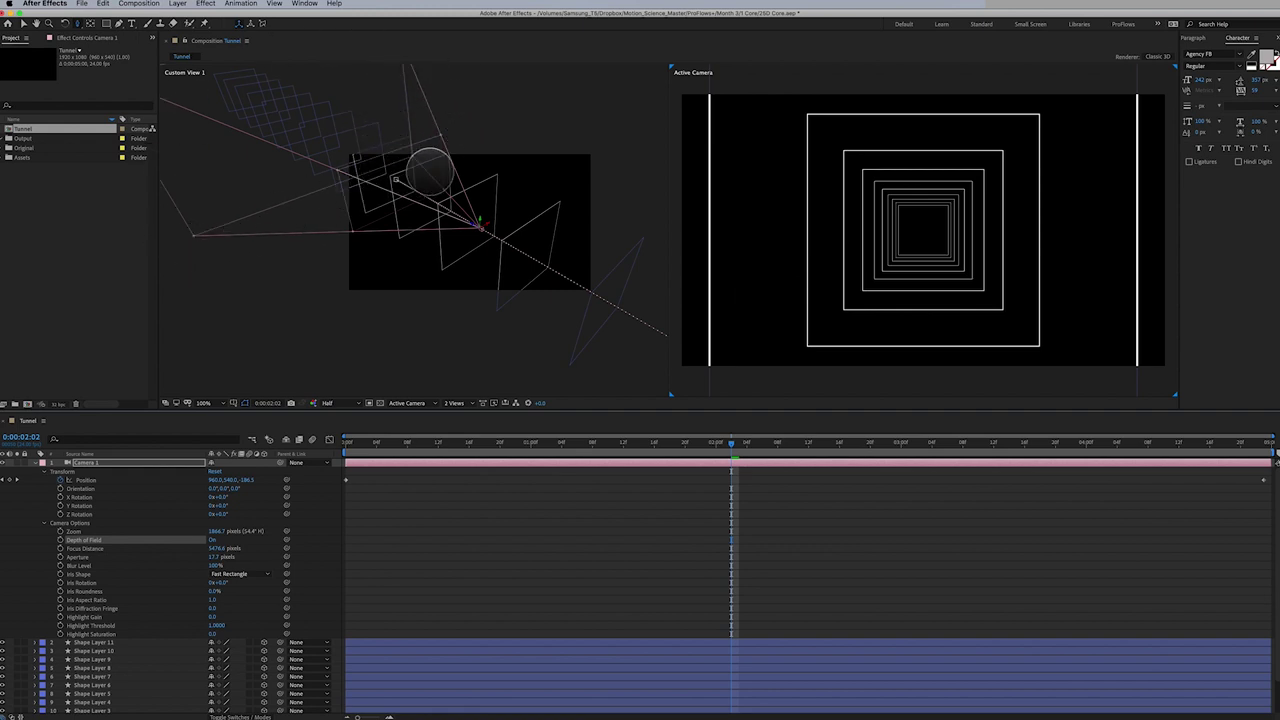
left_click_drag(430, 170, 209, 143)
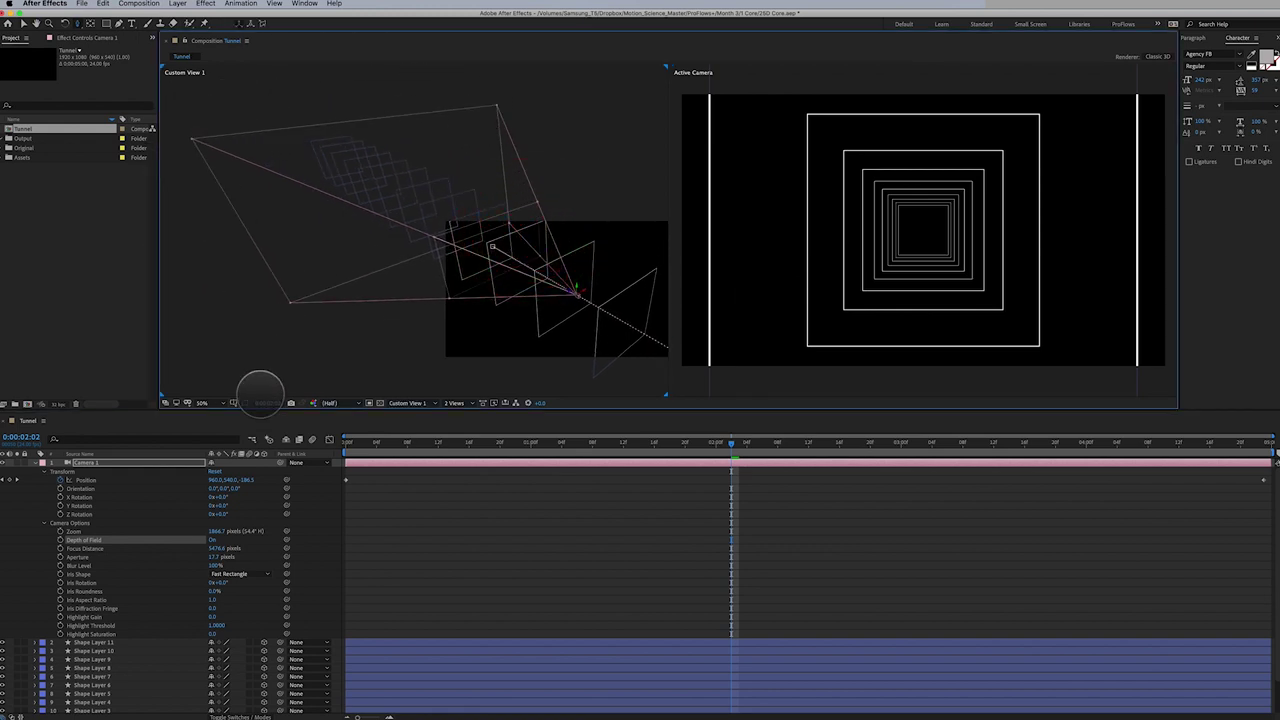
left_click(212, 540)
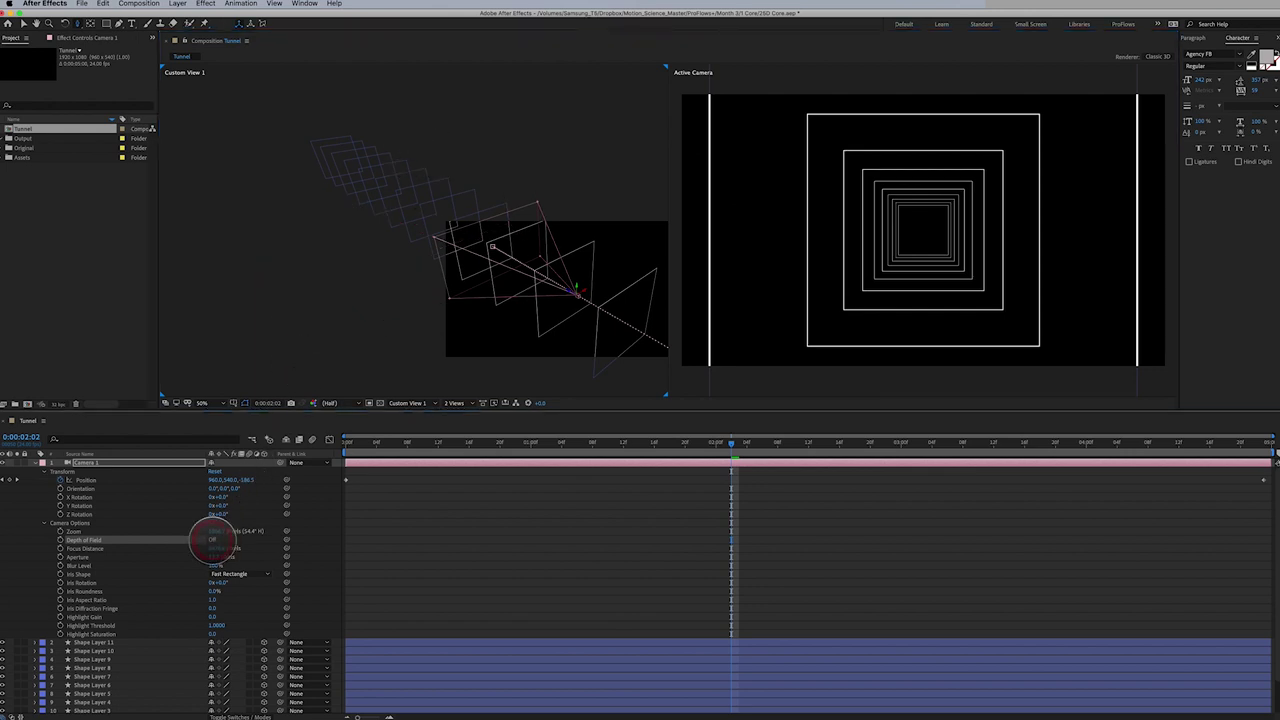
left_click(212, 540)
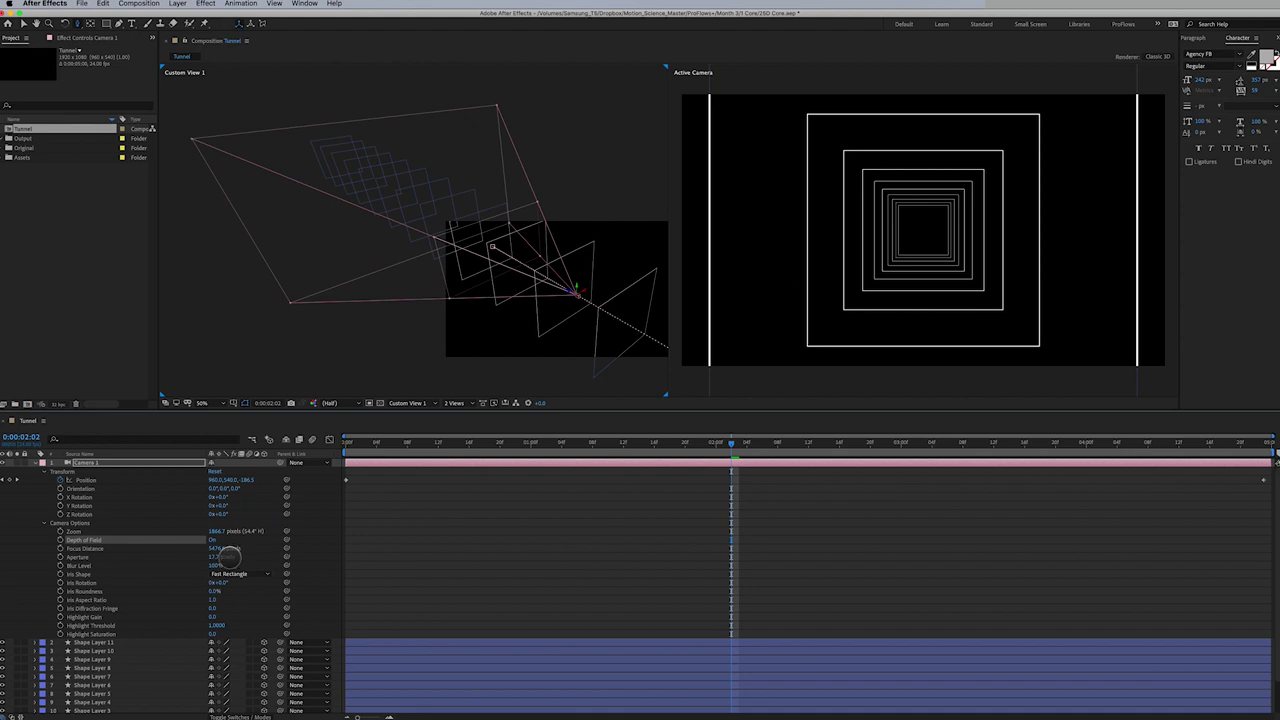
left_click(85, 548)
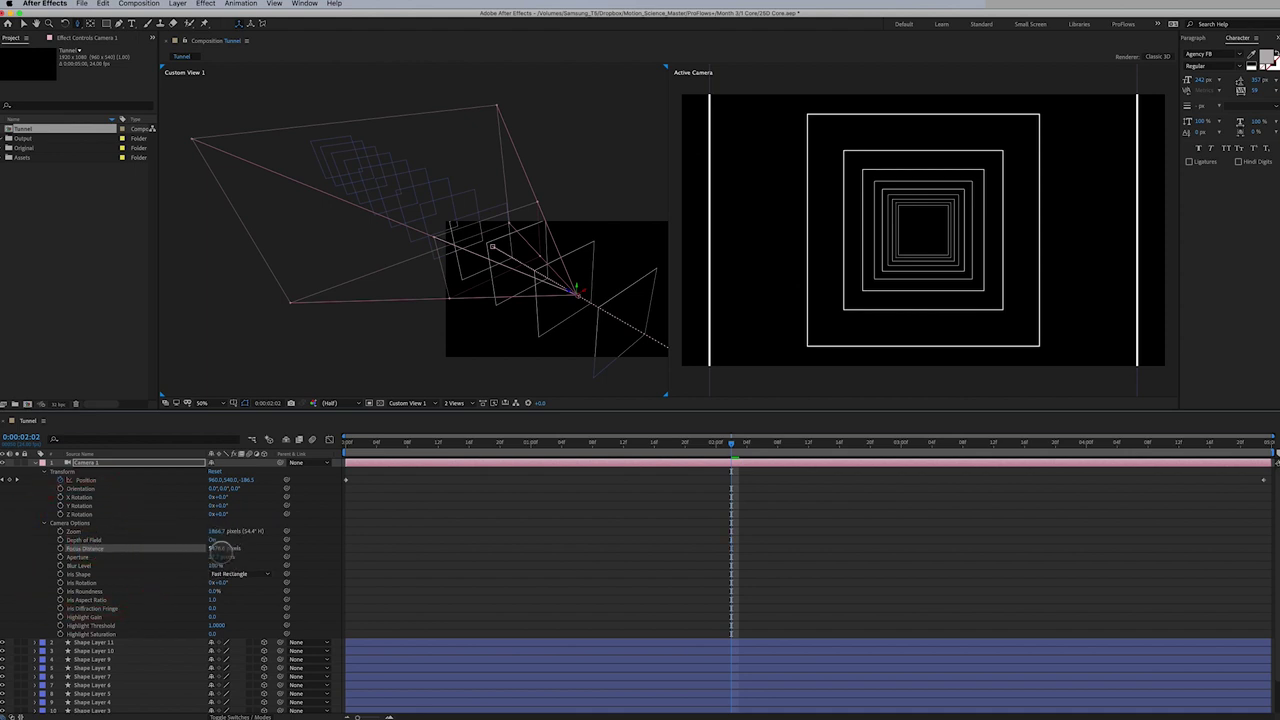
left_click_drag(215, 548, 12, 707)
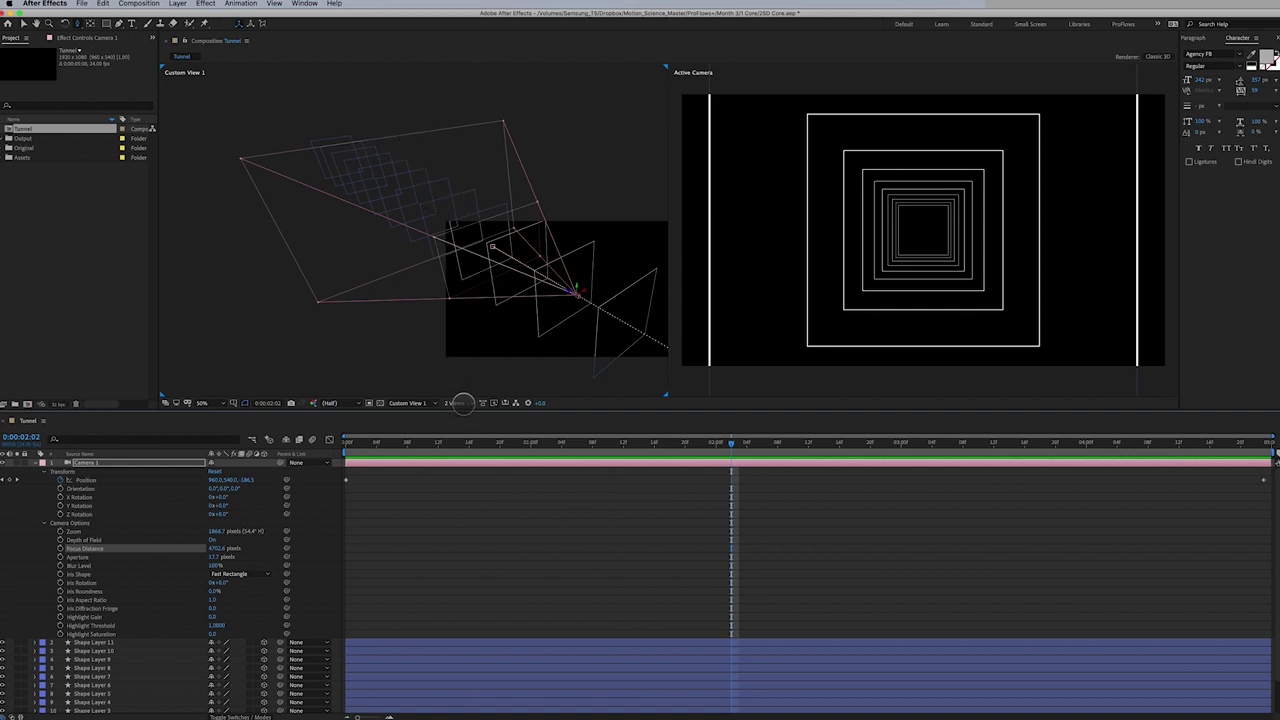
Switch the left viewer to the Top 3D view, zoomed out to show the whole tunnel
left_click(410, 403)
left_click(403, 462)
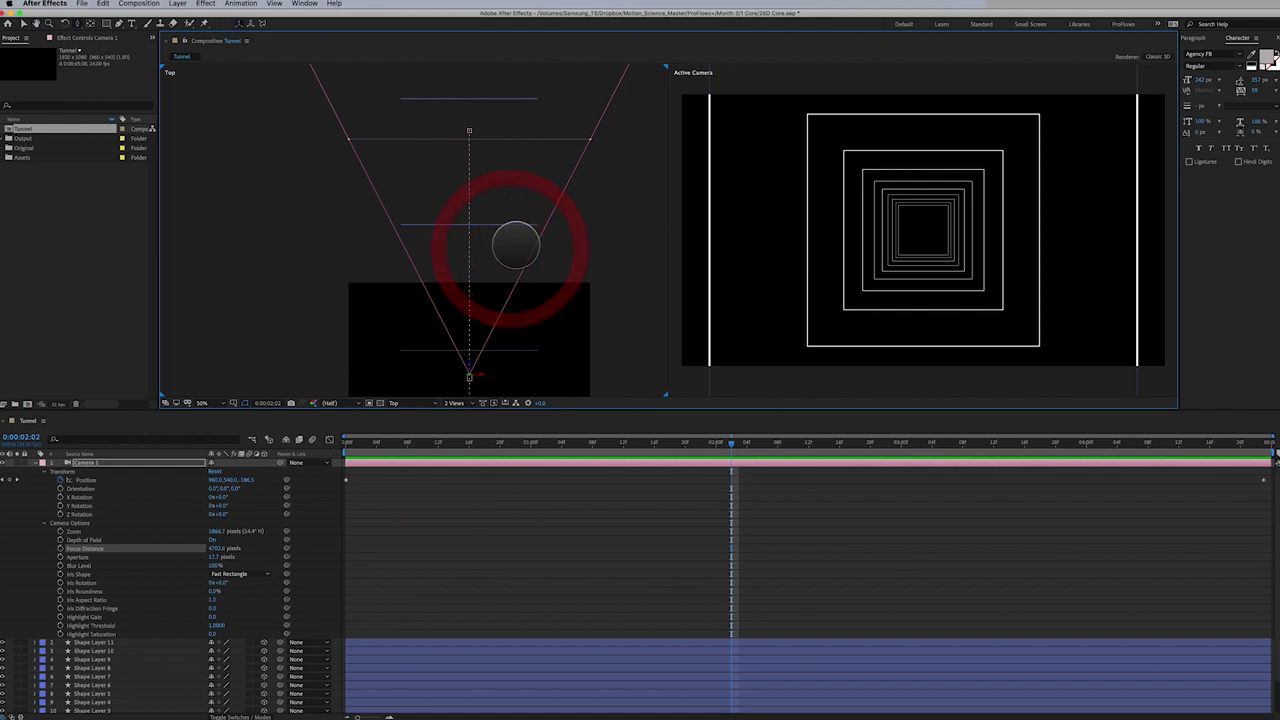
key("comma")
left_click_drag(523, 177, 543, 216)
key("comma")
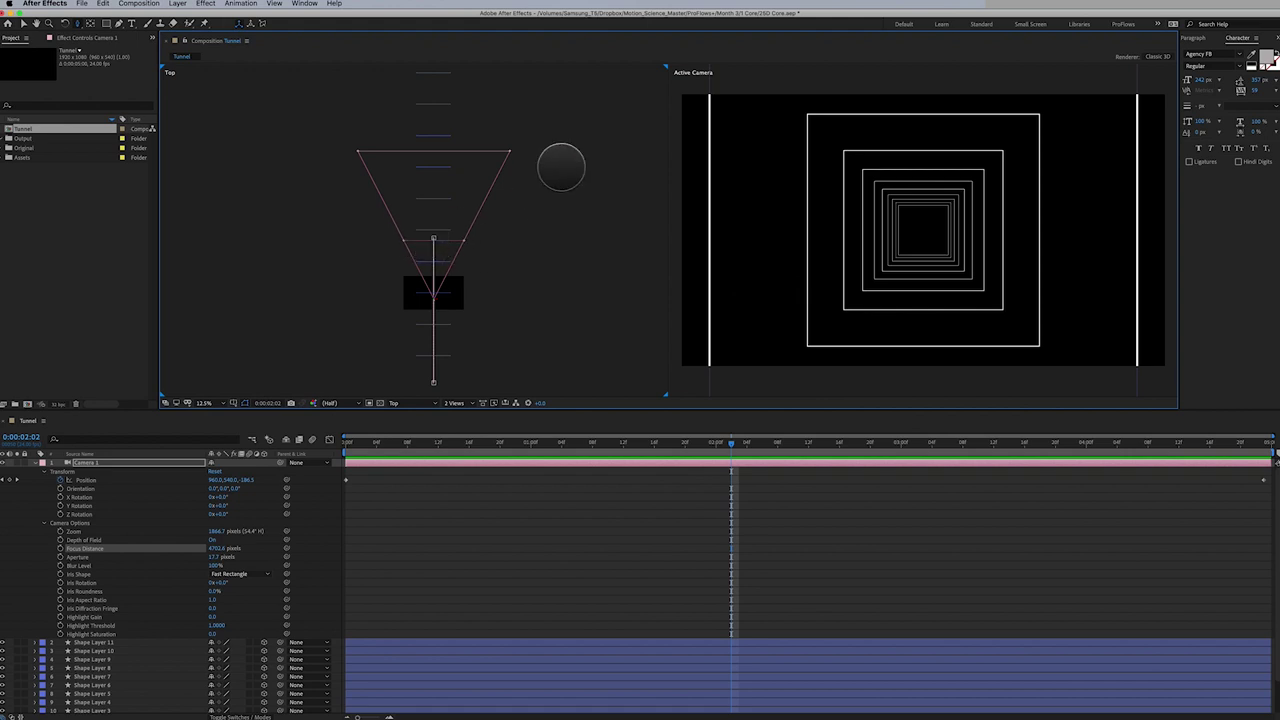
At frame 0, pull Focus Distance in to about 1251 pixels, onto a near tunnel square
mouse_move(215, 548)
left_mouse_down()
mouse_move(186, 694)
mouse_move(157, 680)
mouse_move(216, 548)
left_mouse_up()
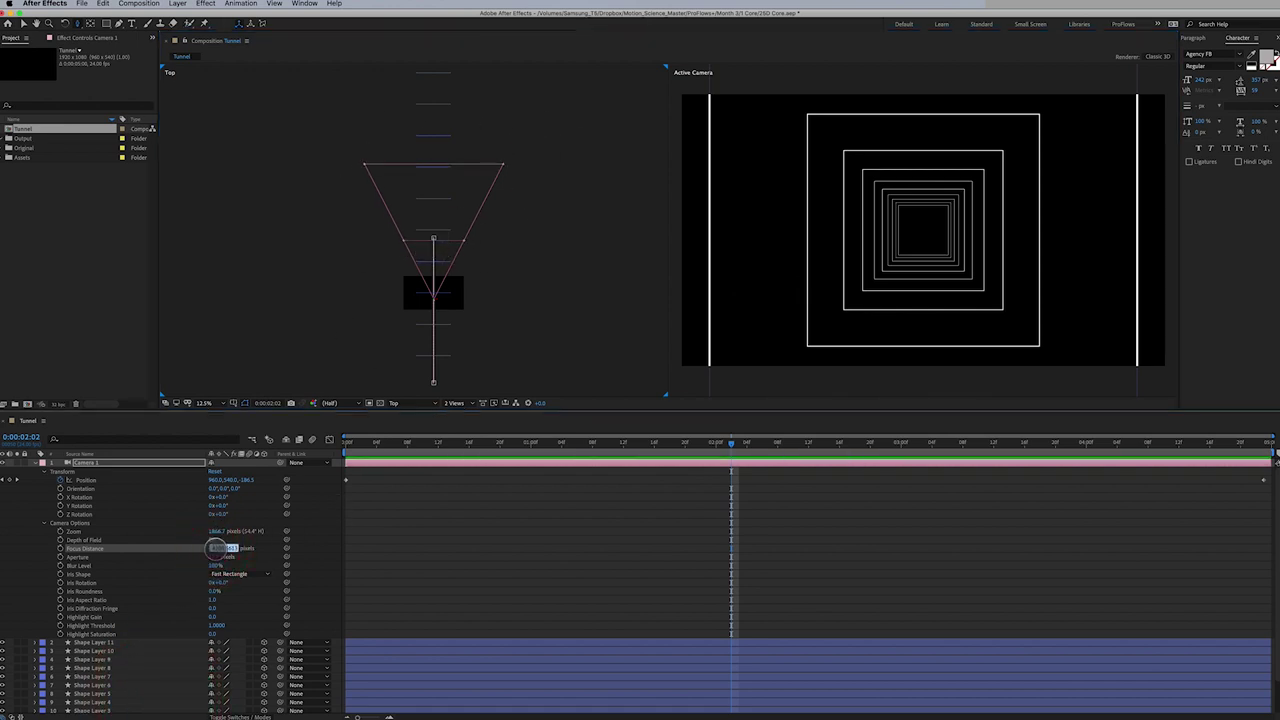
type("1000")
key("Return")
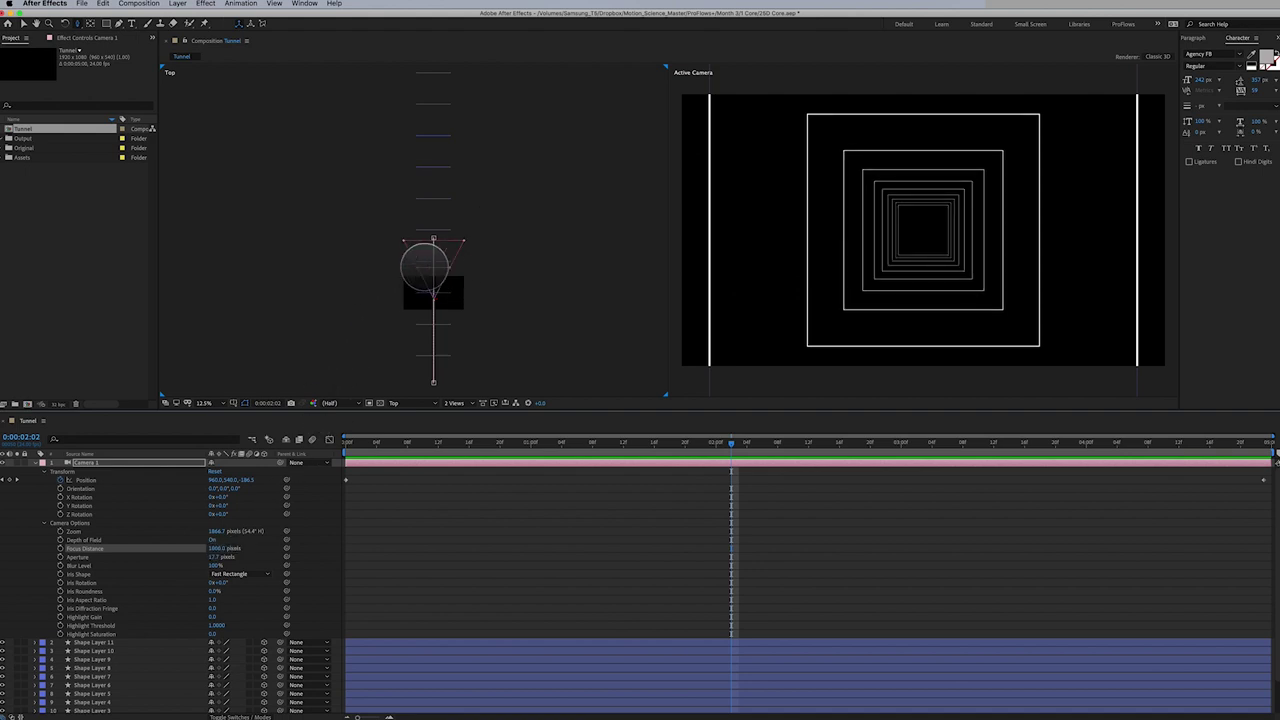
key("period")
key("period")
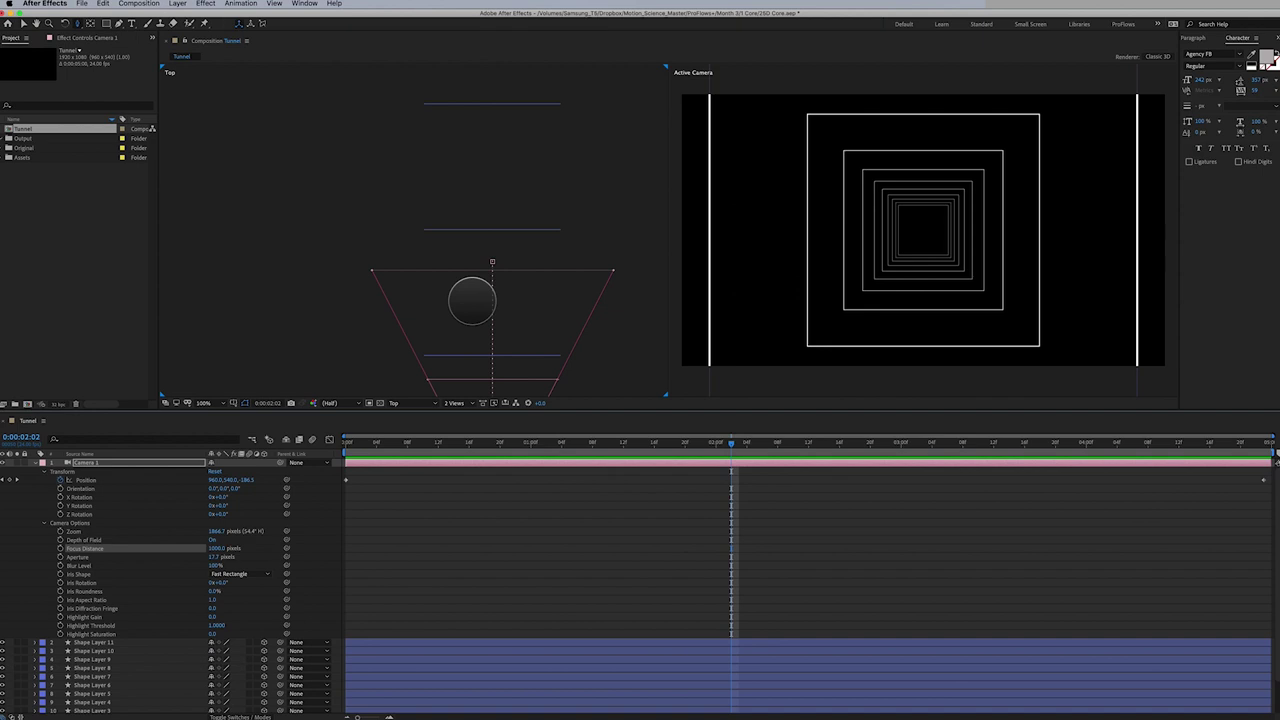
left_click_drag(474, 314, 429, 265)
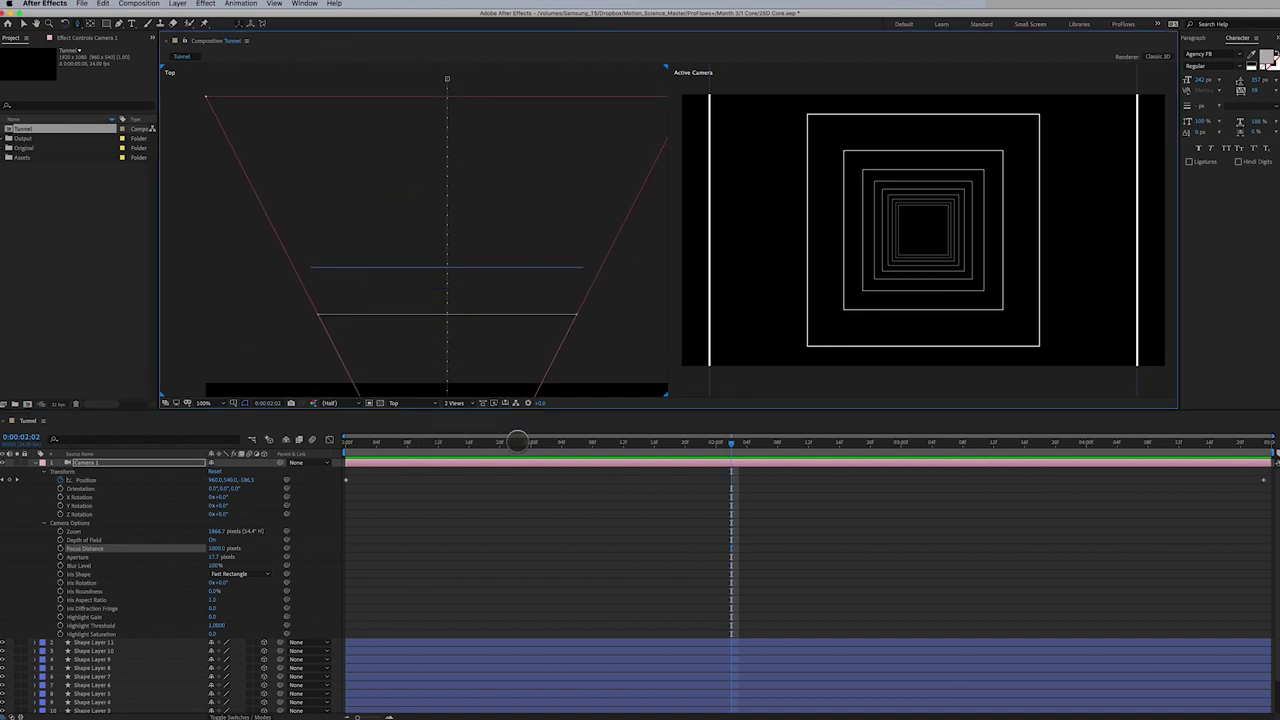
key("Home")
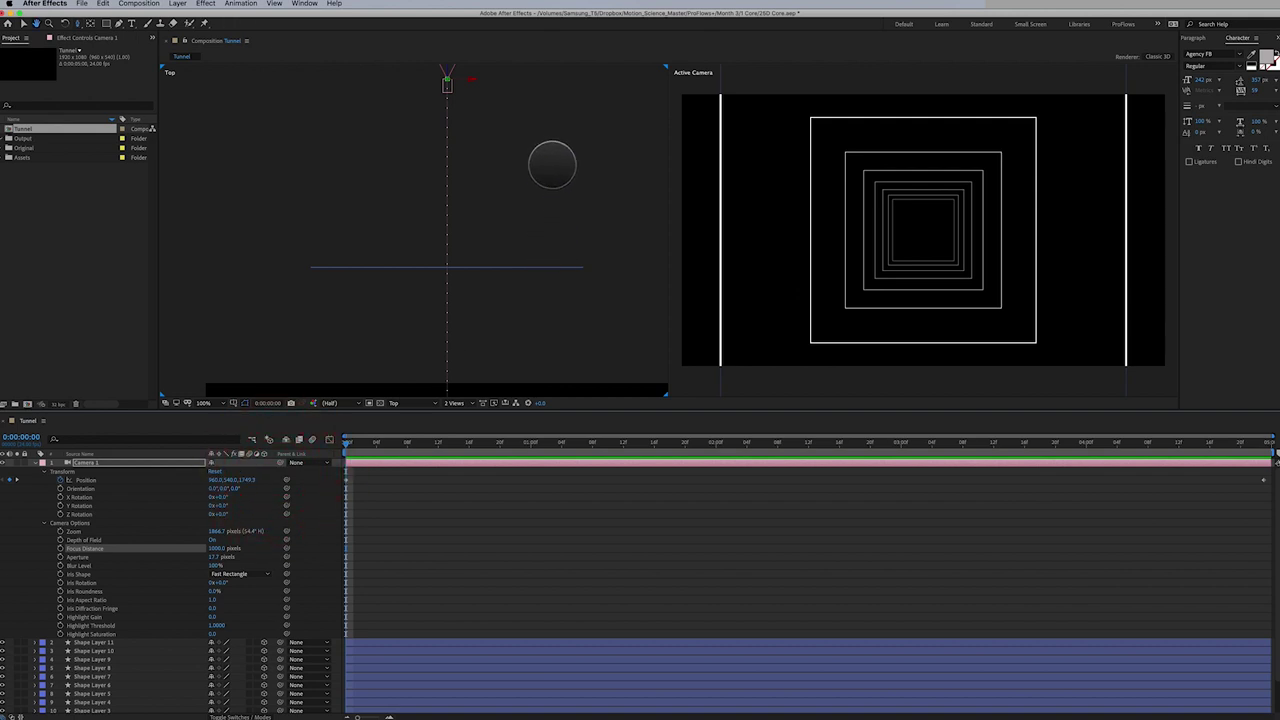
left_click_drag(551, 163, 541, 328)
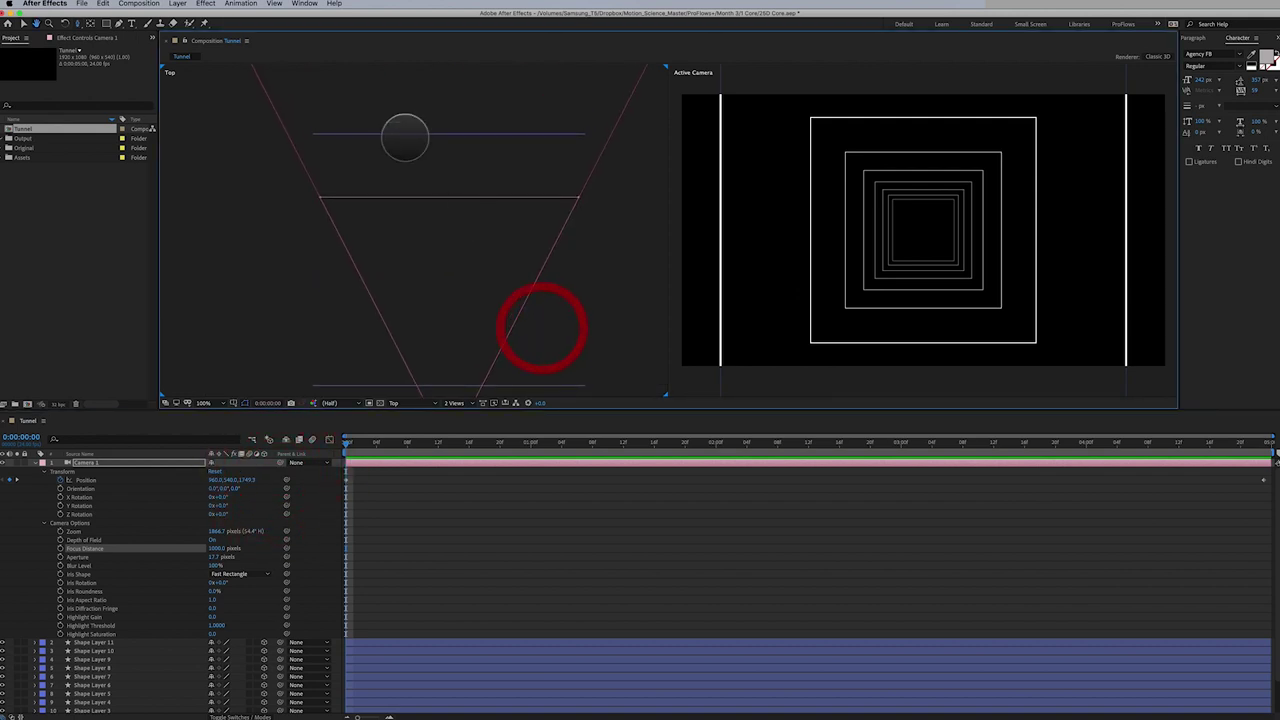
scroll(432, 378, "down", 2)
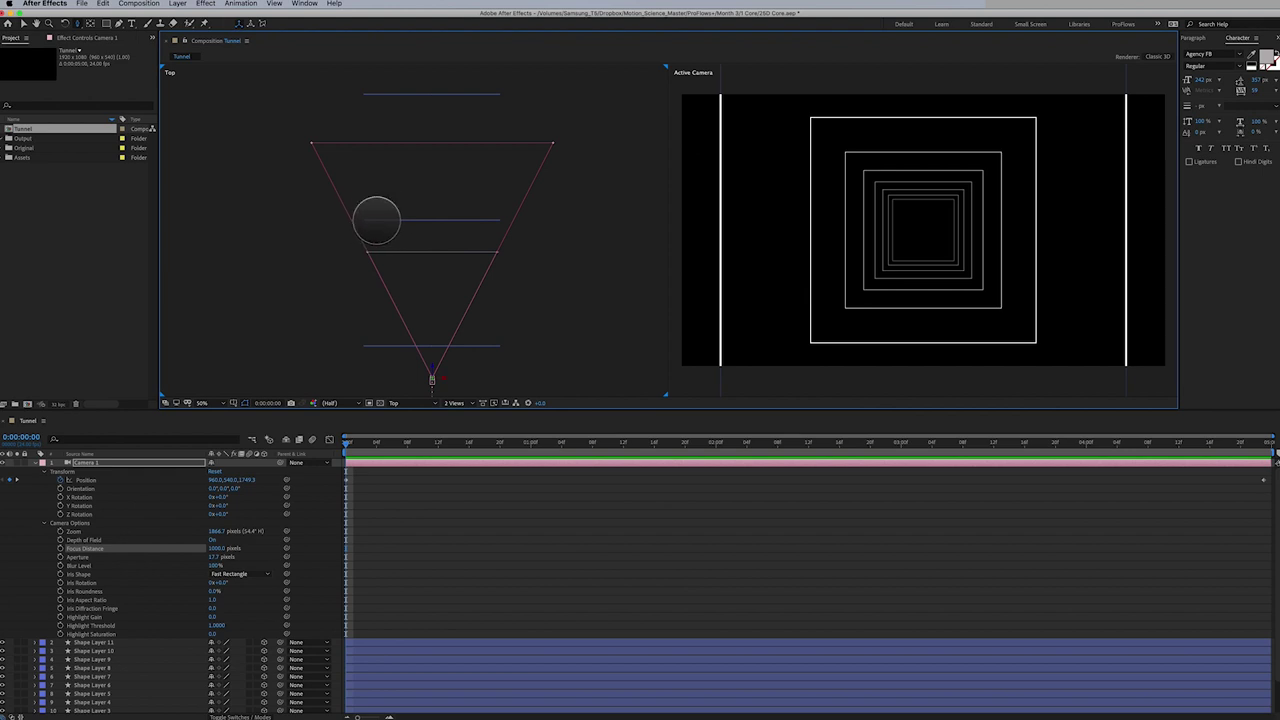
left_click_drag(222, 548, 316, 533)
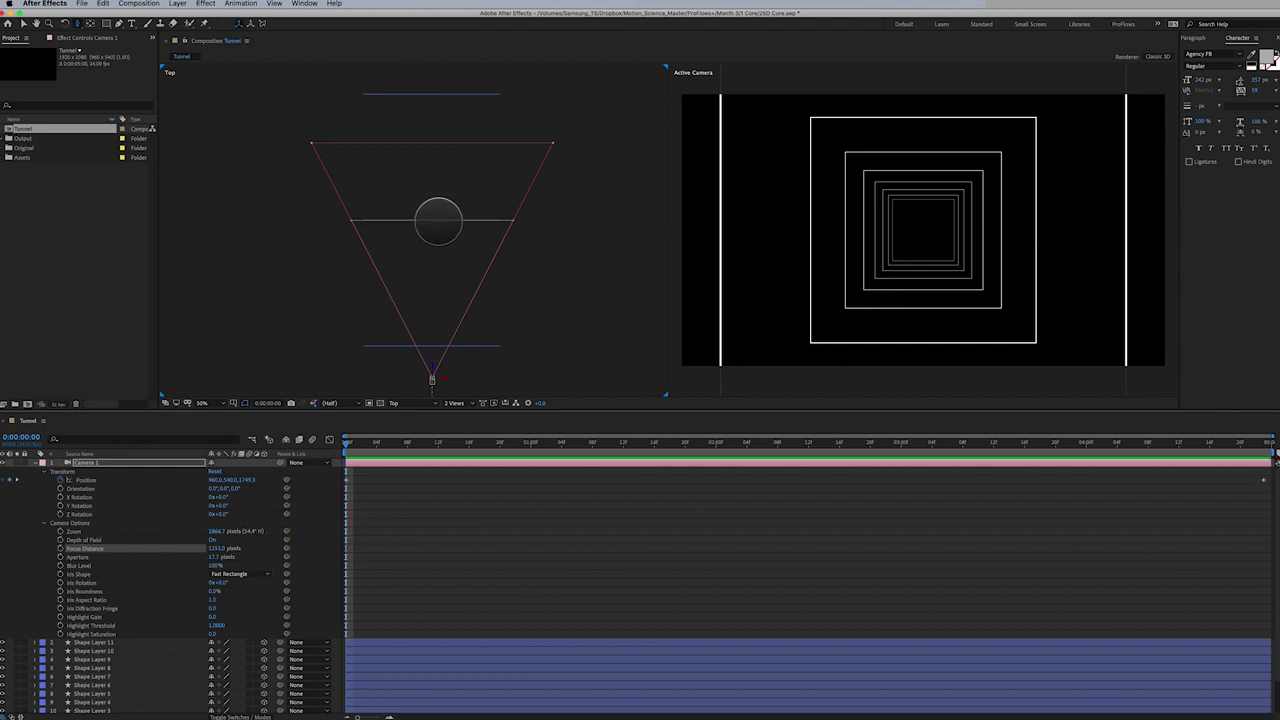
left_click(438, 221)
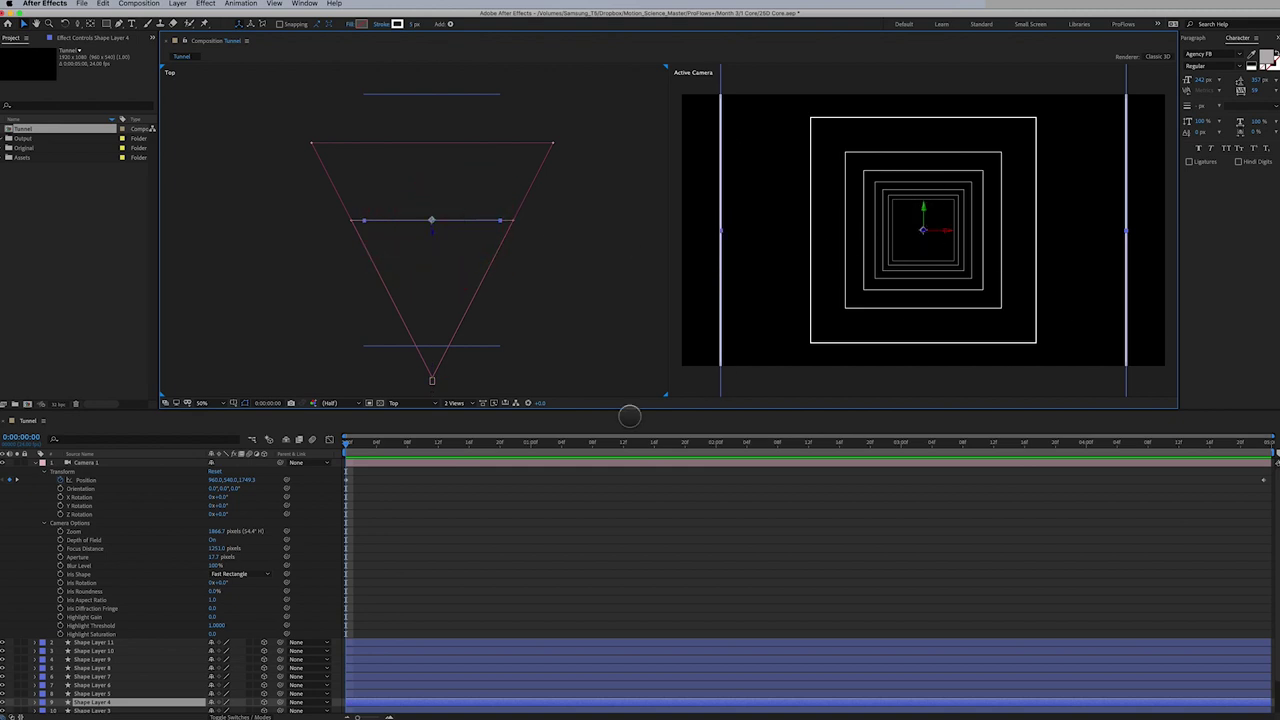
scroll(120, 693, "down", 1)
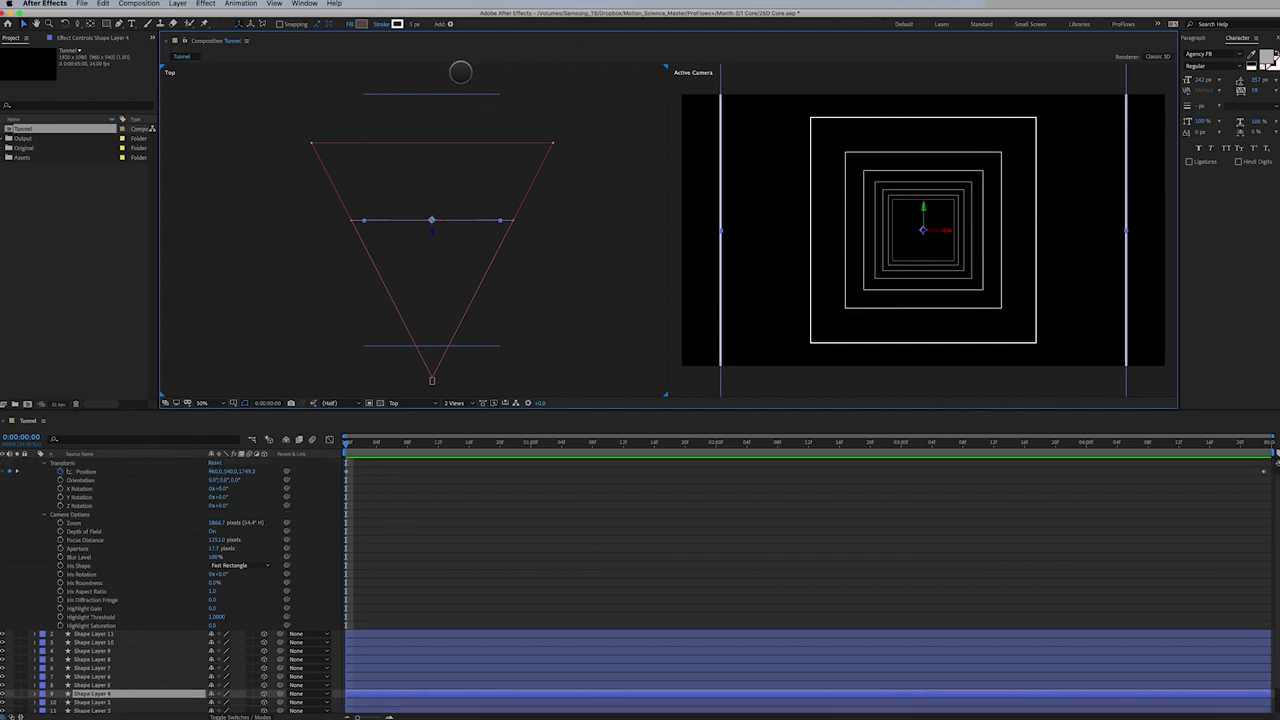
left_click(451, 94)
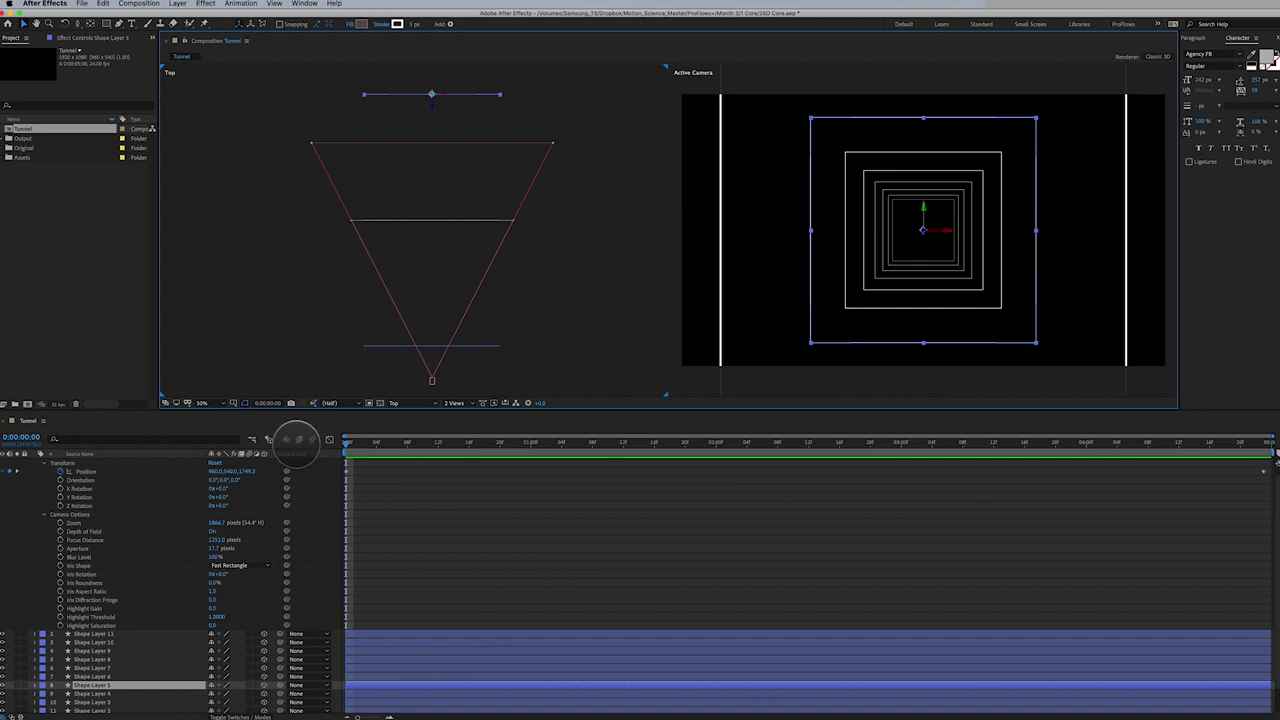
left_click(90, 676)
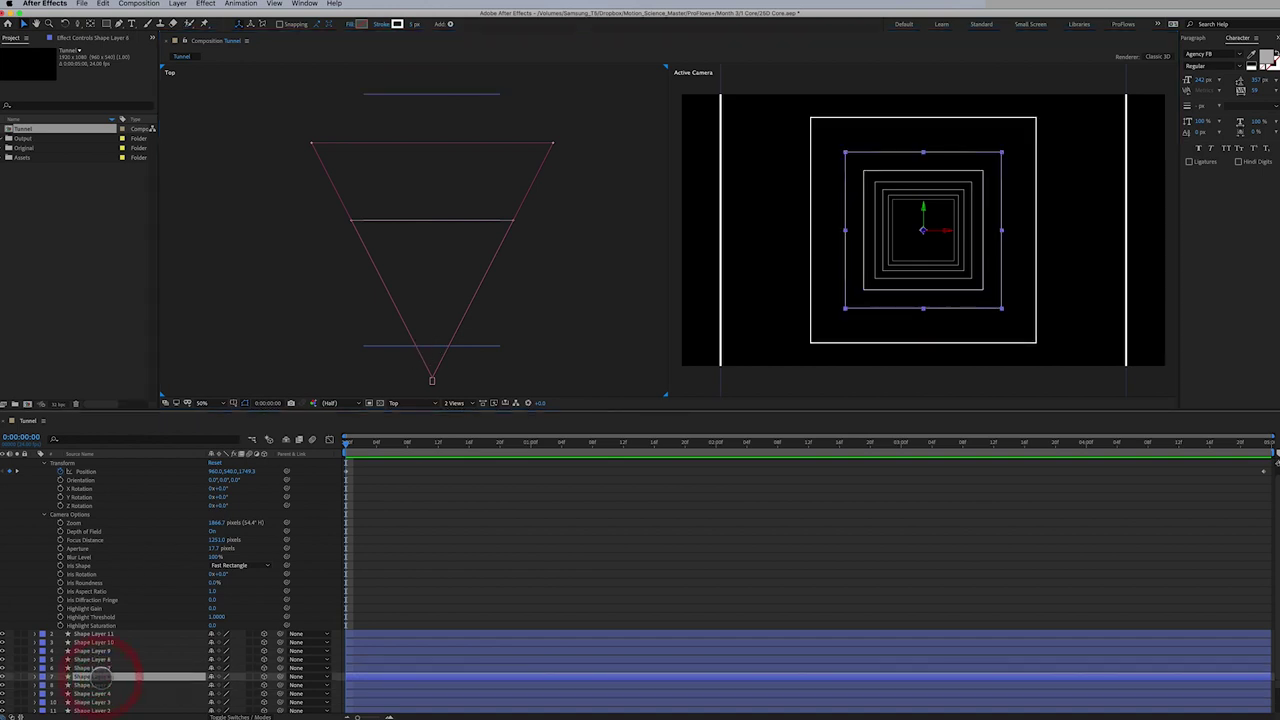
left_click(93, 685)
left_click(96, 693)
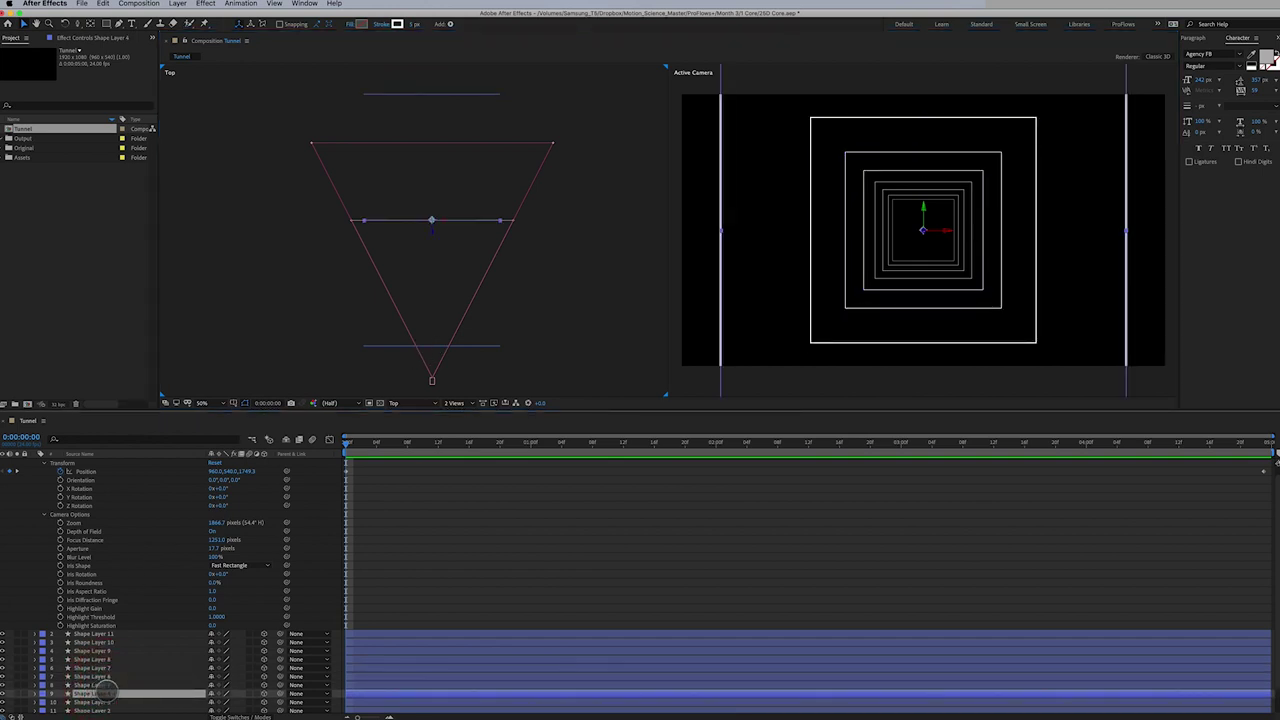
scroll(477, 555, "up", 1)
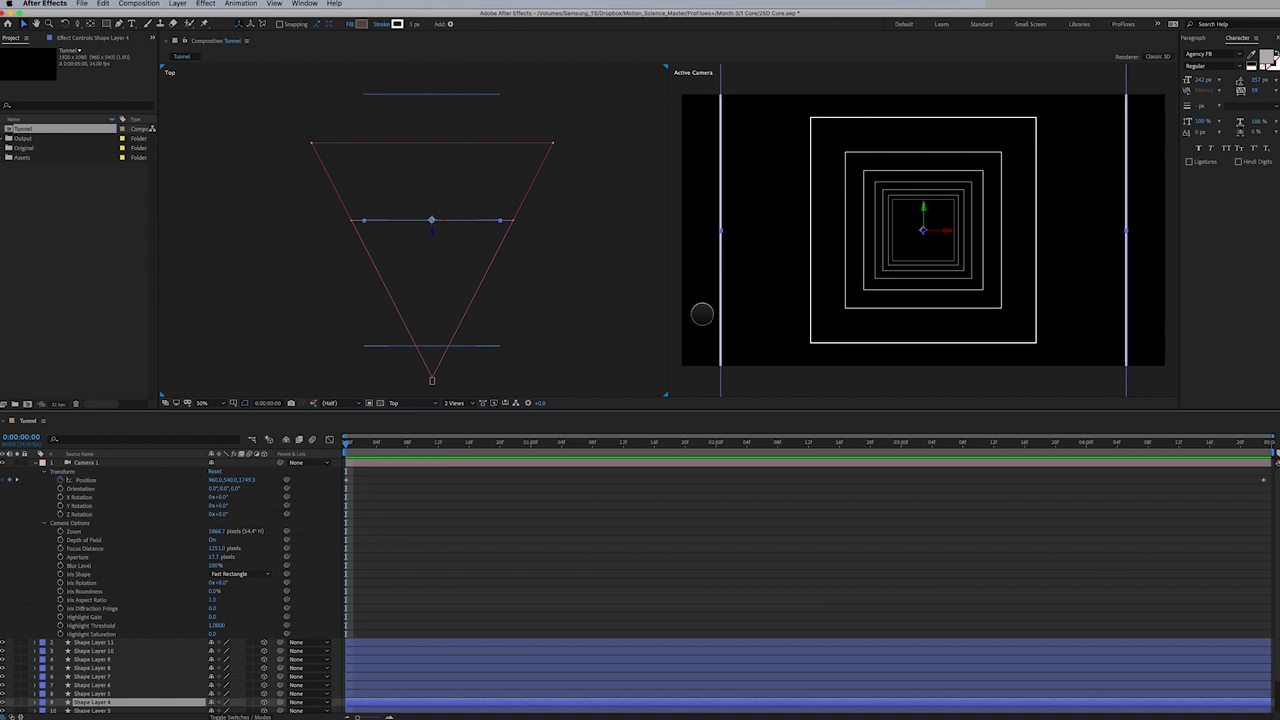
left_click(72, 557)
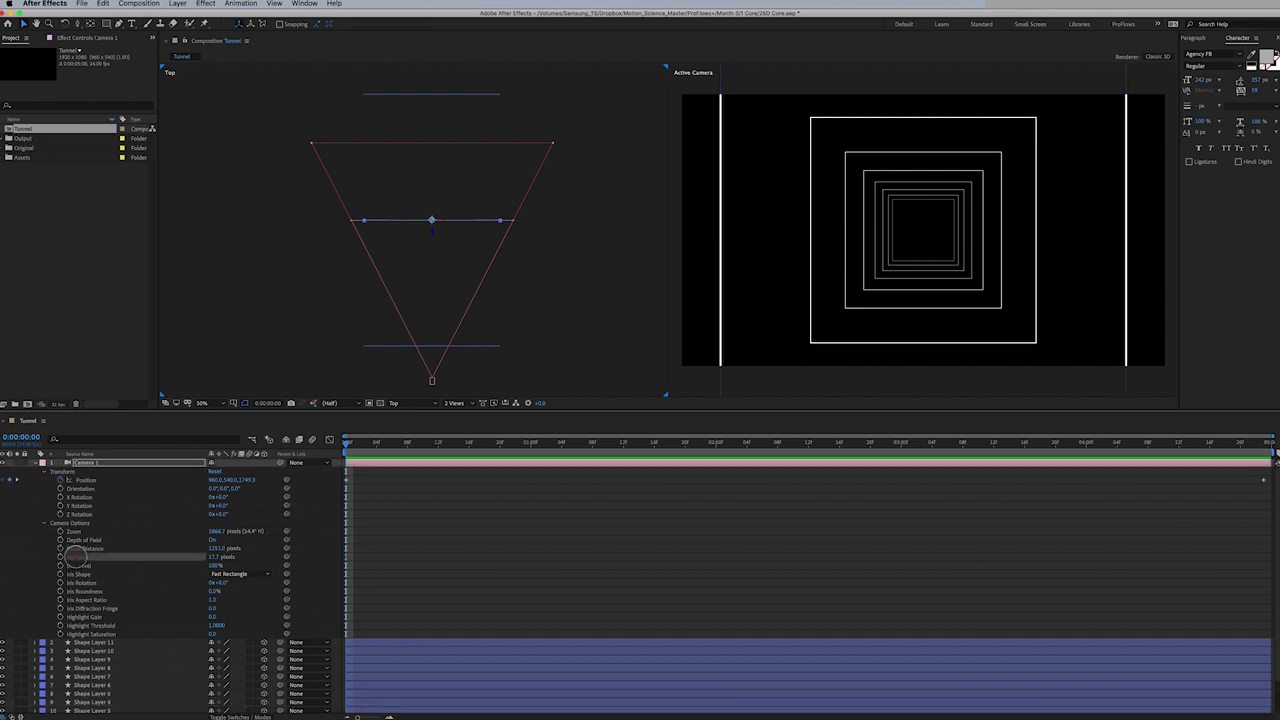
left_click_drag(210, 558, 224, 545)
left_click(177, 3)
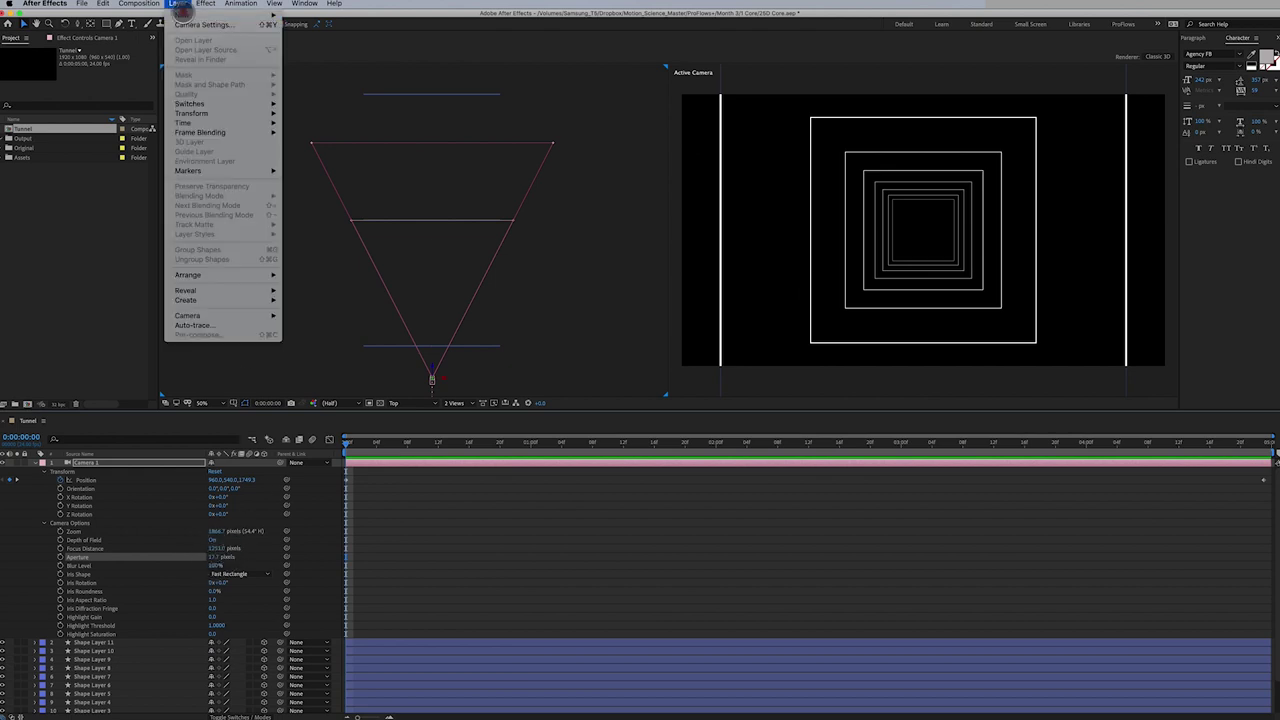
left_click(192, 25)
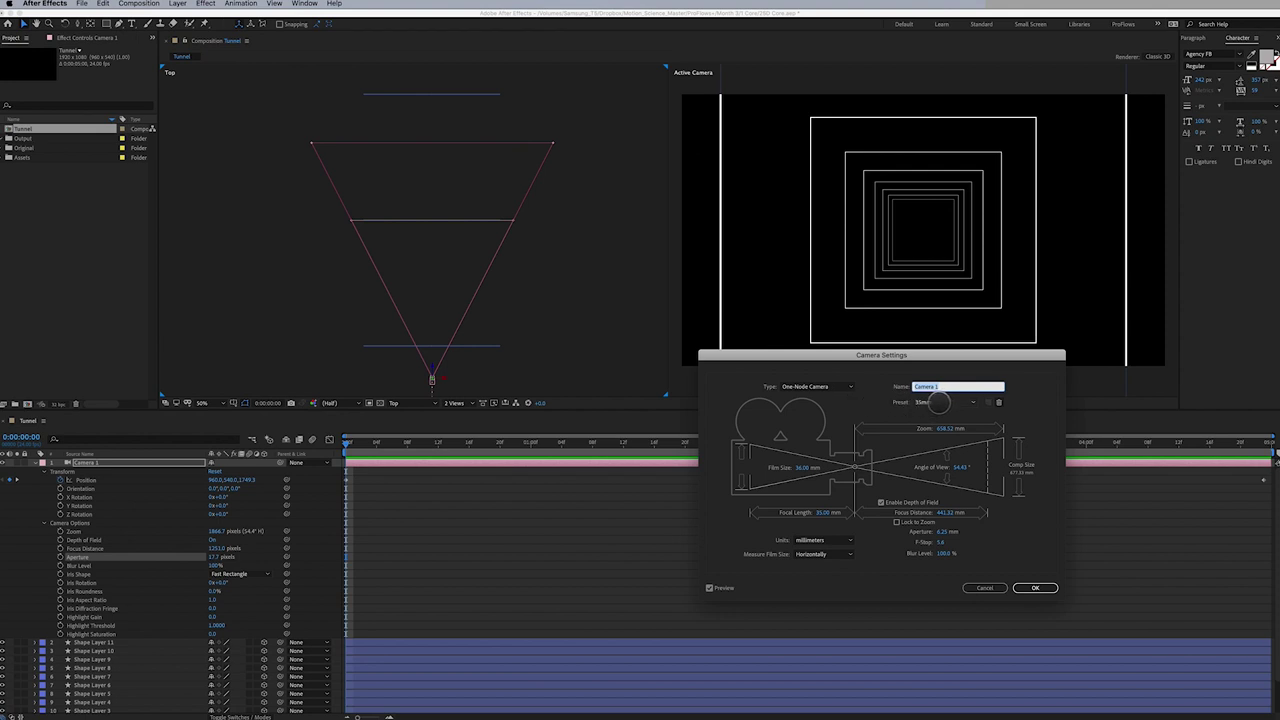
left_click(938, 402)
left_click(931, 482)
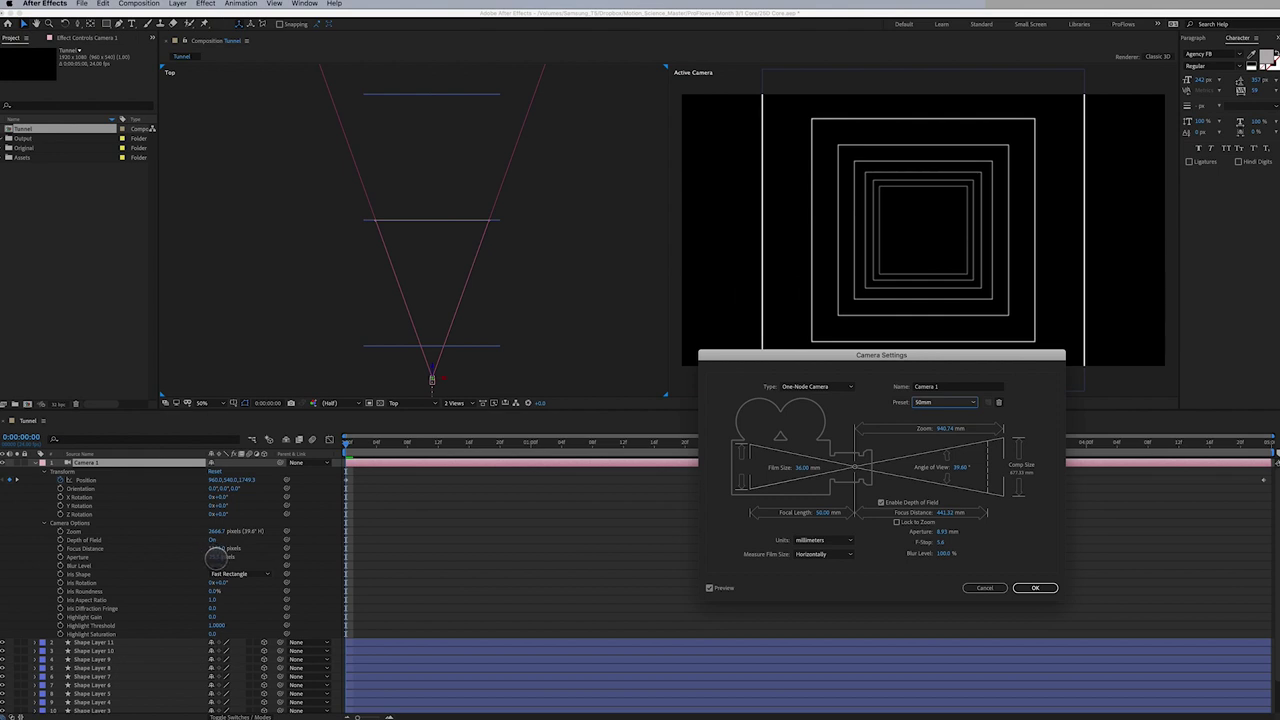
left_click(942, 402)
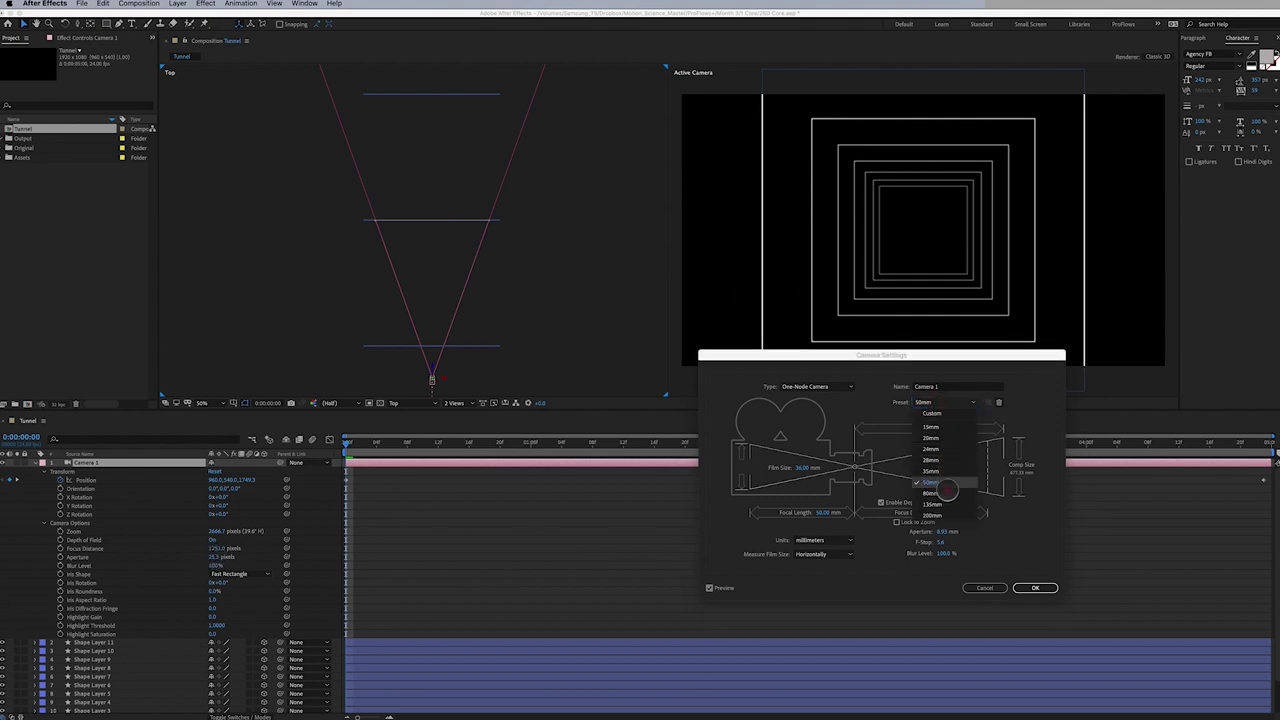
left_click(945, 495)
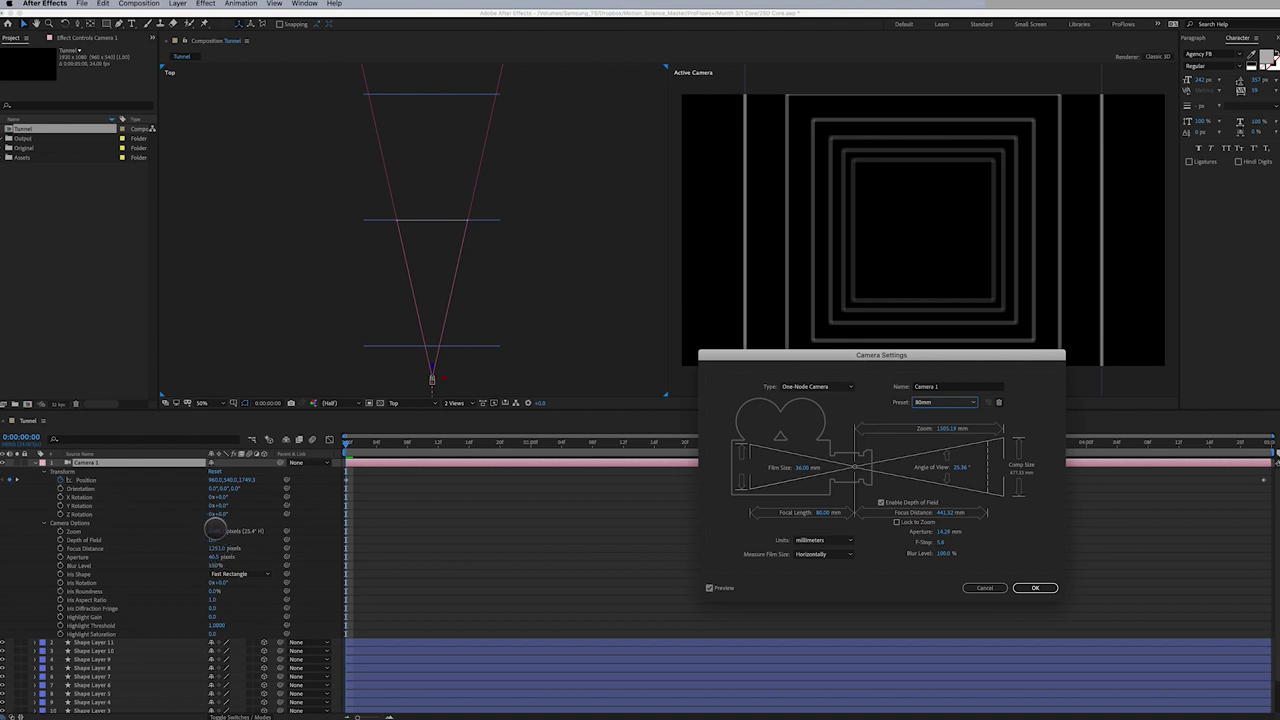
left_click(945, 402)
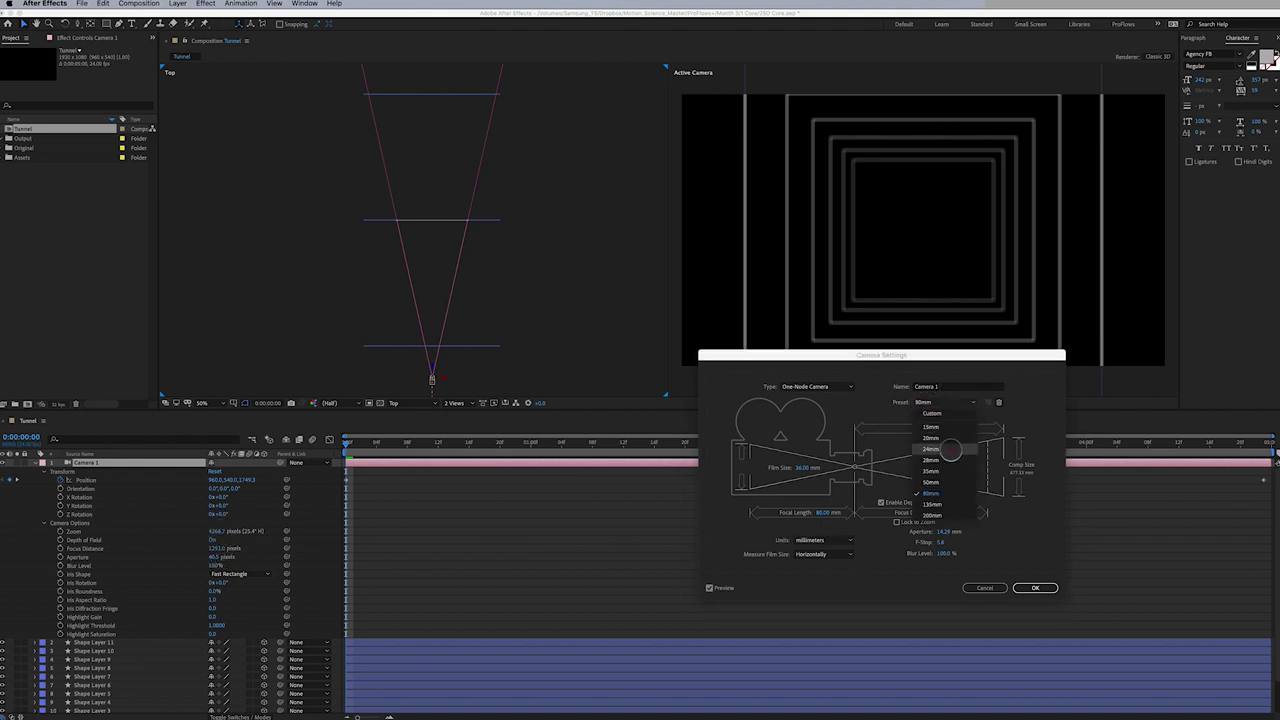
left_click(950, 469)
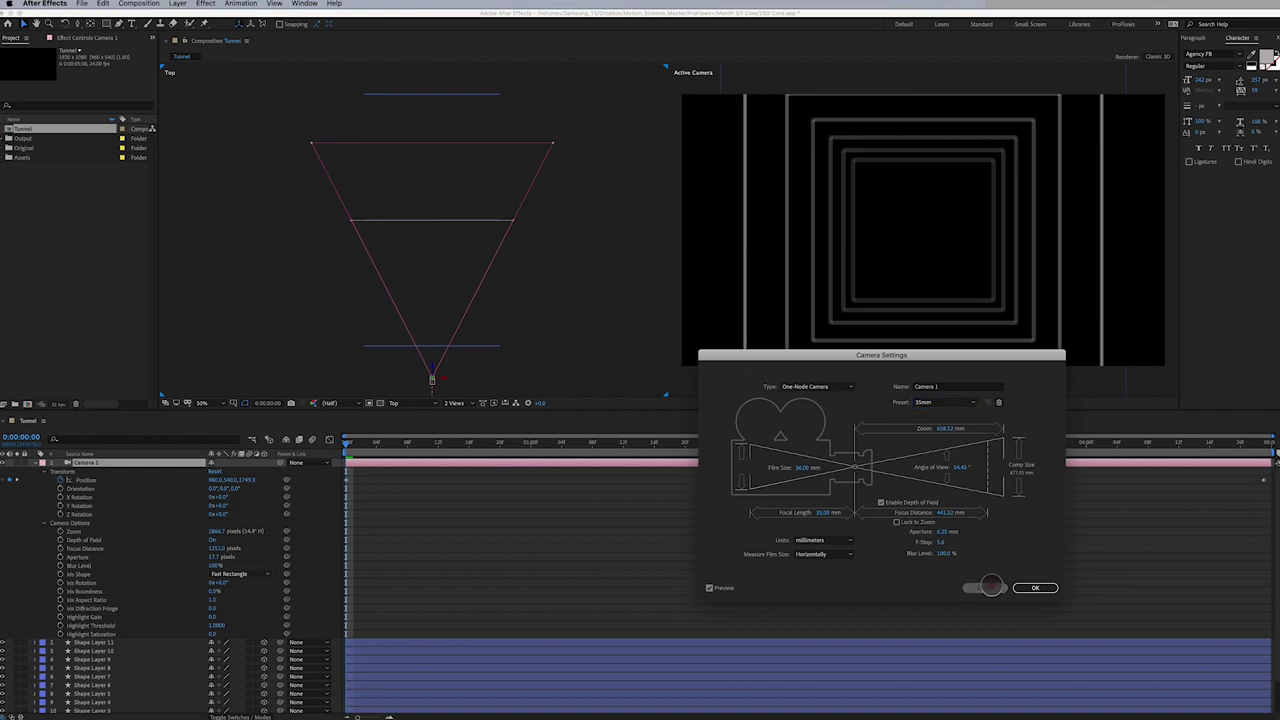
left_click(988, 588)
left_click(209, 556)
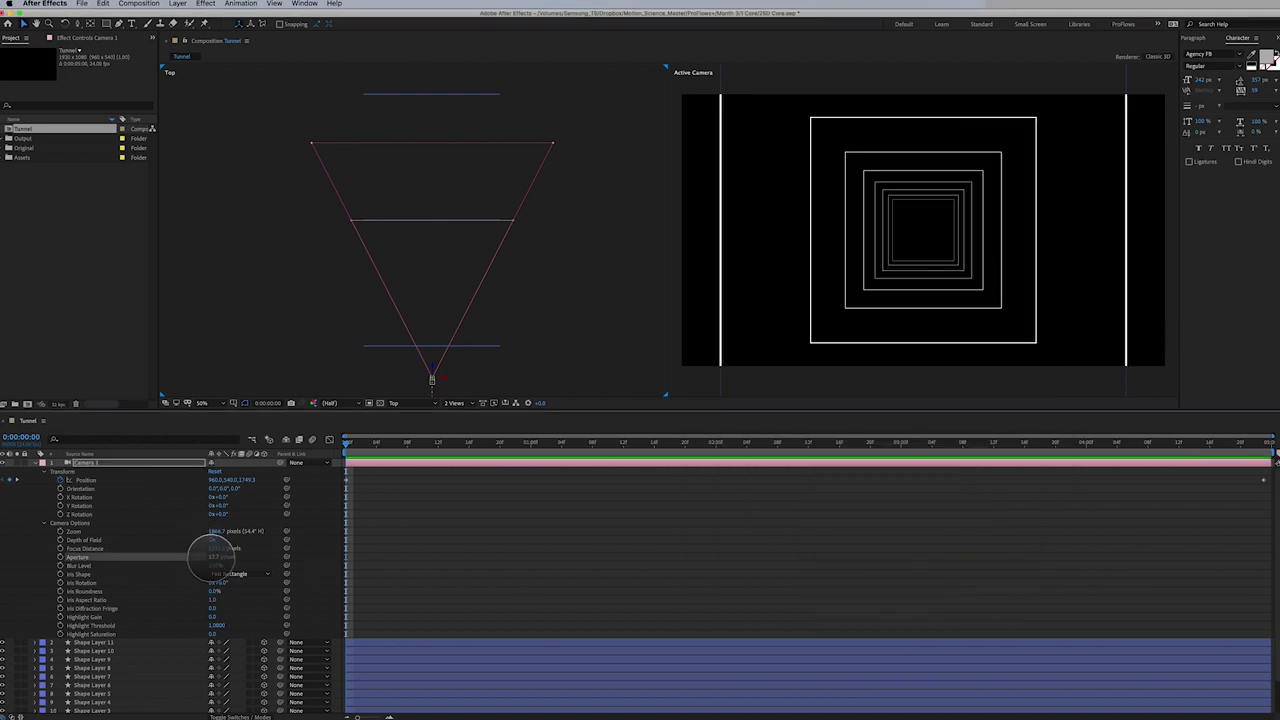
Raise Camera 1's aperture to about 148.7 pixels and preview, stopping at 0:00:01:06
left_click_drag(209, 556, 271, 549)
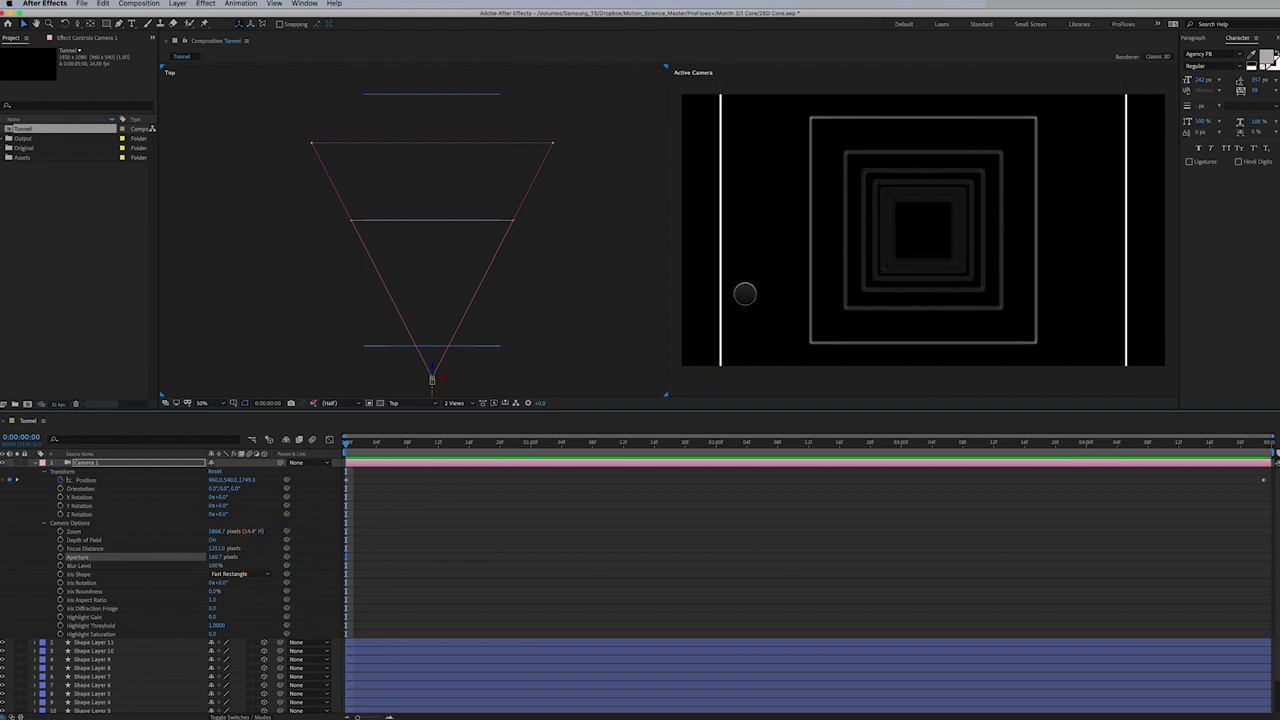
key("space")
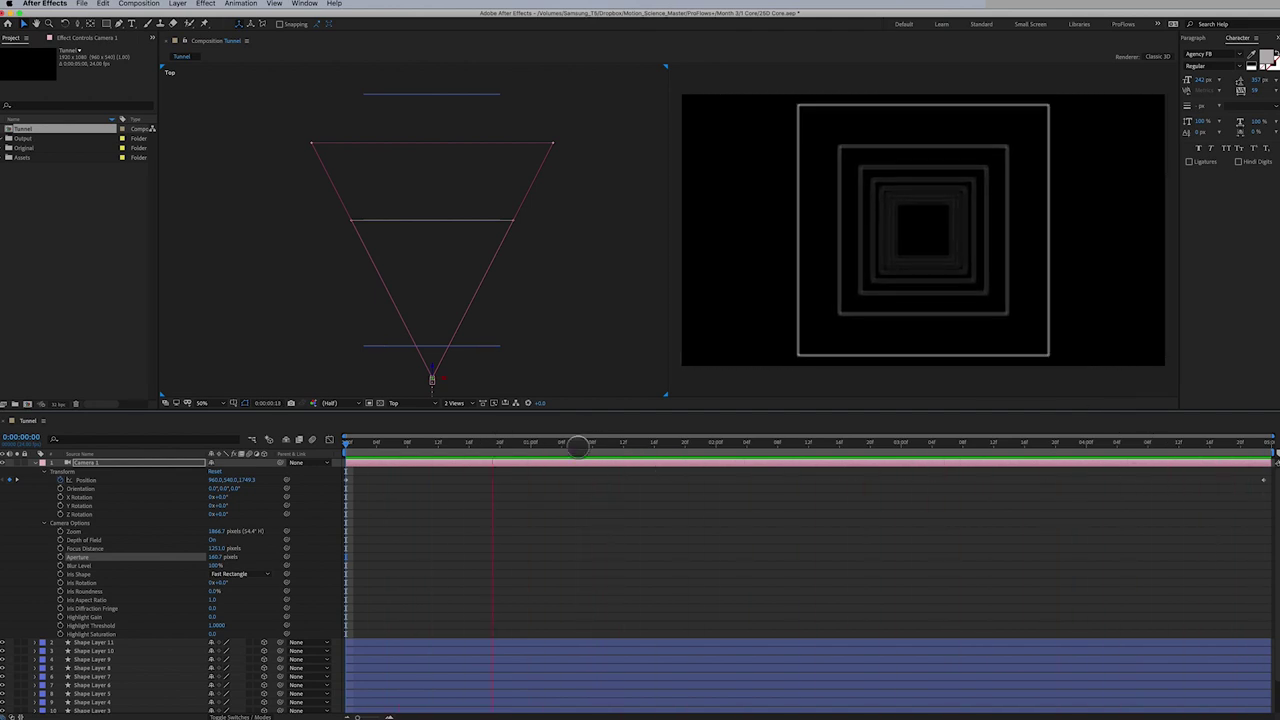
left_click(578, 446)
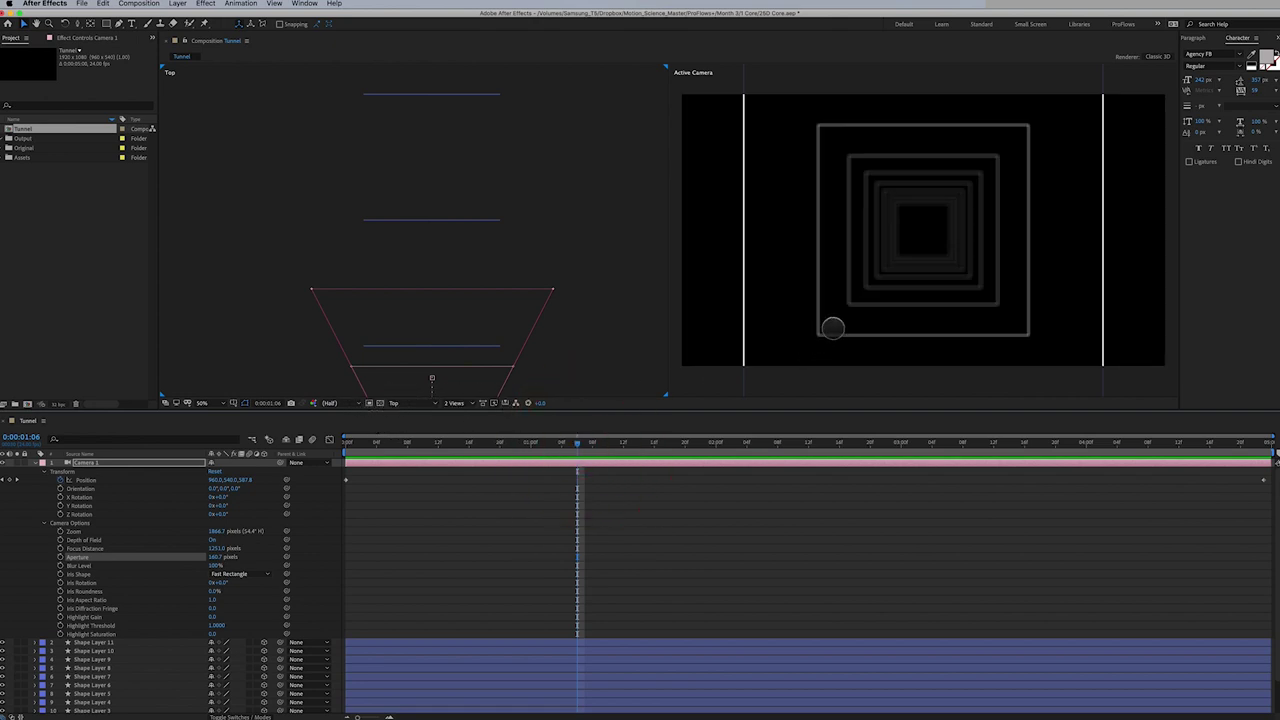
Set the Active Camera view to Full resolution and bring up Camera 1's Iris Shape choices
left_click(759, 374)
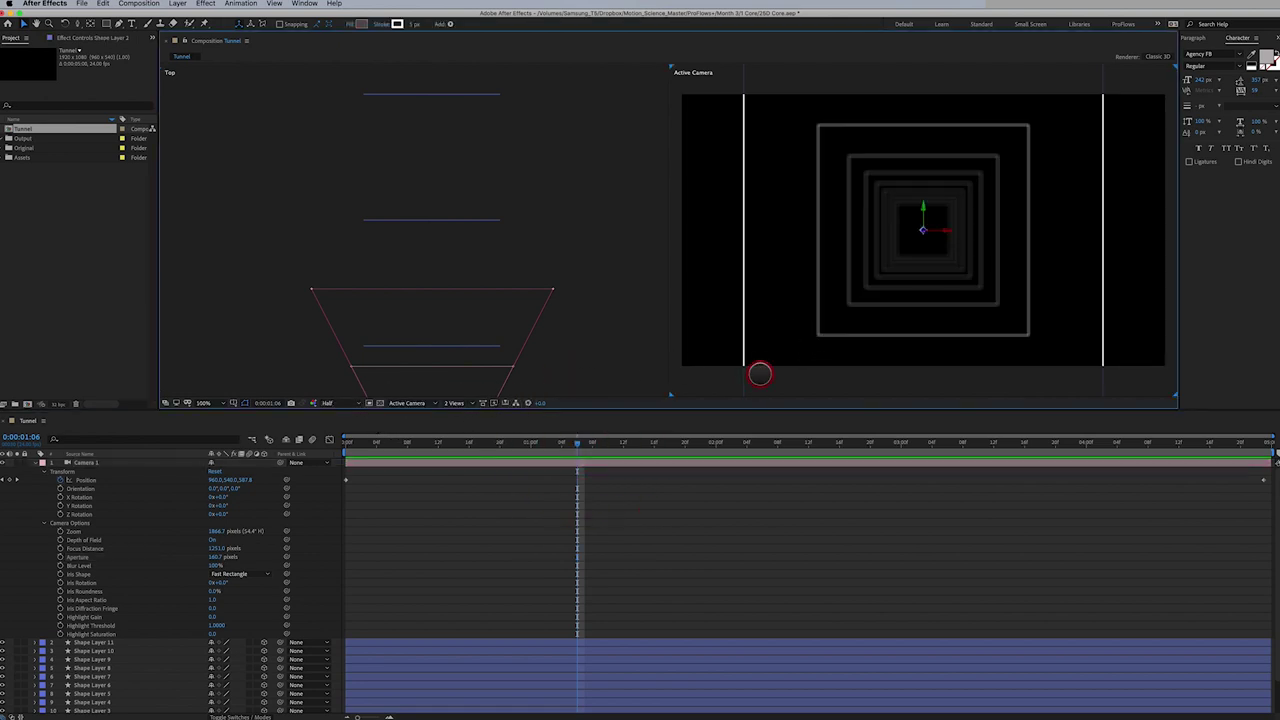
left_click(330, 403)
left_click(347, 427)
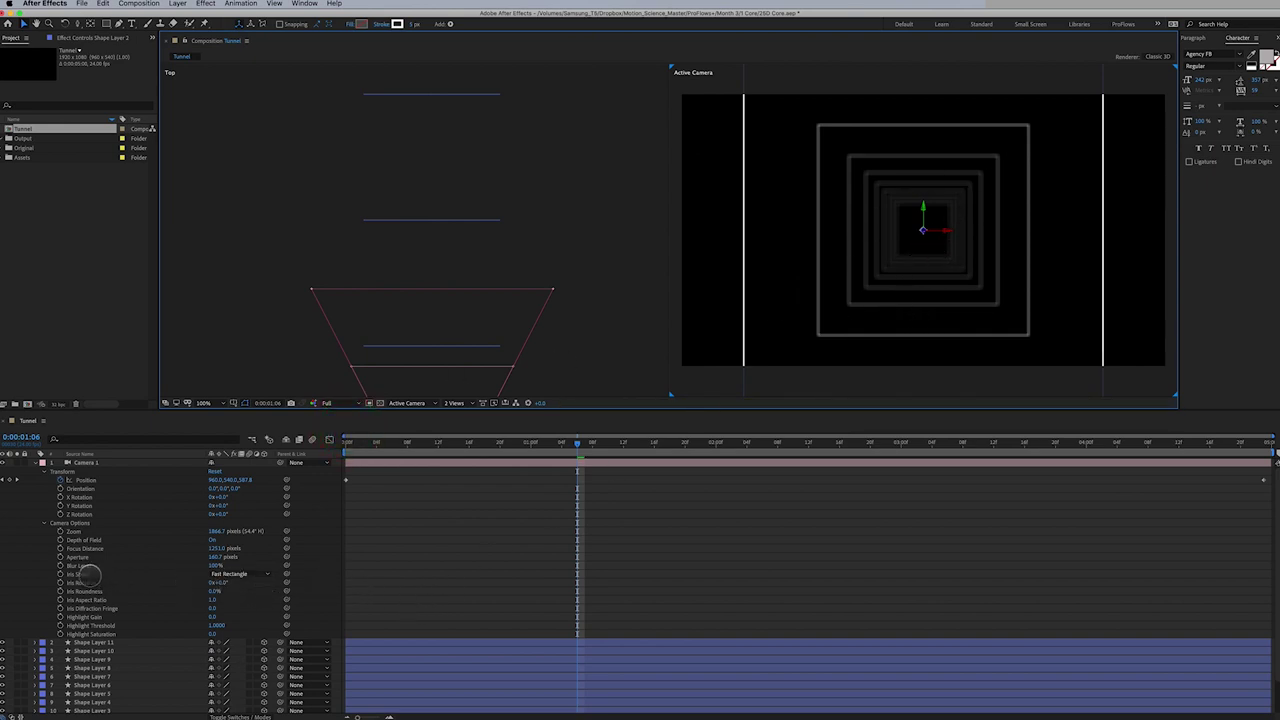
left_click(85, 575)
left_click(240, 574)
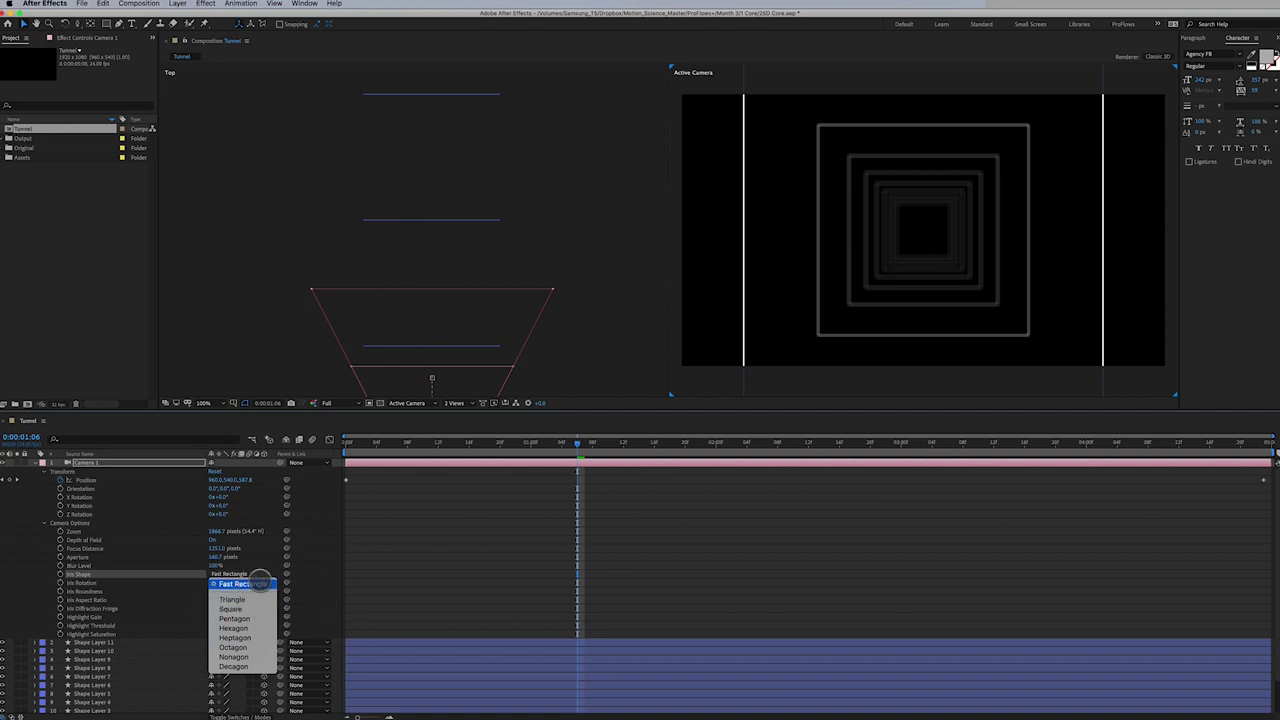
Switch the viewer to a single Active Camera view
left_click(247, 586)
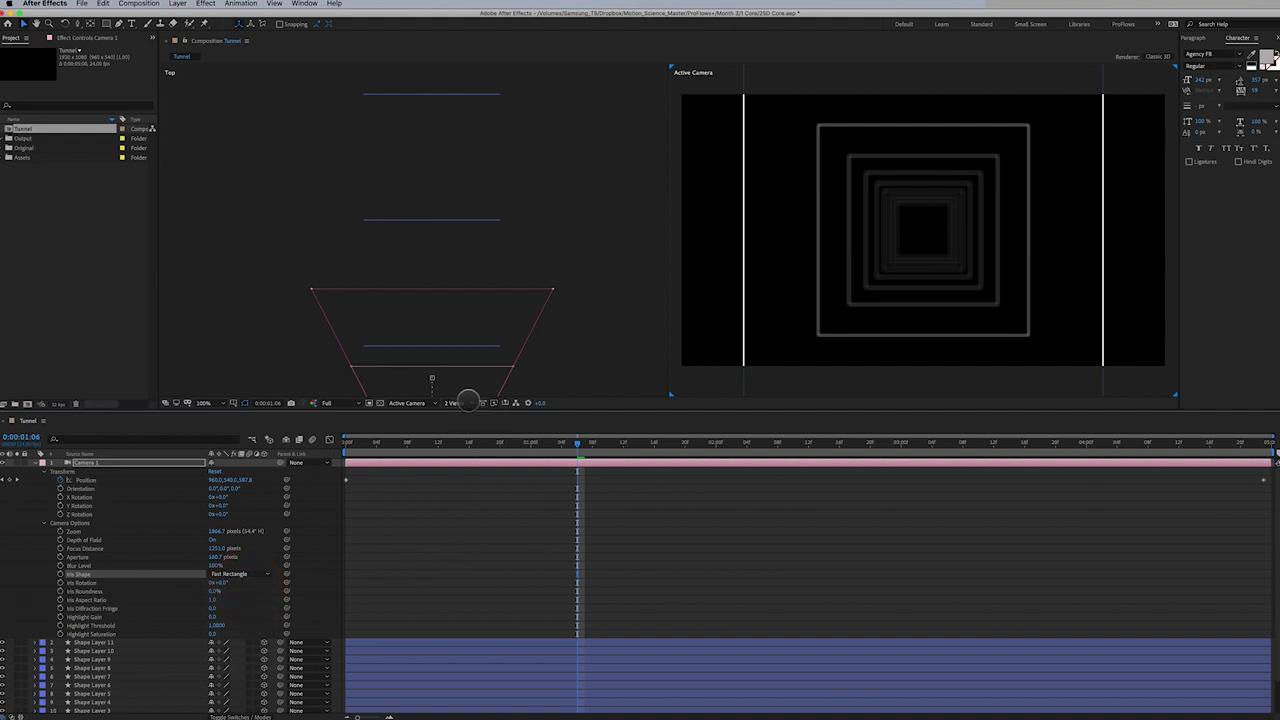
left_click(455, 403)
left_click(472, 417)
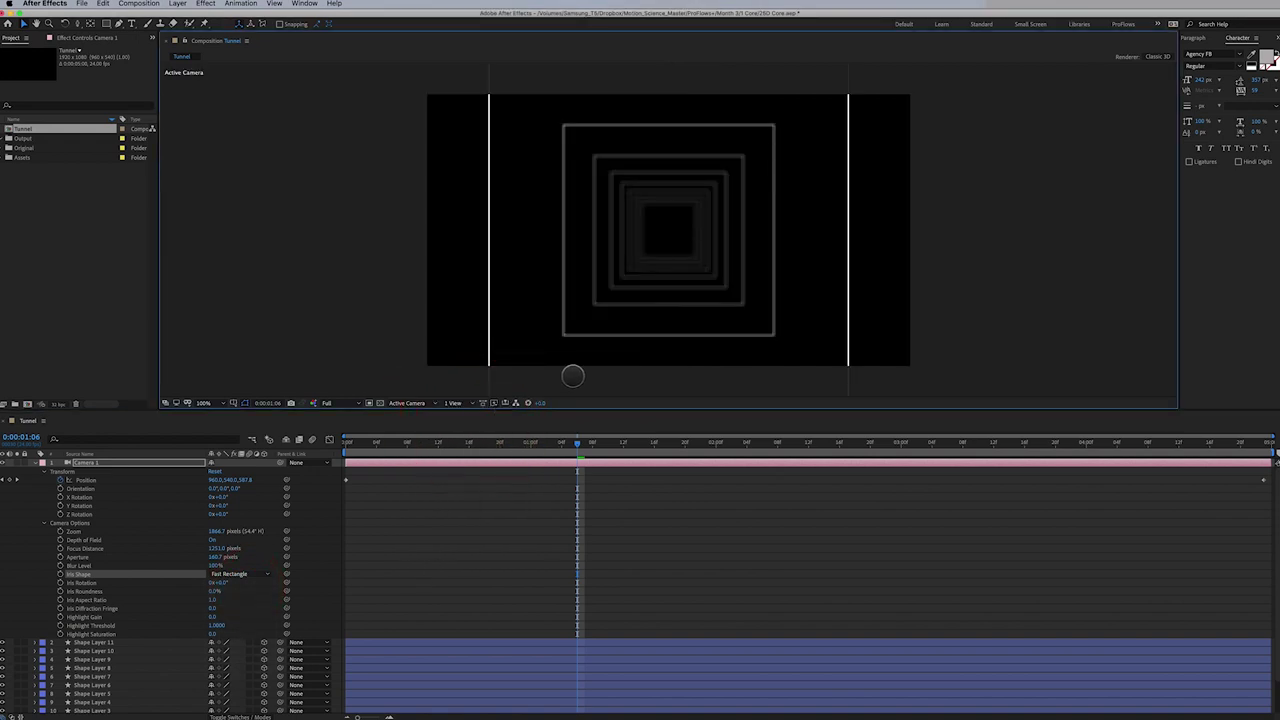
Set Camera 1's Iris Shape to Hexagon
left_click(243, 574)
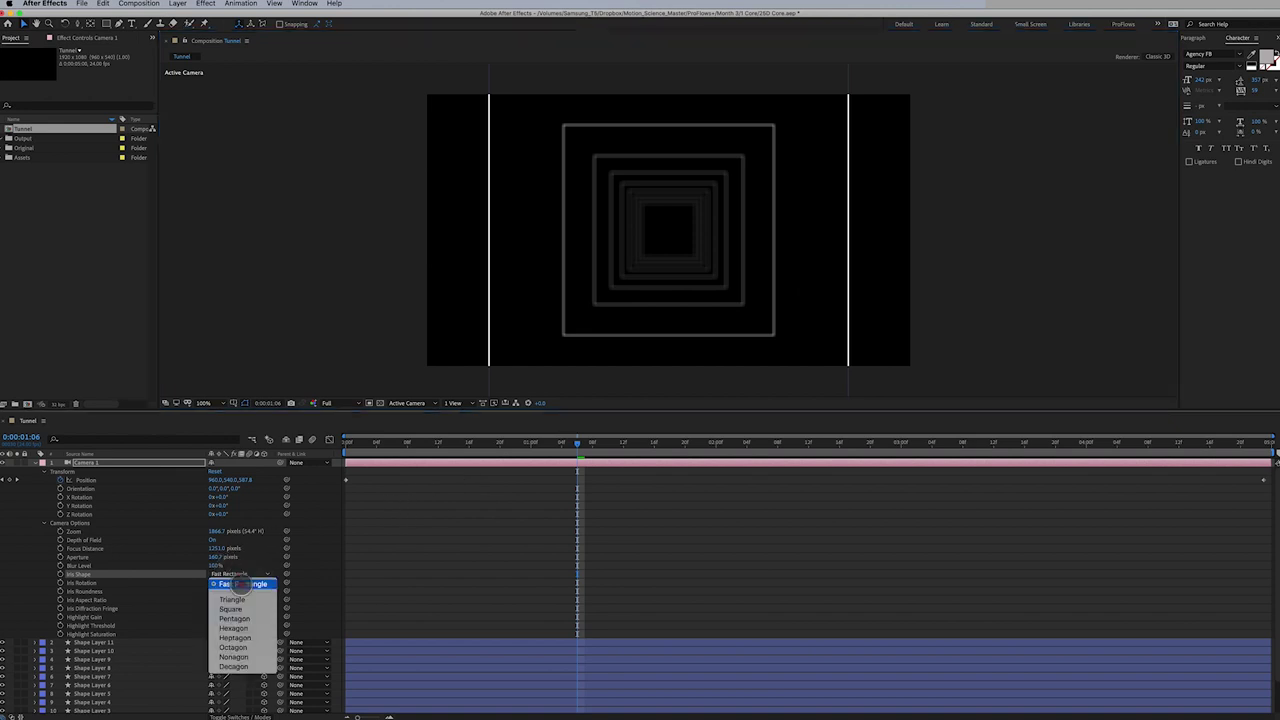
left_click(503, 571)
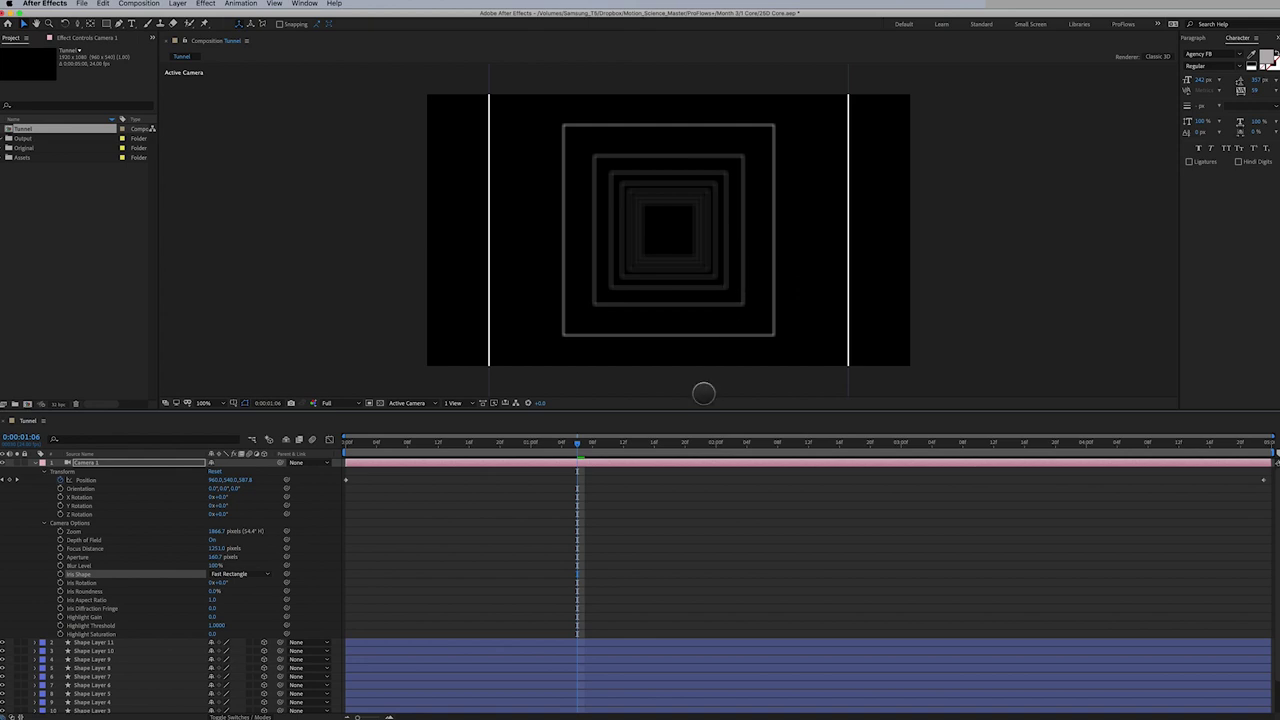
left_click(250, 575)
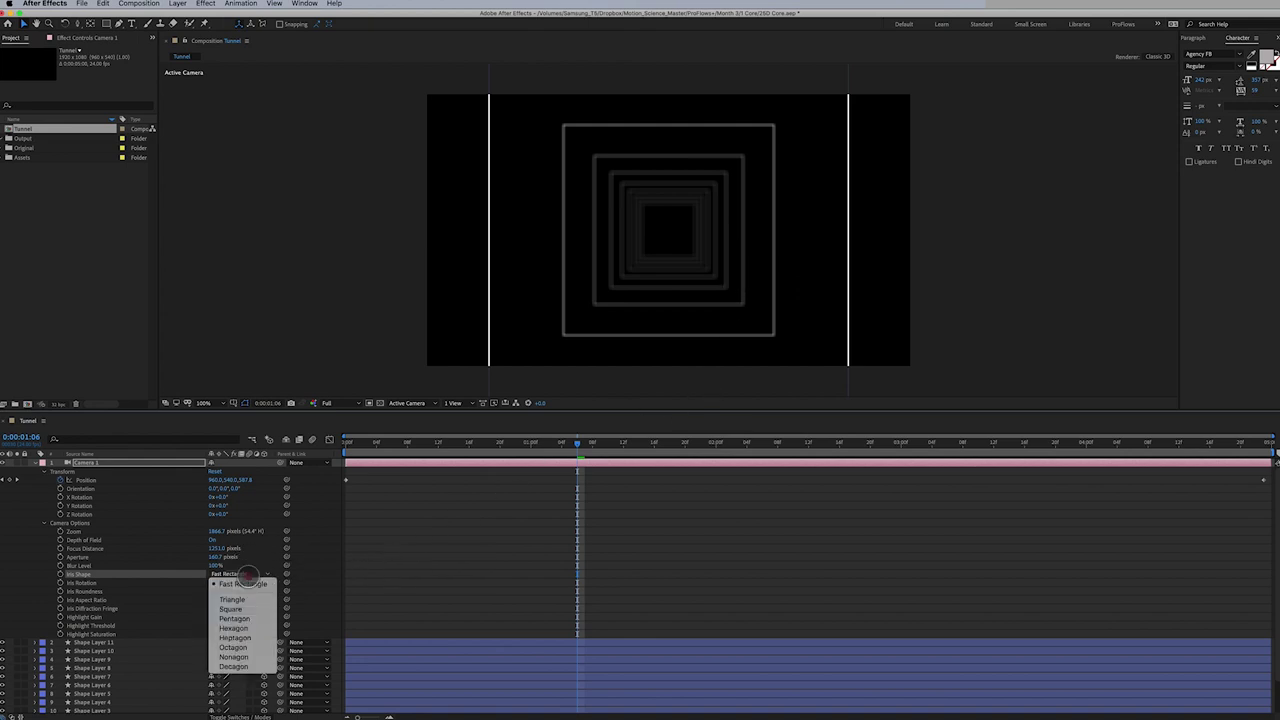
left_click(255, 628)
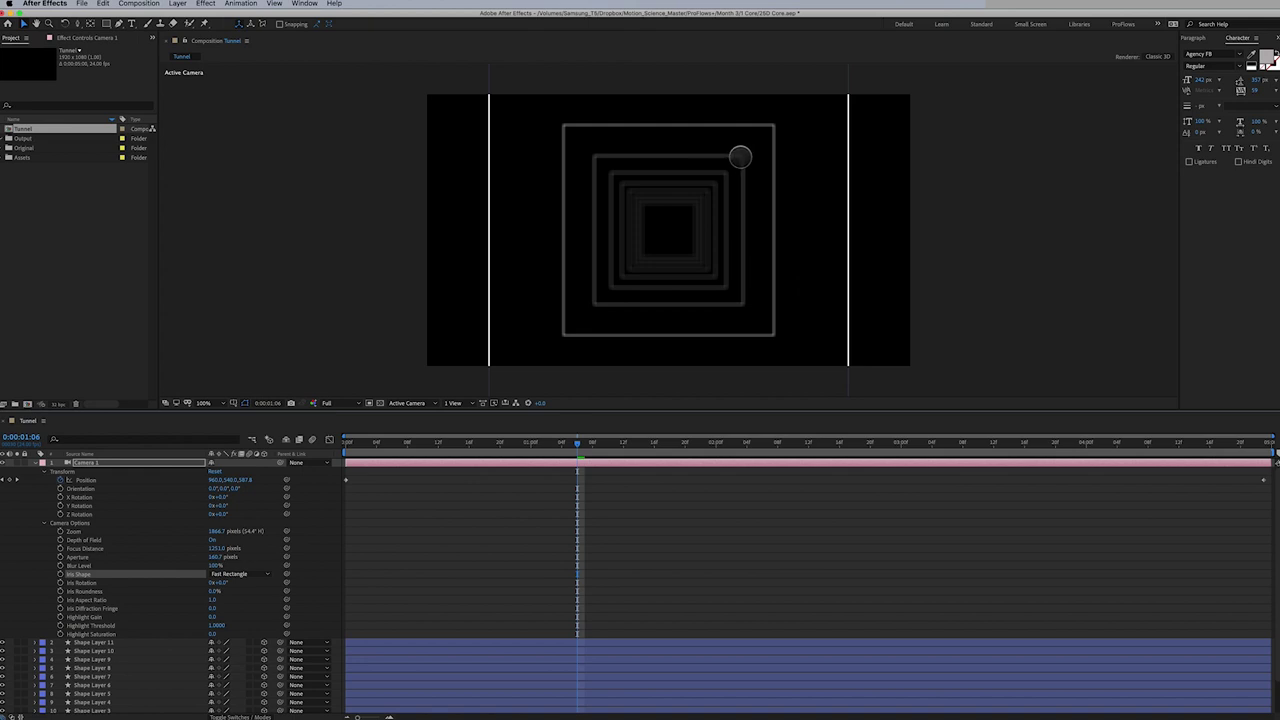
left_click(272, 573)
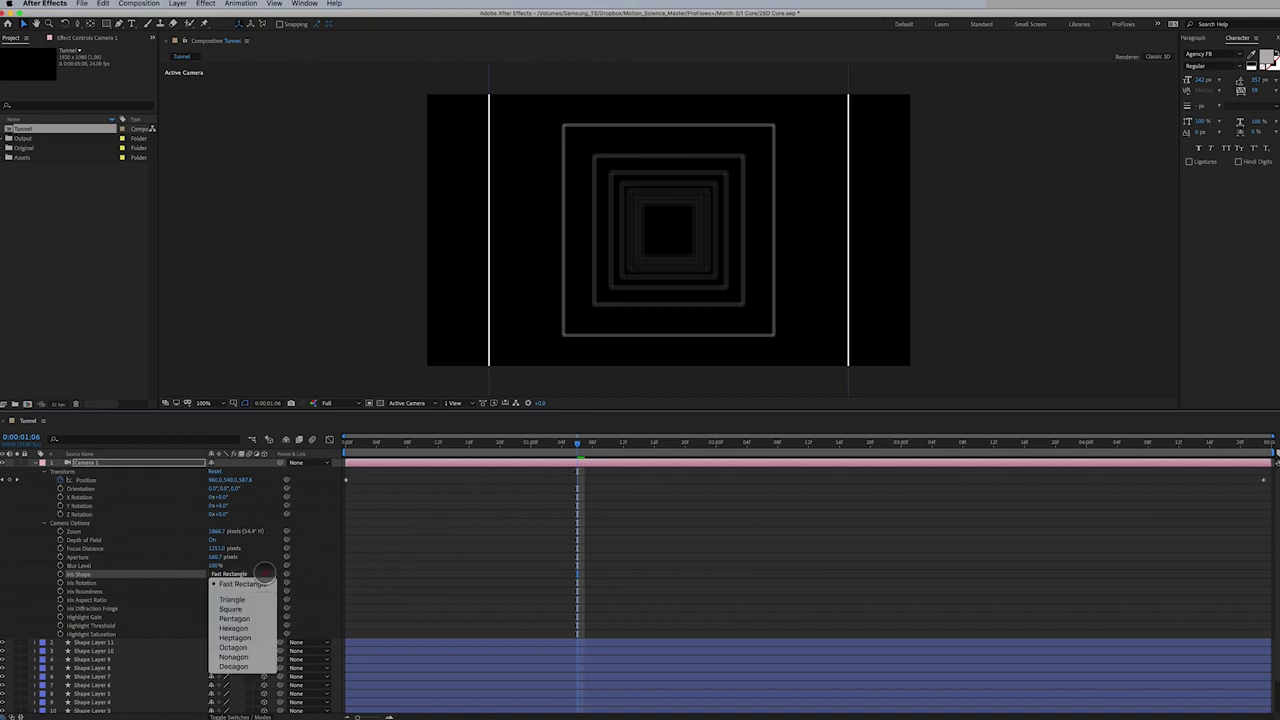
left_click(257, 622)
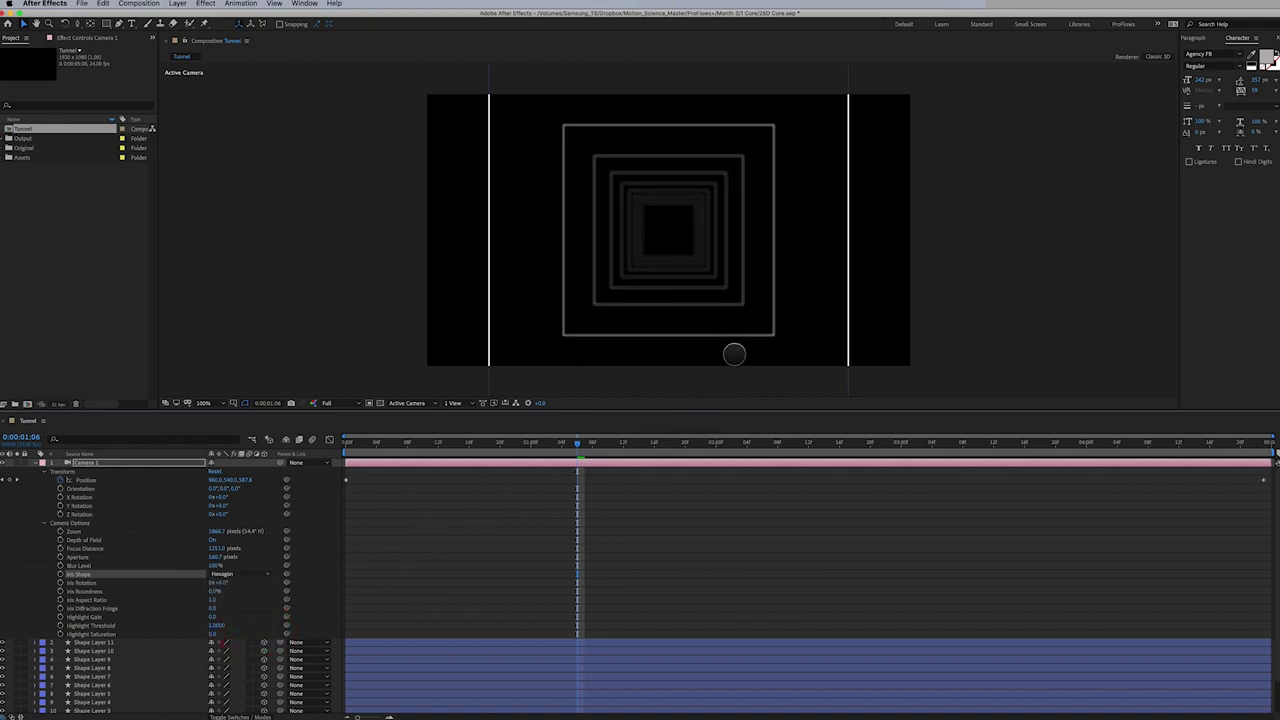
left_click(100, 462)
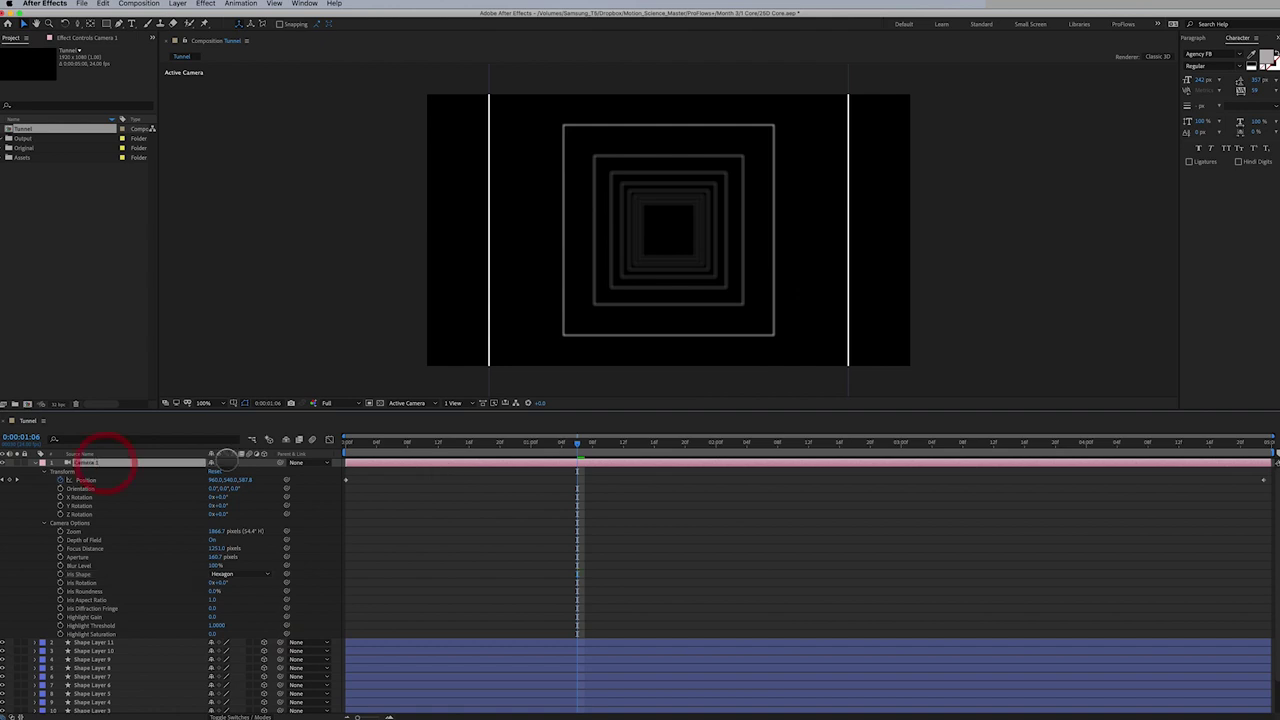
Enable motion blur on Shape Layers 11–13 and preview the camera pull-back through the tunnel
left_click_drag(577, 441, 524, 452)
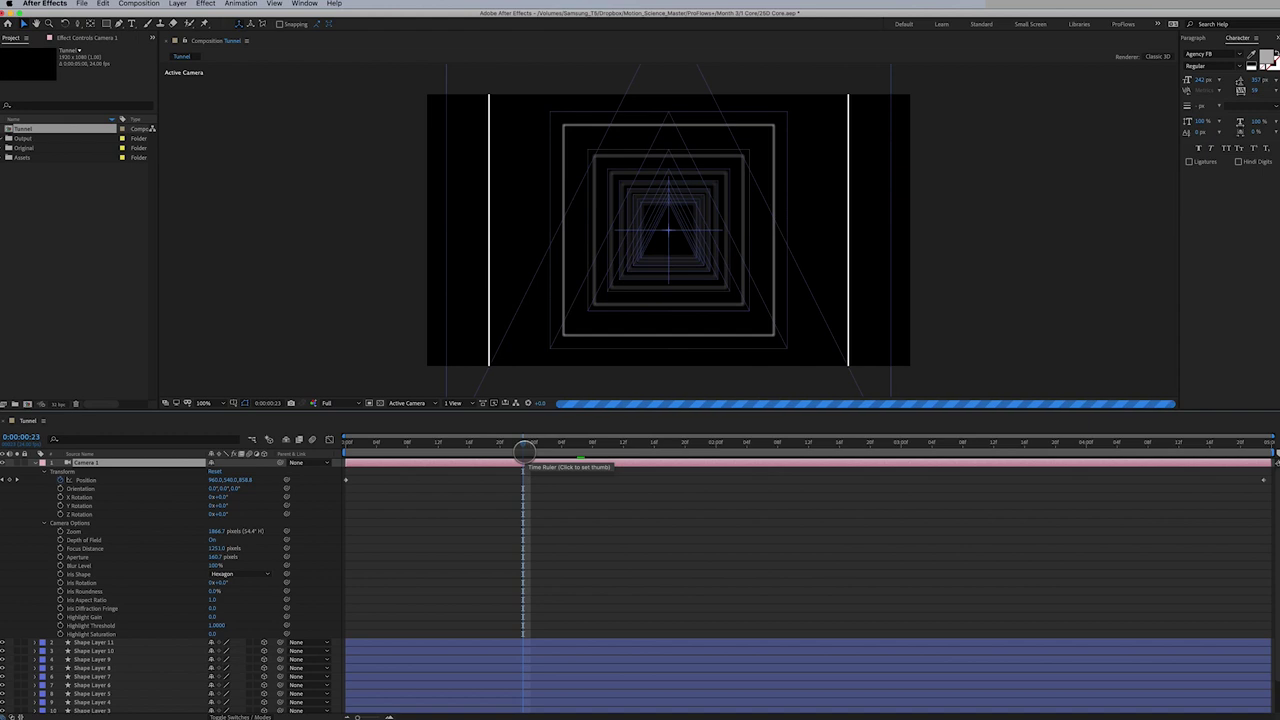
left_click(36, 462)
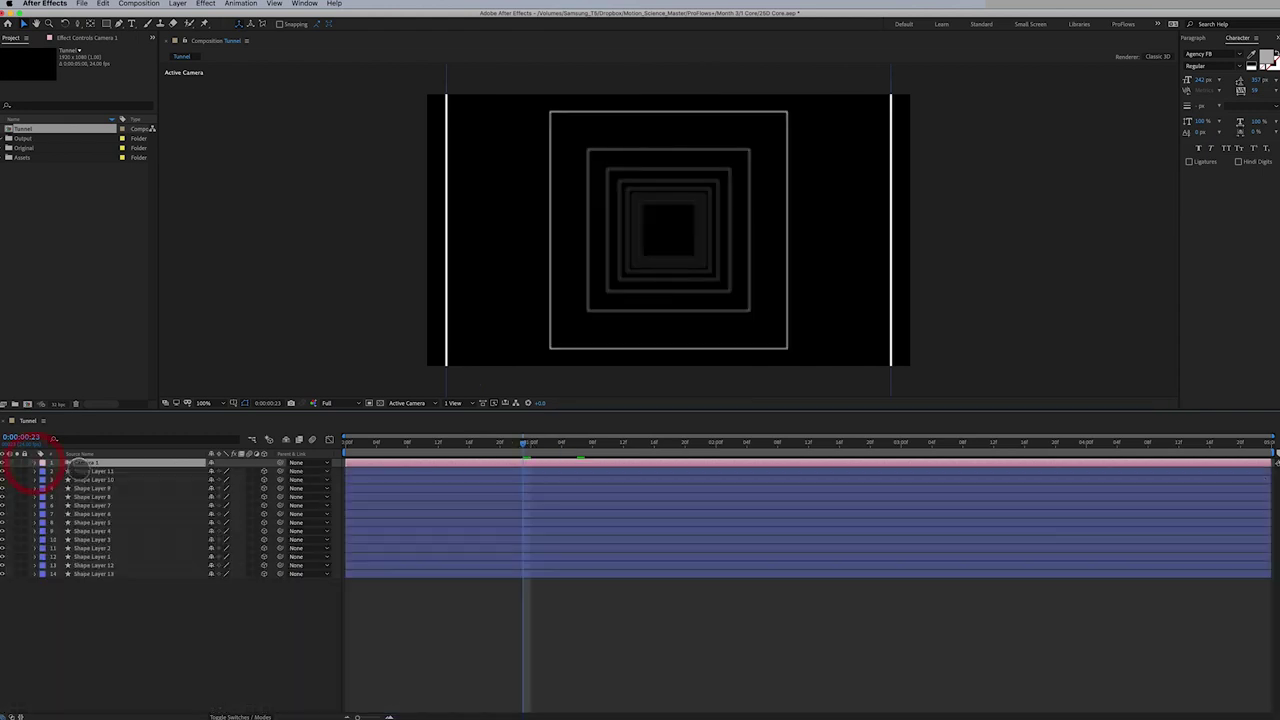
left_click(95, 471)
left_click(146, 571, "shift")
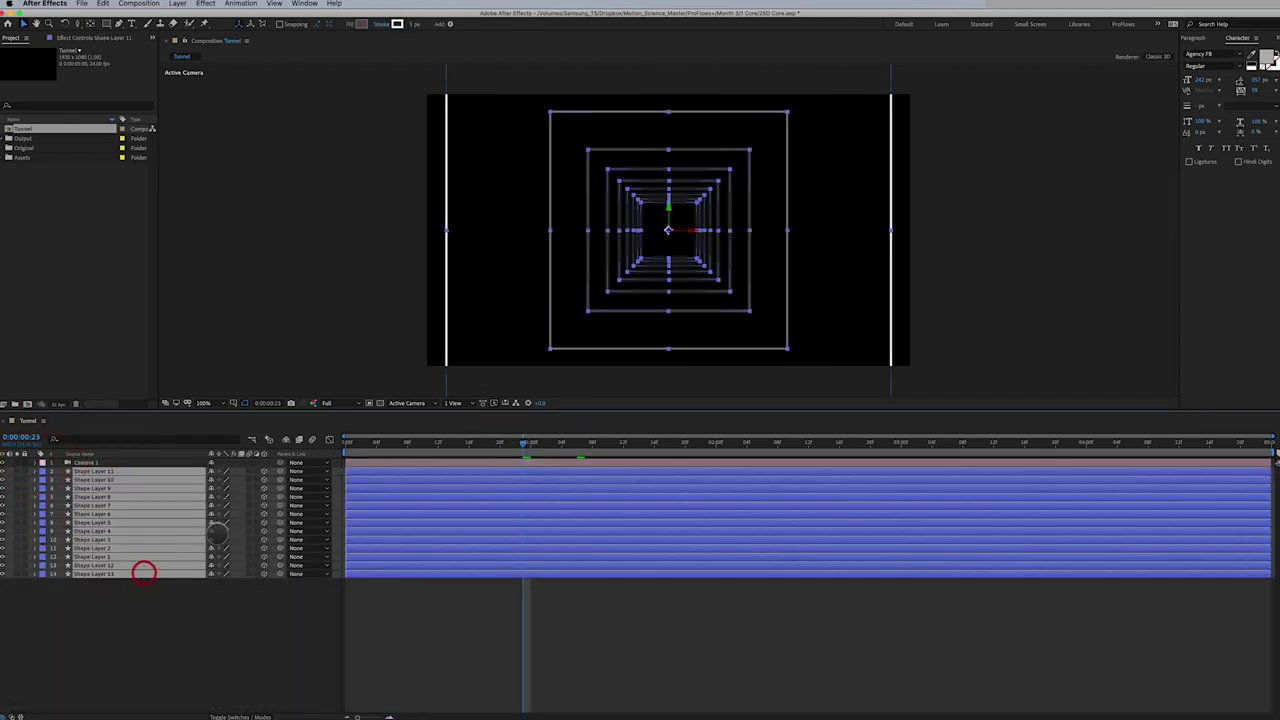
left_click(292, 443)
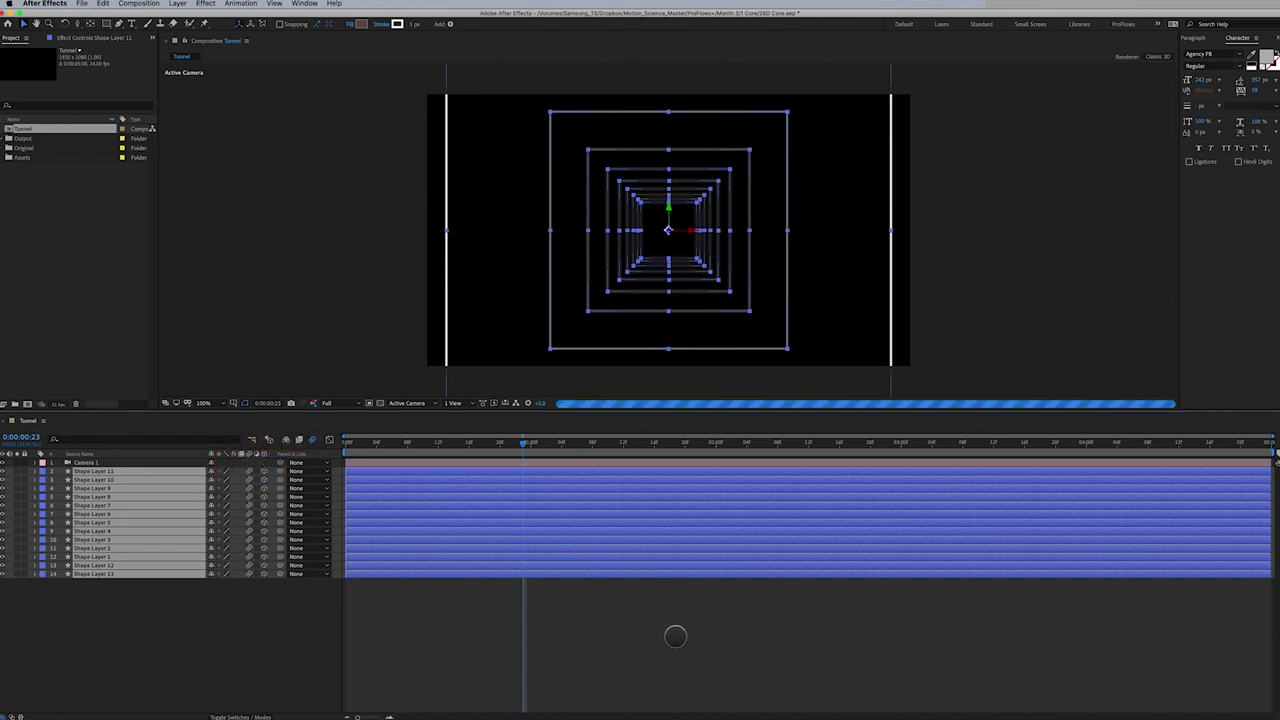
left_click(675, 636)
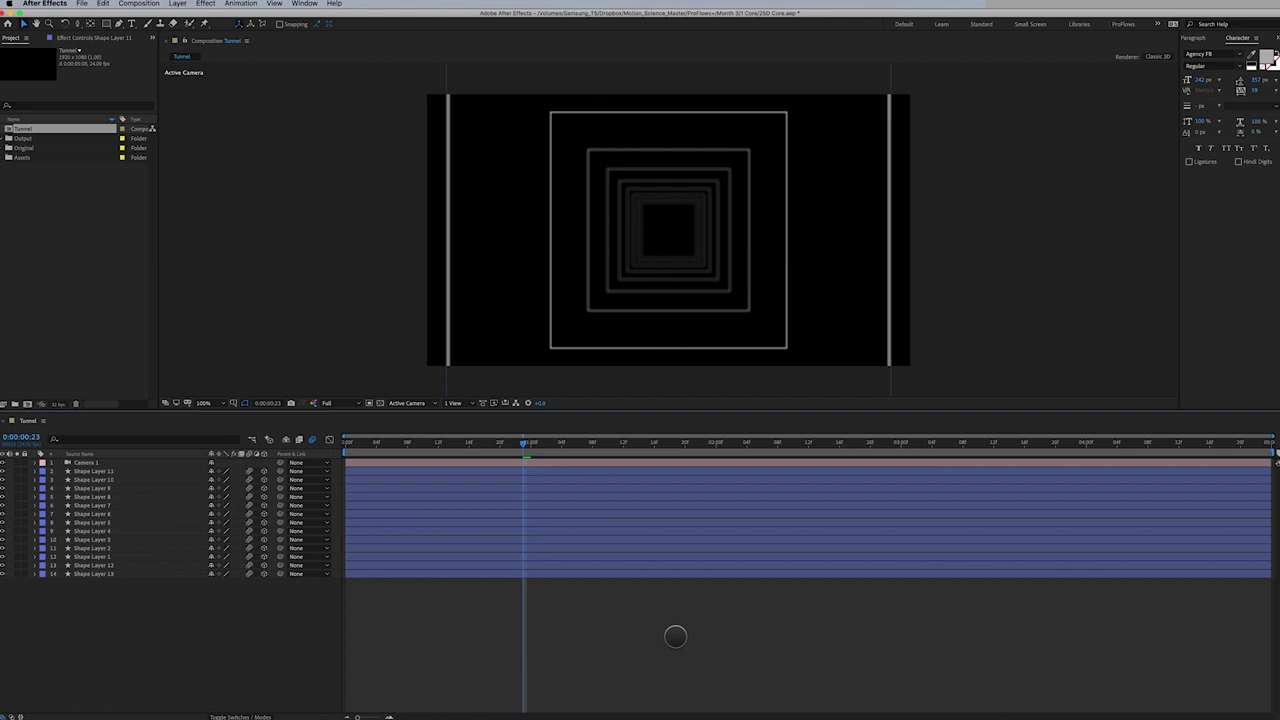
key("space")
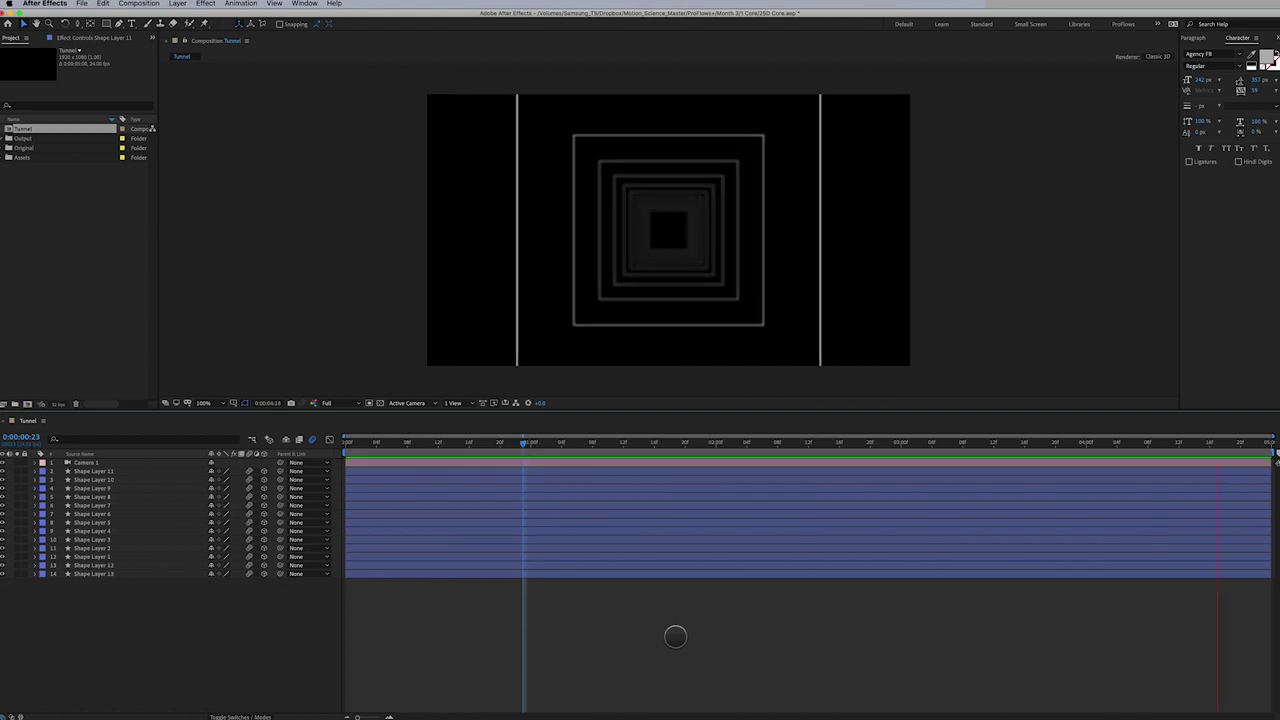